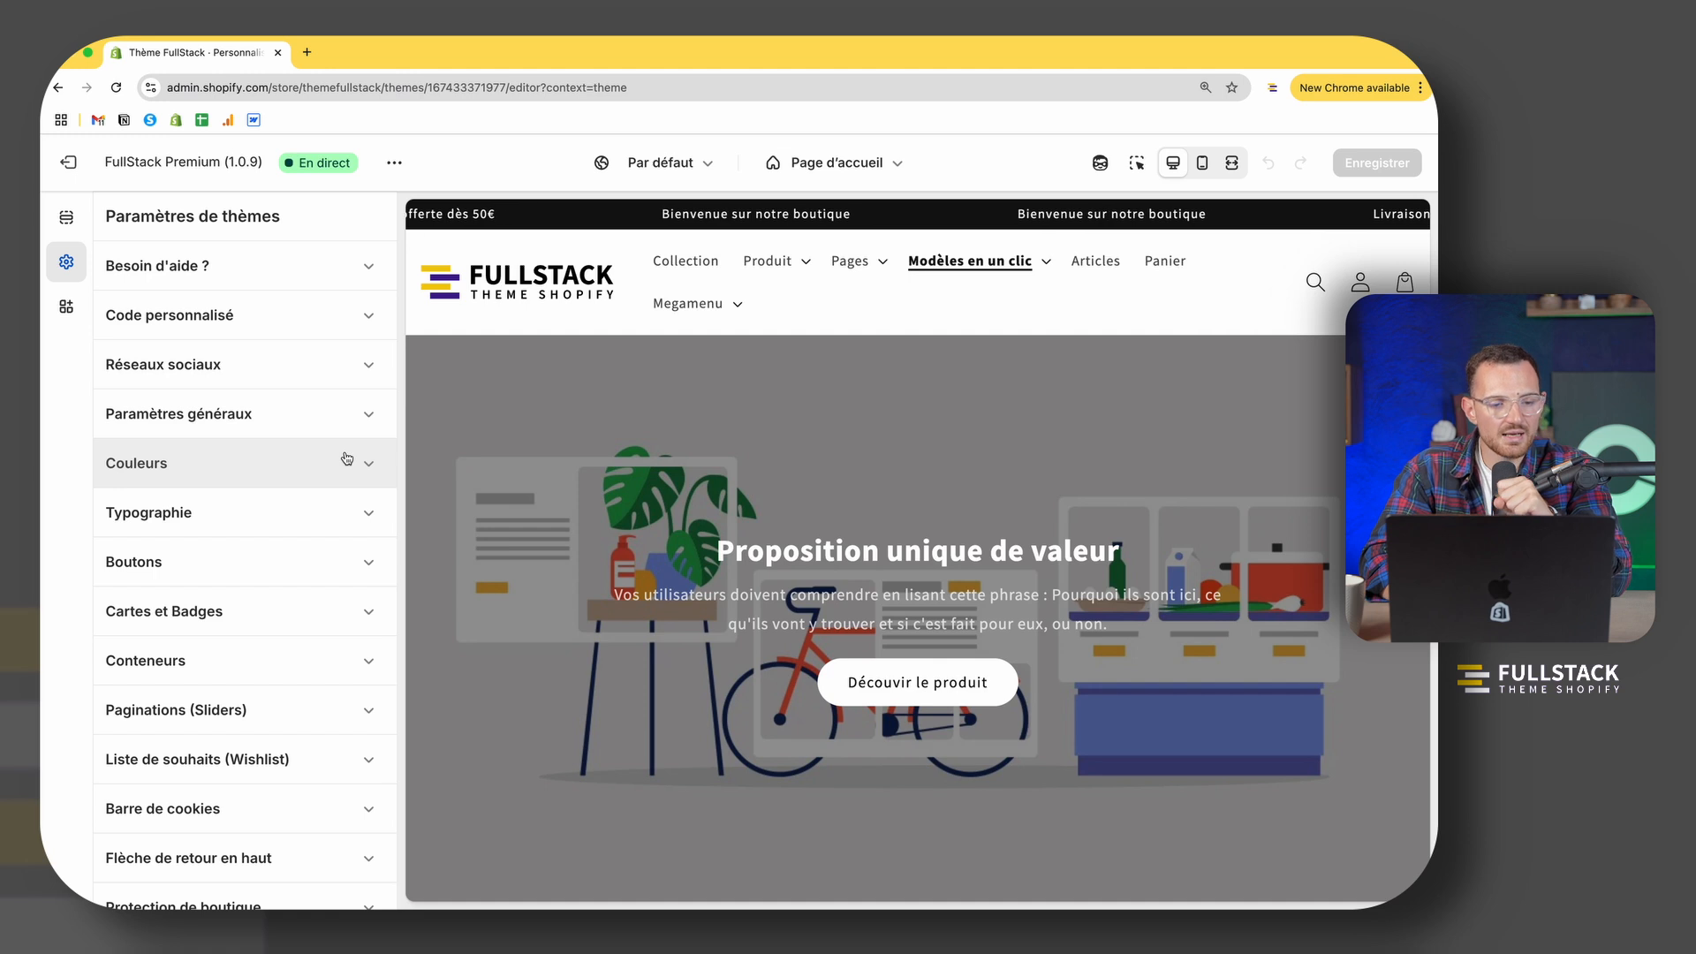
# Step: Open the Réseaux sociaux theme settings and review the social network link fields offered there
pyautogui.scroll(-5, 346, 458)
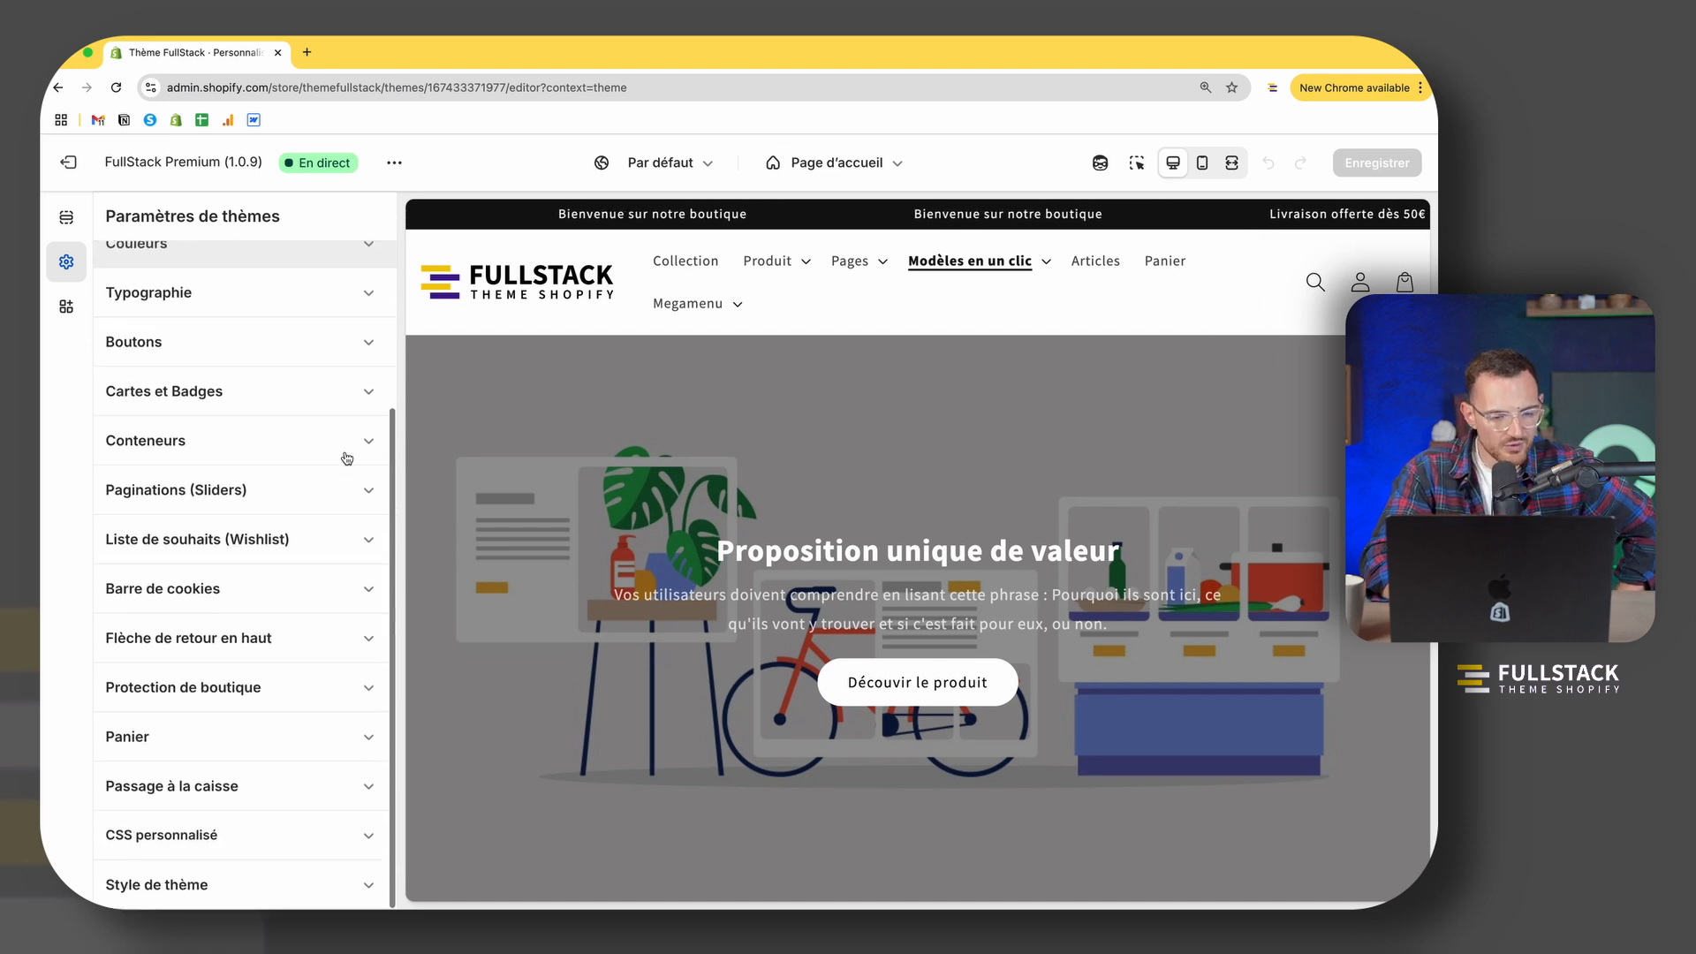
pyautogui.scroll(5, 242, 363)
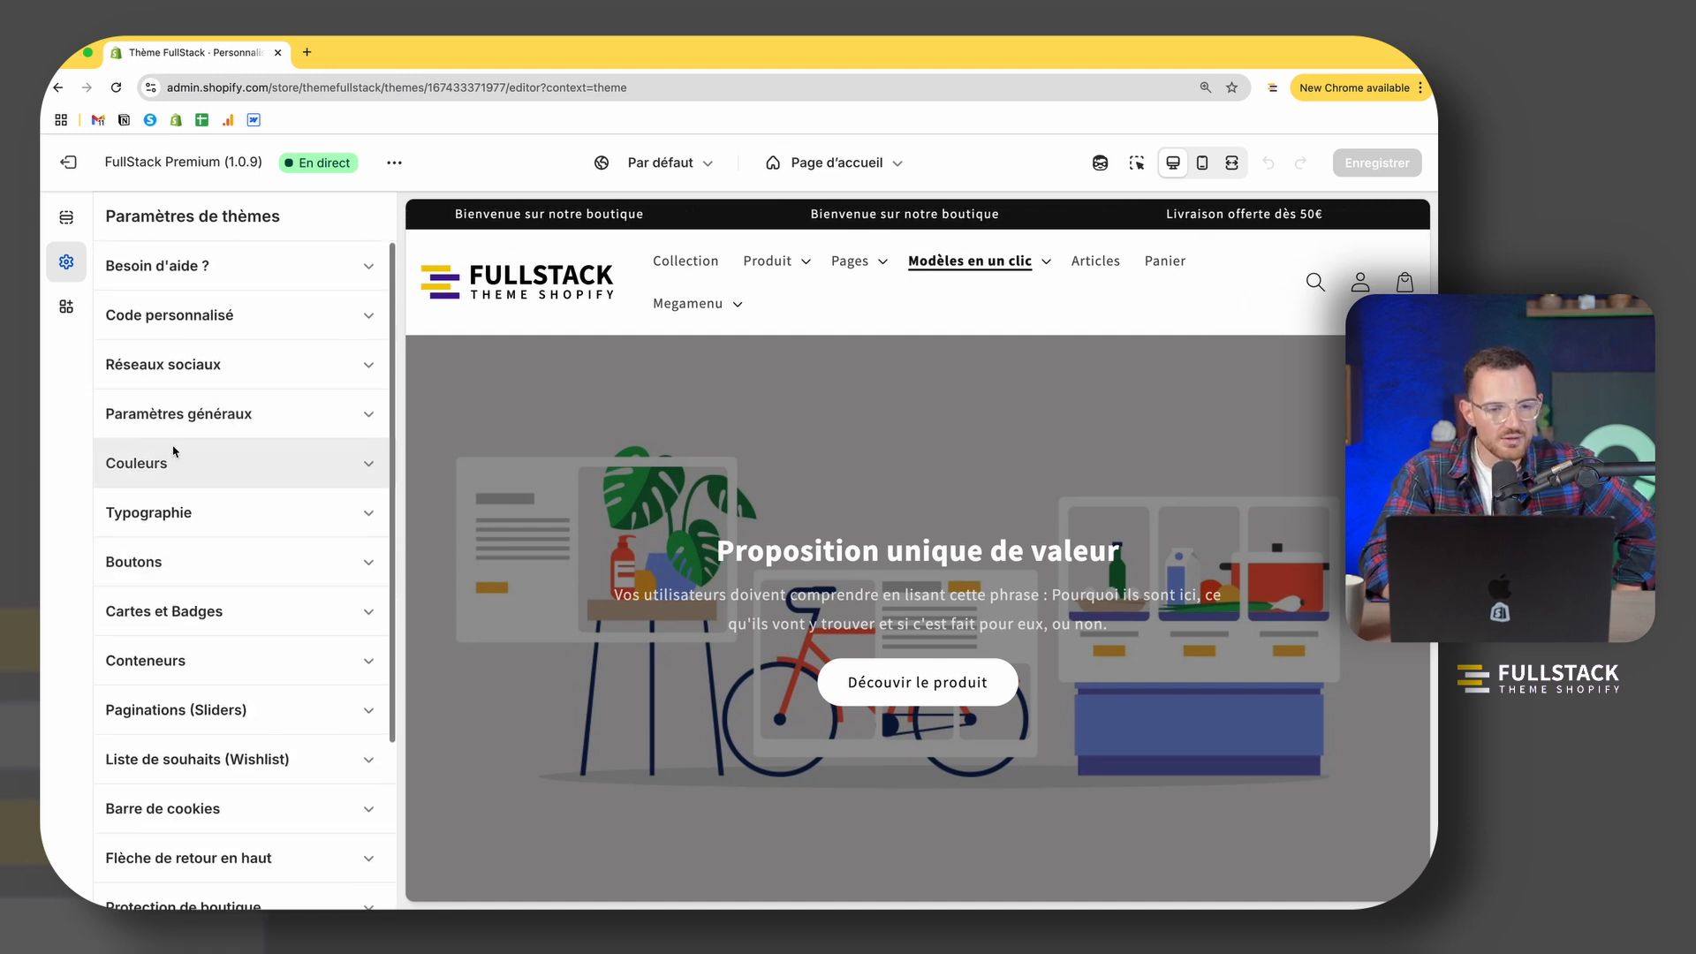
pyautogui.click(215, 366)
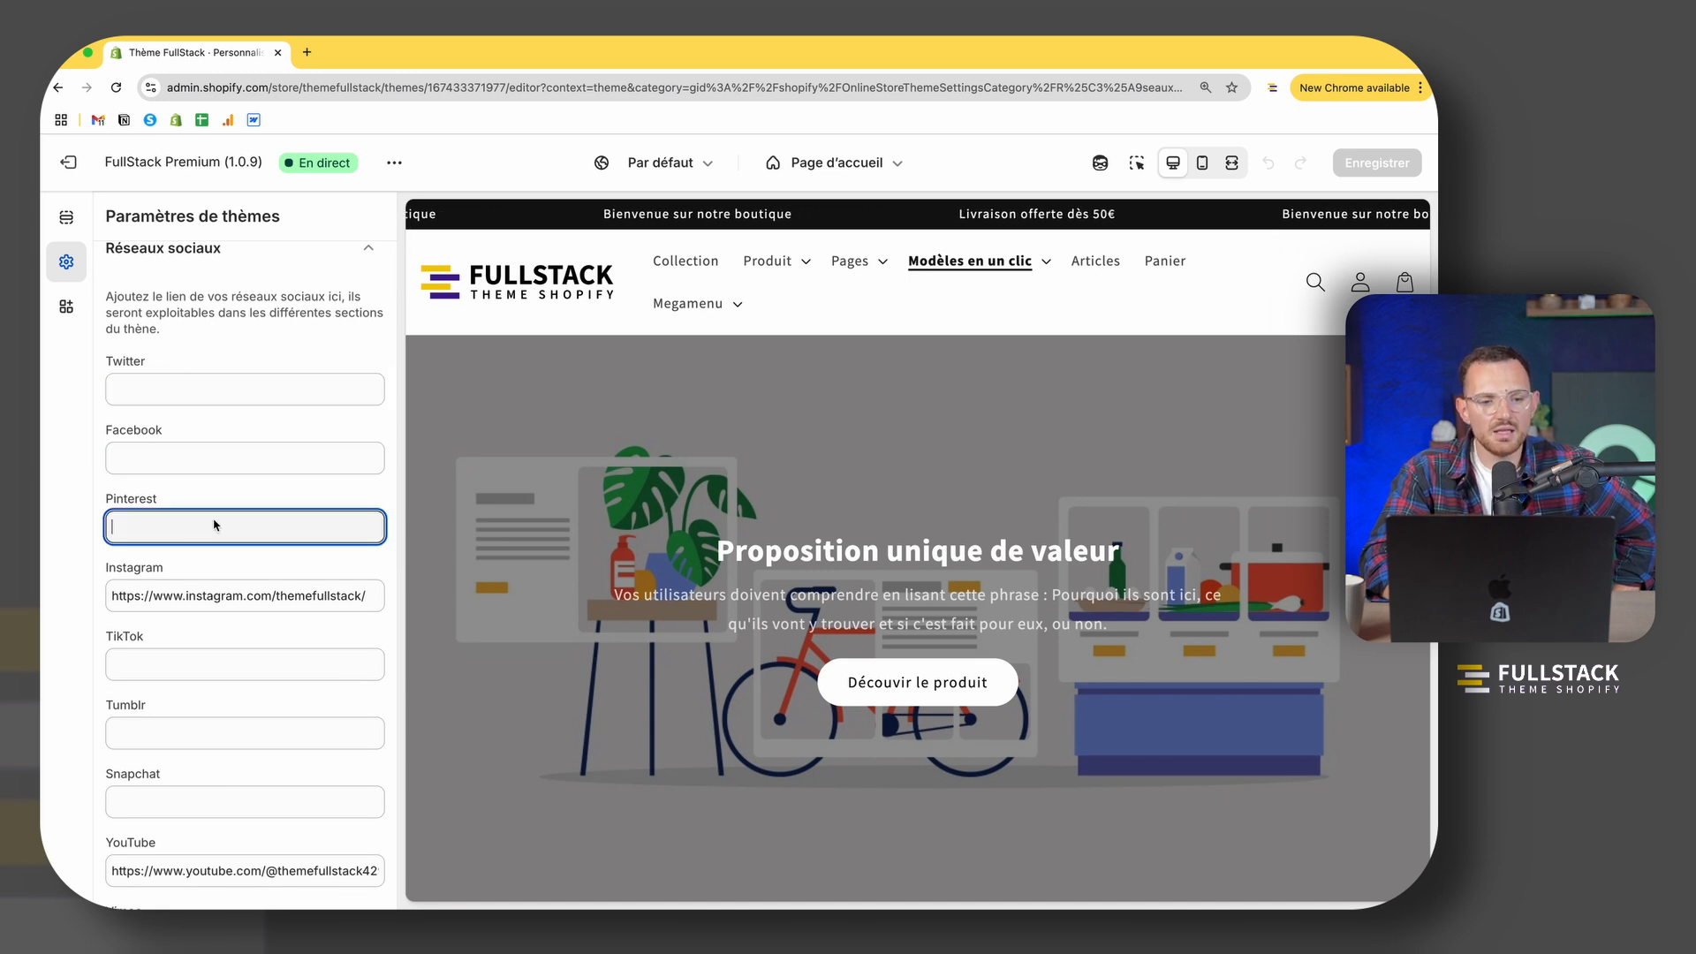
pyautogui.scroll(-5, 212, 454)
pyautogui.scroll(-4, 214, 453)
pyautogui.scroll(10, 215, 494)
pyautogui.click(215, 541)
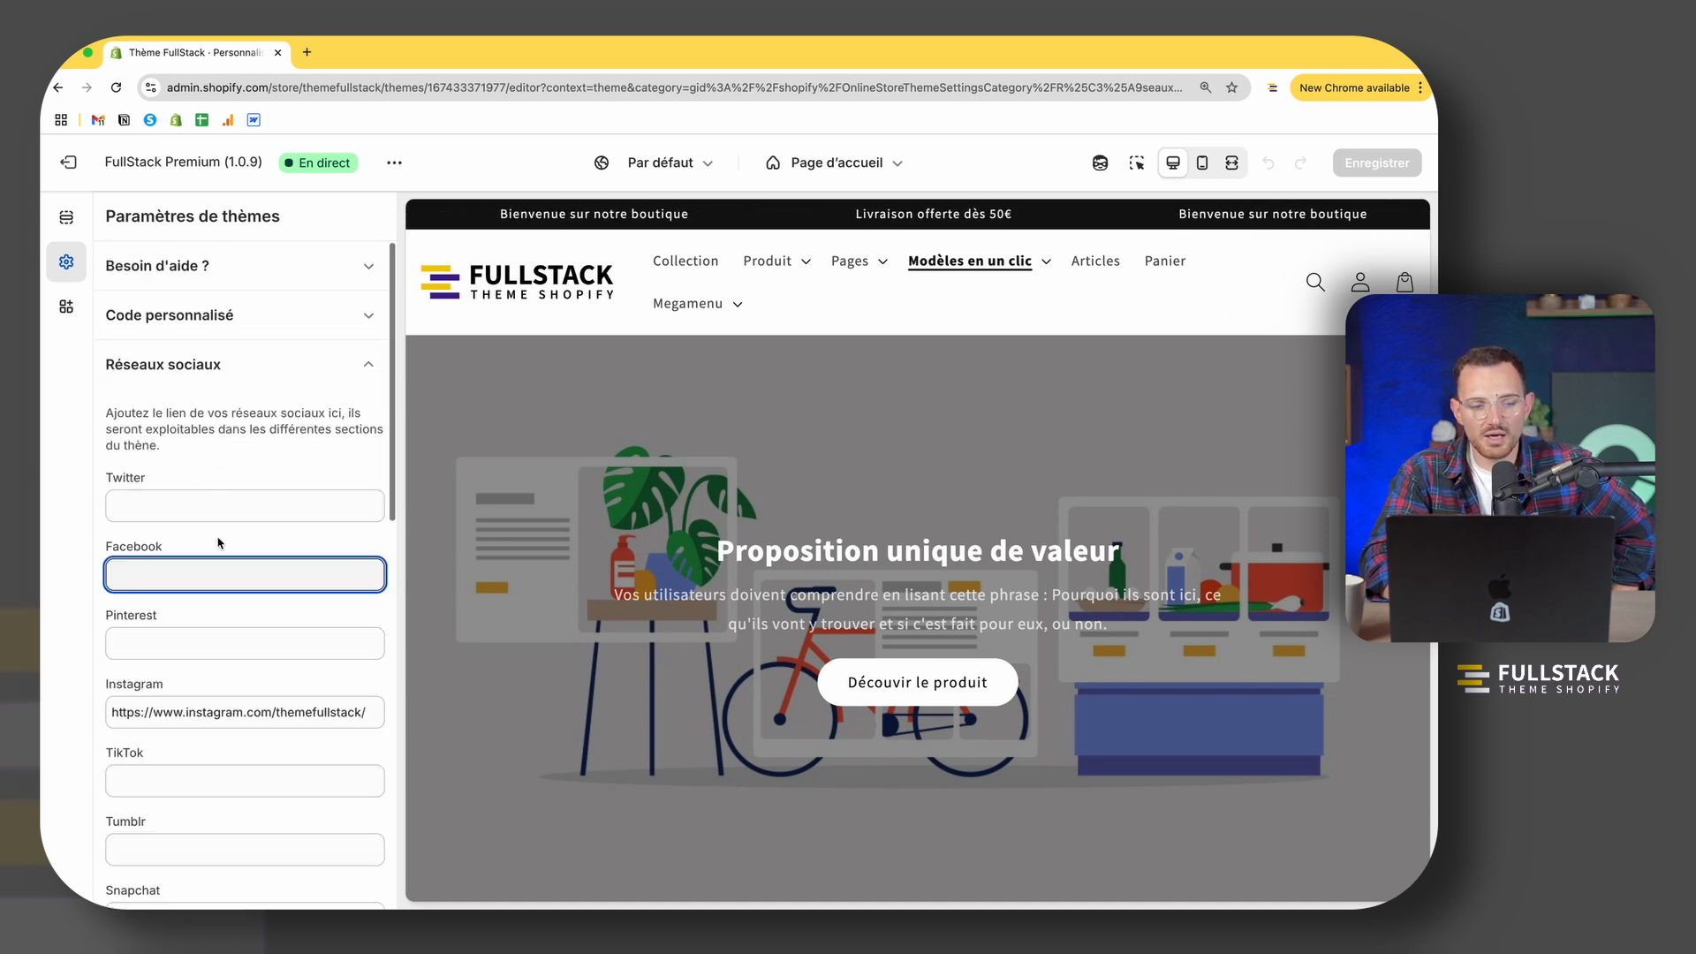
# Step: Compare the Instagram and YouTube links in the social settings with the icons shown in the footer preview
pyautogui.scroll(-3, 215, 541)
pyautogui.scroll(-15, 651, 605)
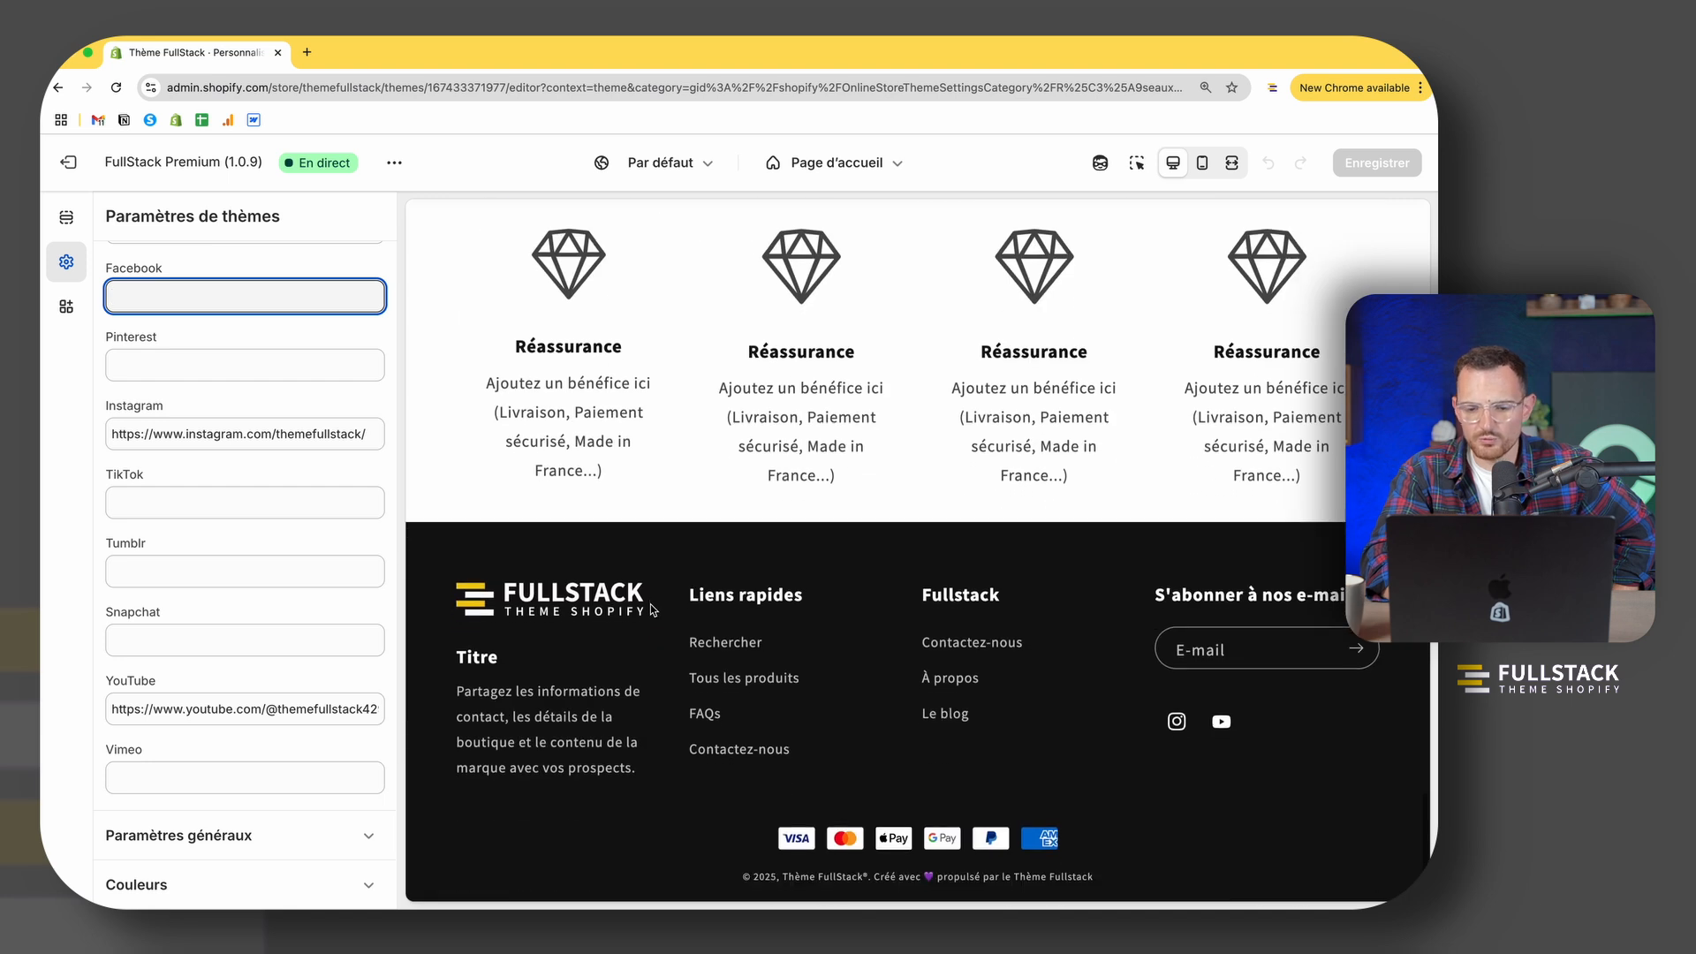
pyautogui.click(1147, 697)
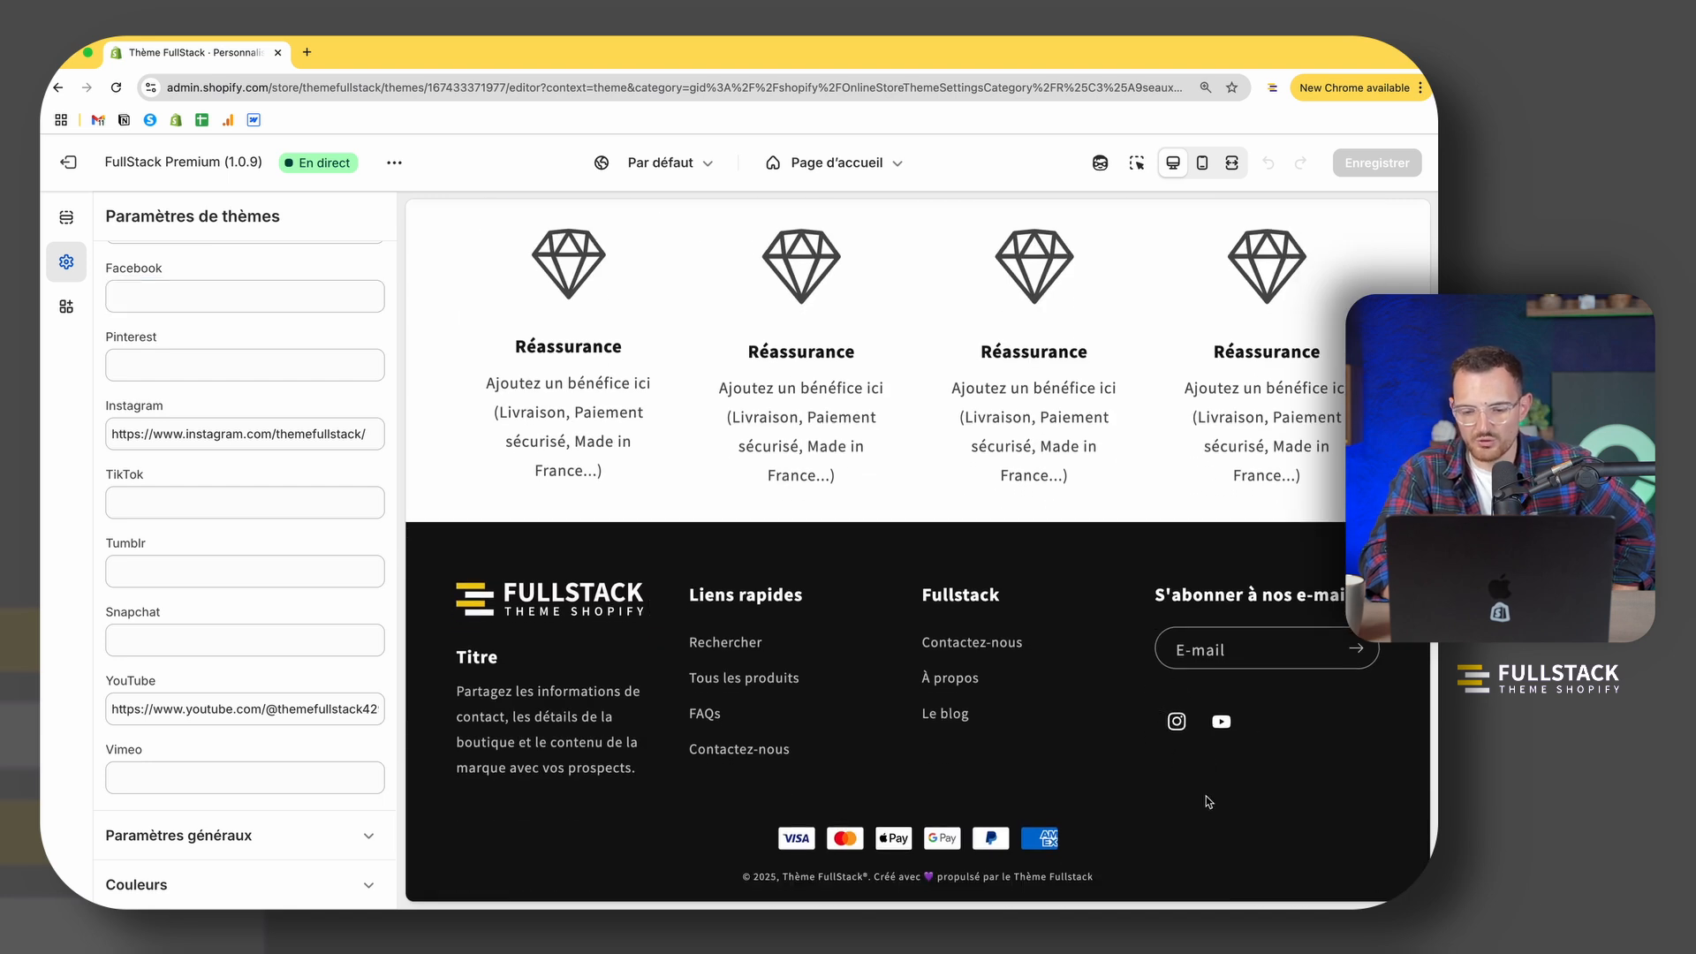
pyautogui.click(195, 436)
pyautogui.click(205, 704)
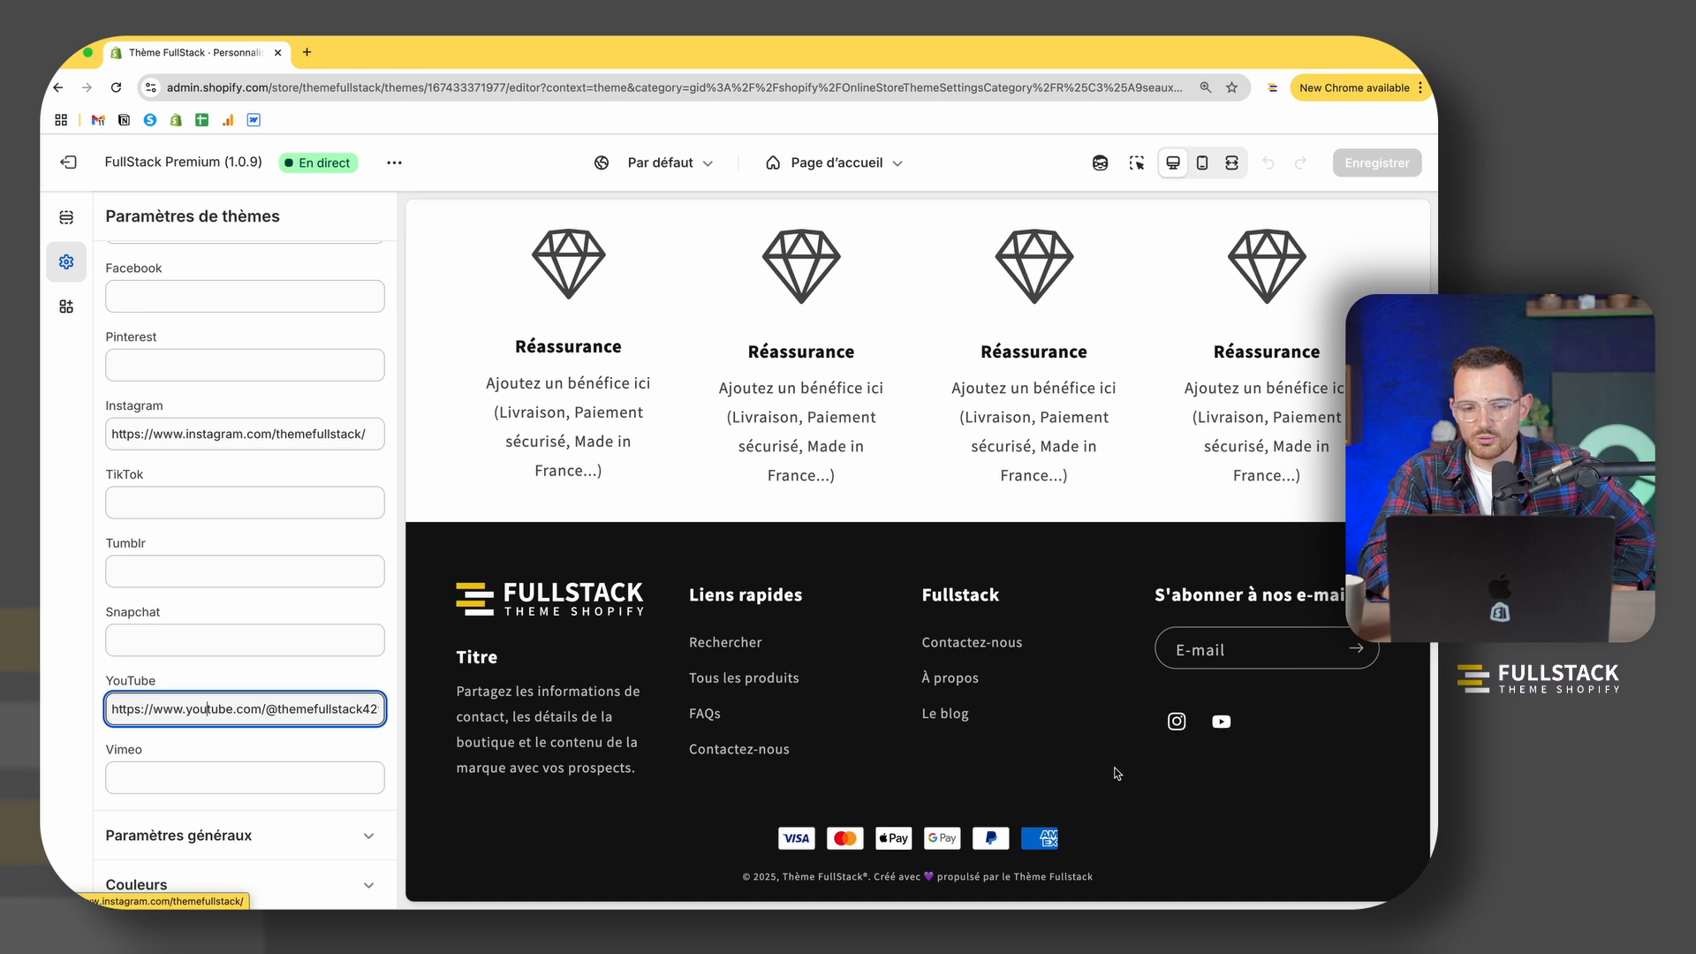
# Step: Open the homepage's Pied de page section and examine its settings for a social media icon option
pyautogui.click(67, 218)
pyautogui.scroll(-10, 257, 422)
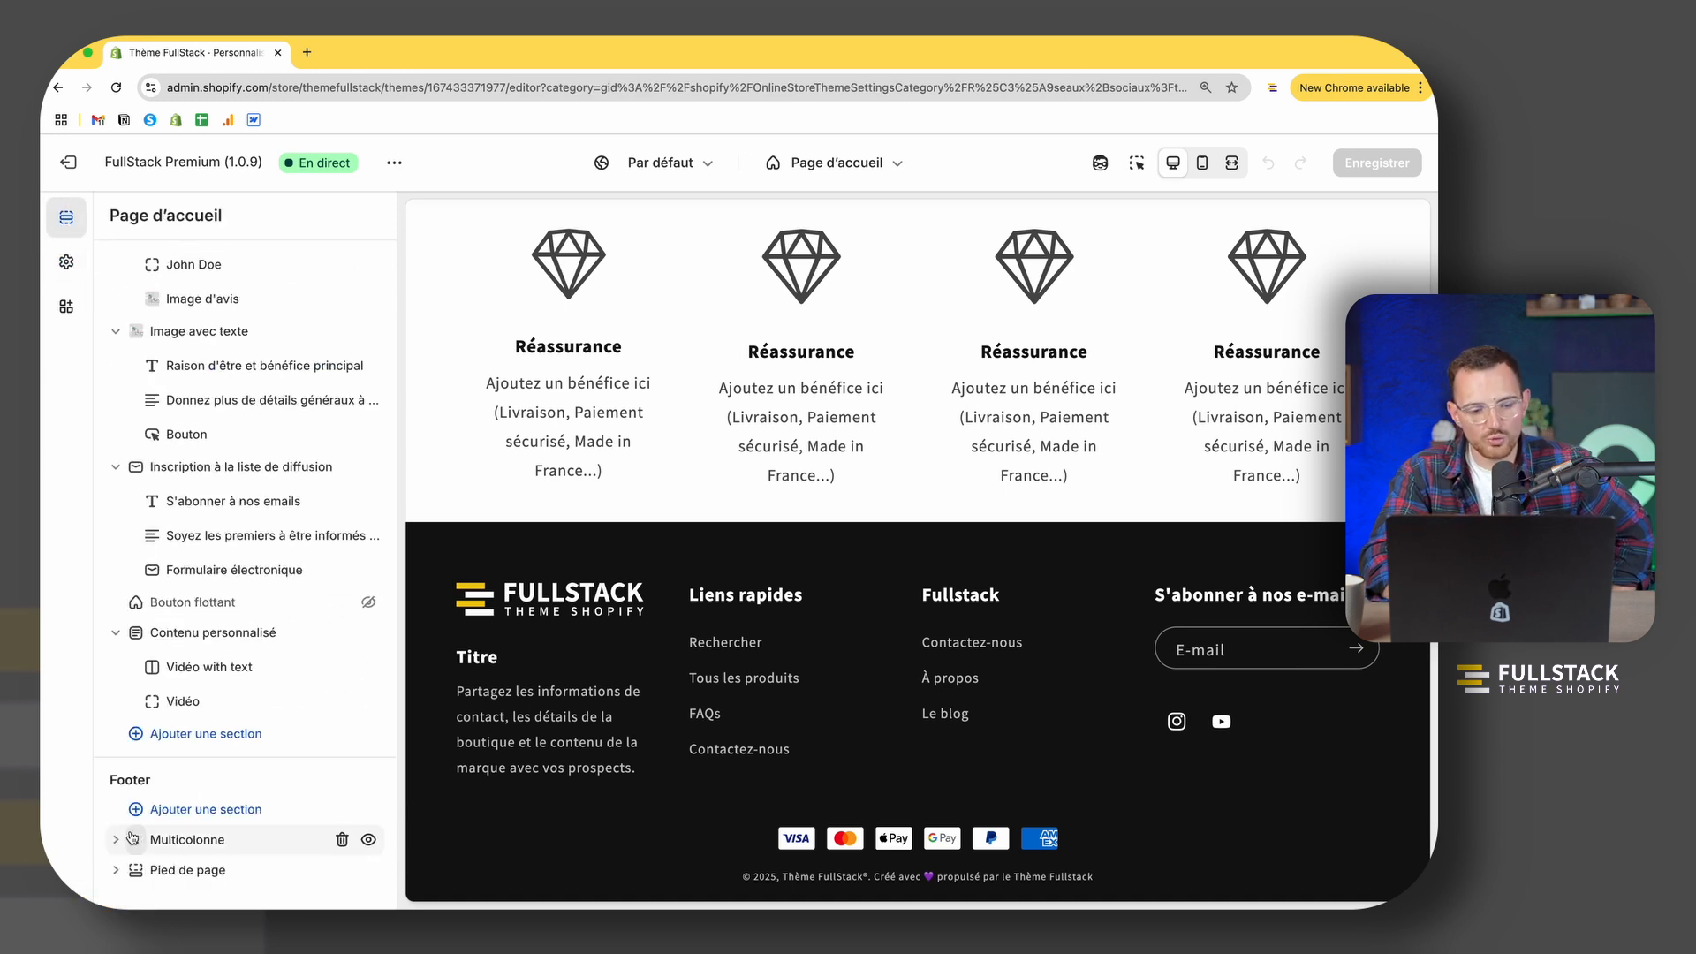
pyautogui.click(179, 872)
pyautogui.scroll(-10, 177, 839)
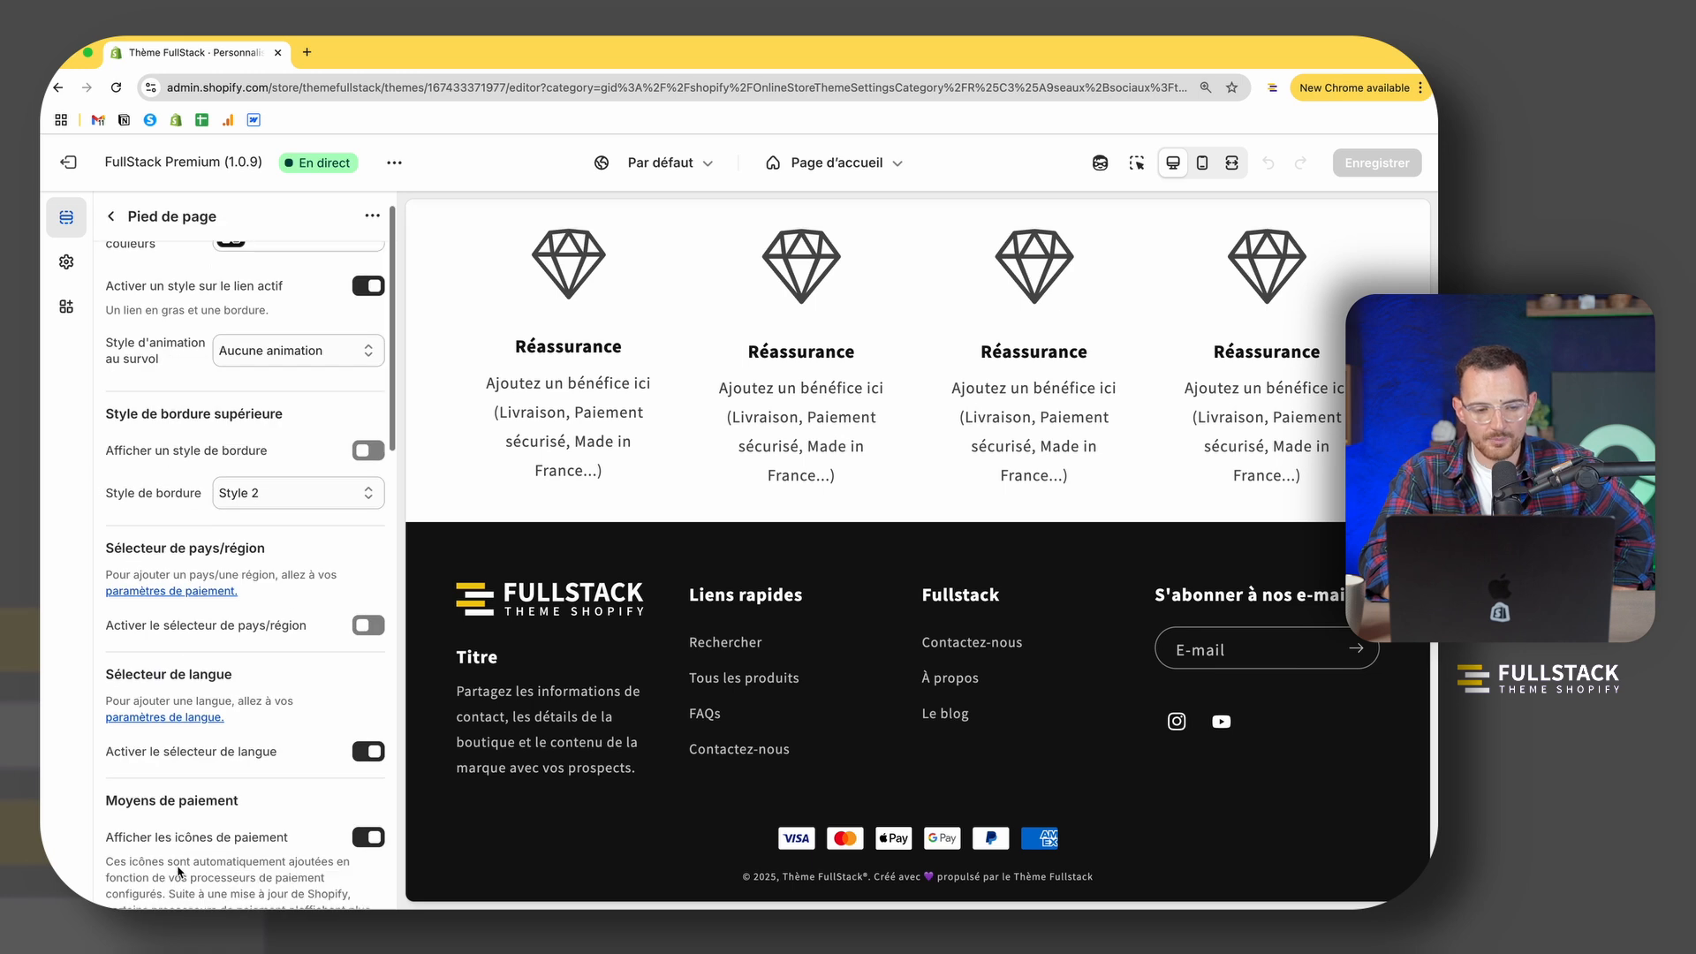
pyautogui.scroll(-3, 177, 750)
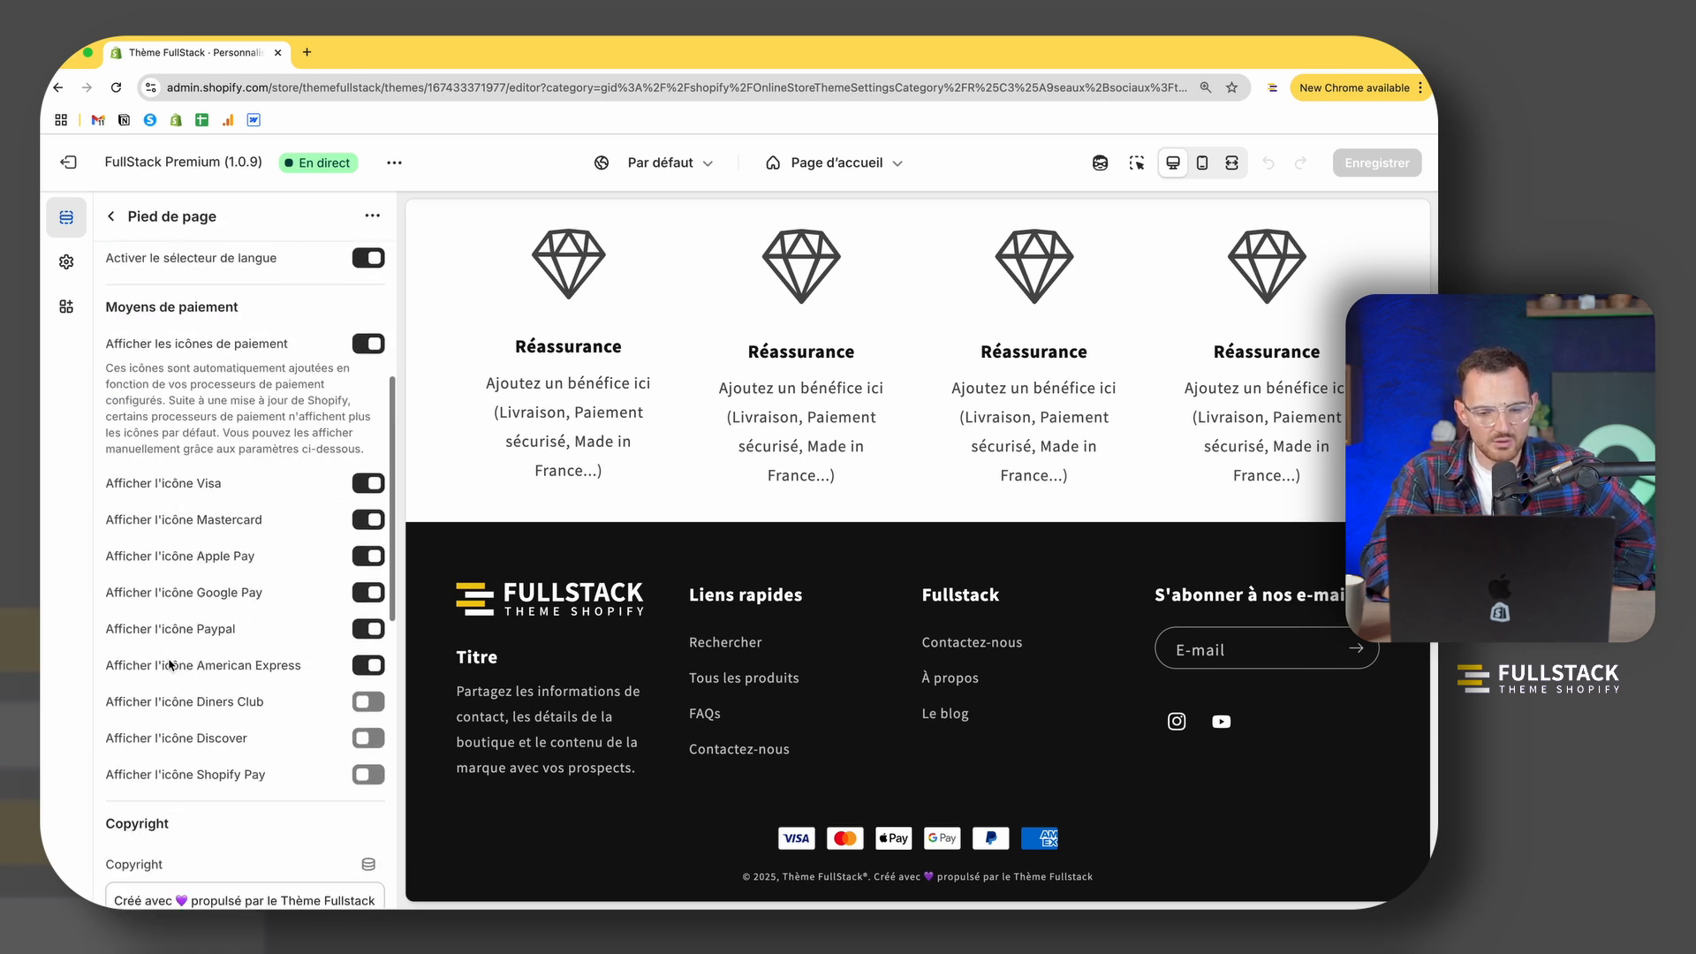
pyautogui.scroll(7, 366, 358)
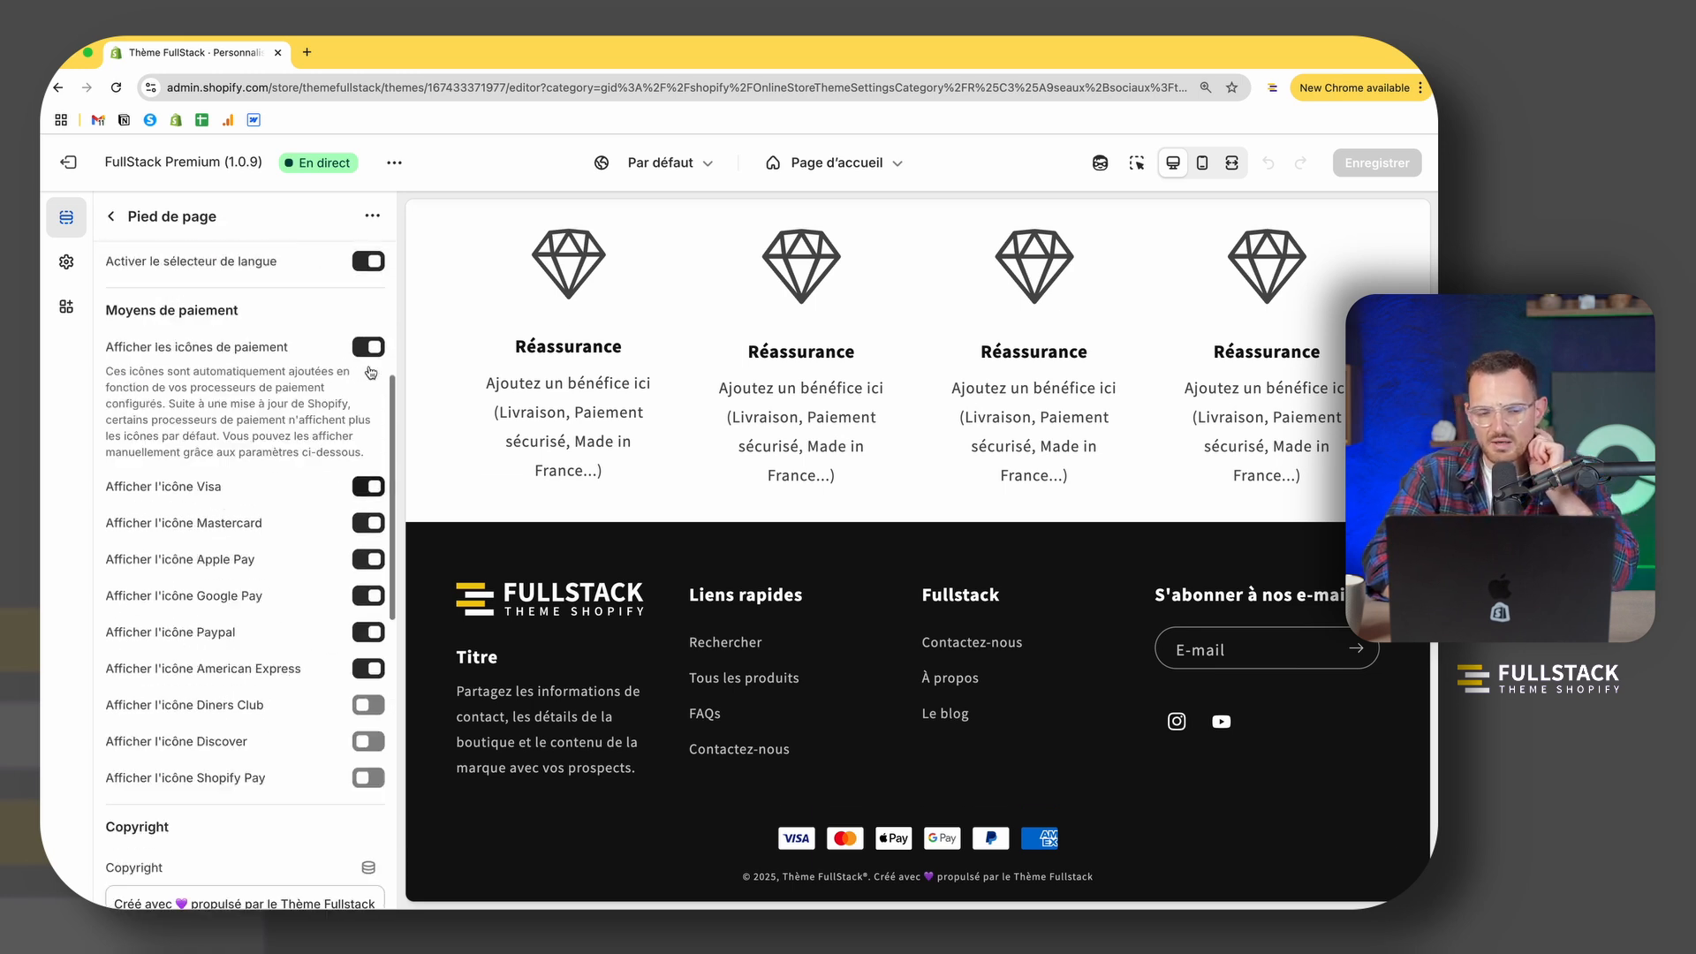
pyautogui.scroll(8, 338, 459)
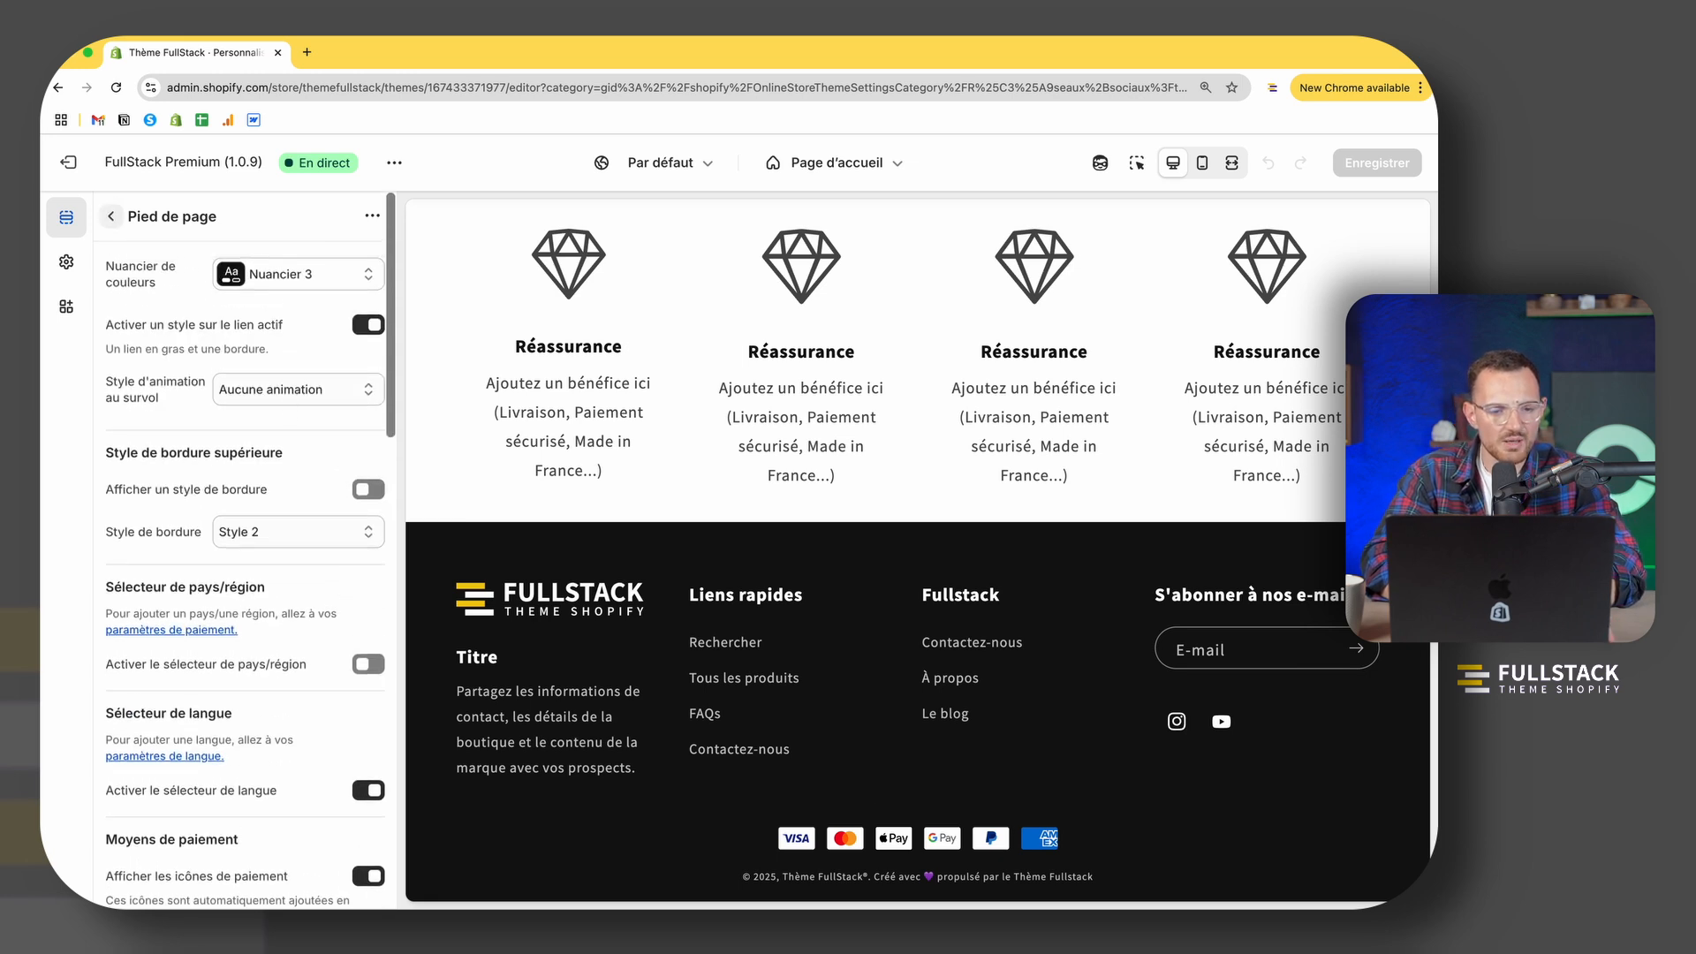
pyautogui.click(111, 217)
pyautogui.click(212, 866)
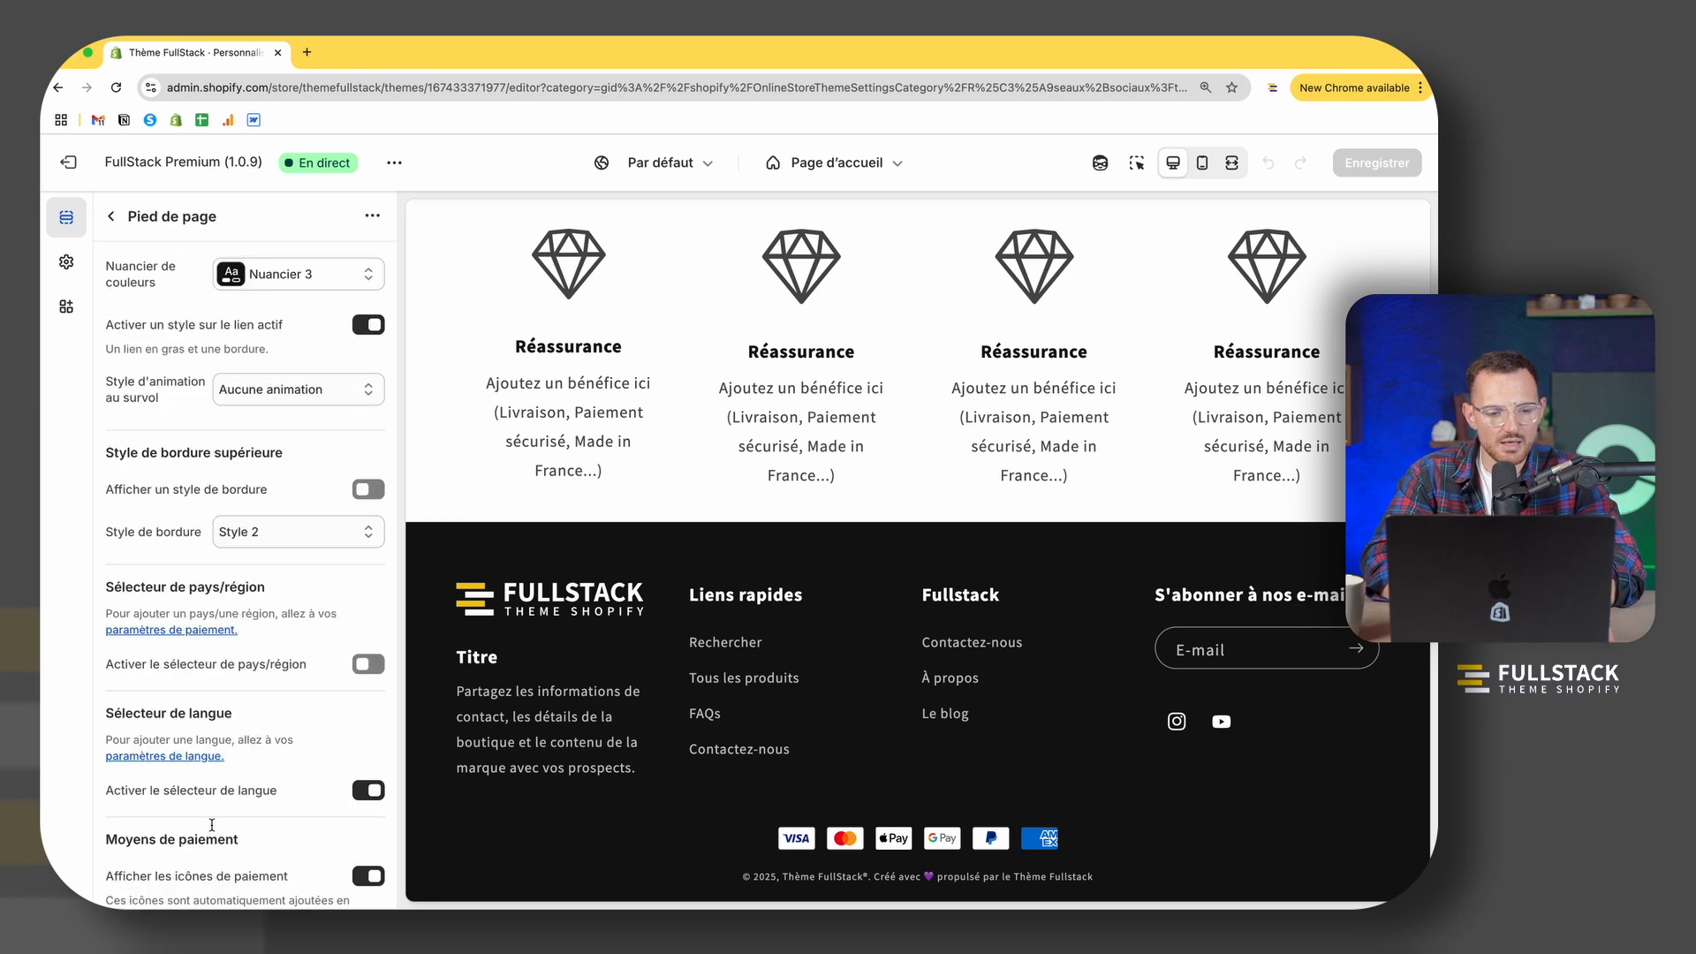
pyautogui.scroll(-20, 212, 824)
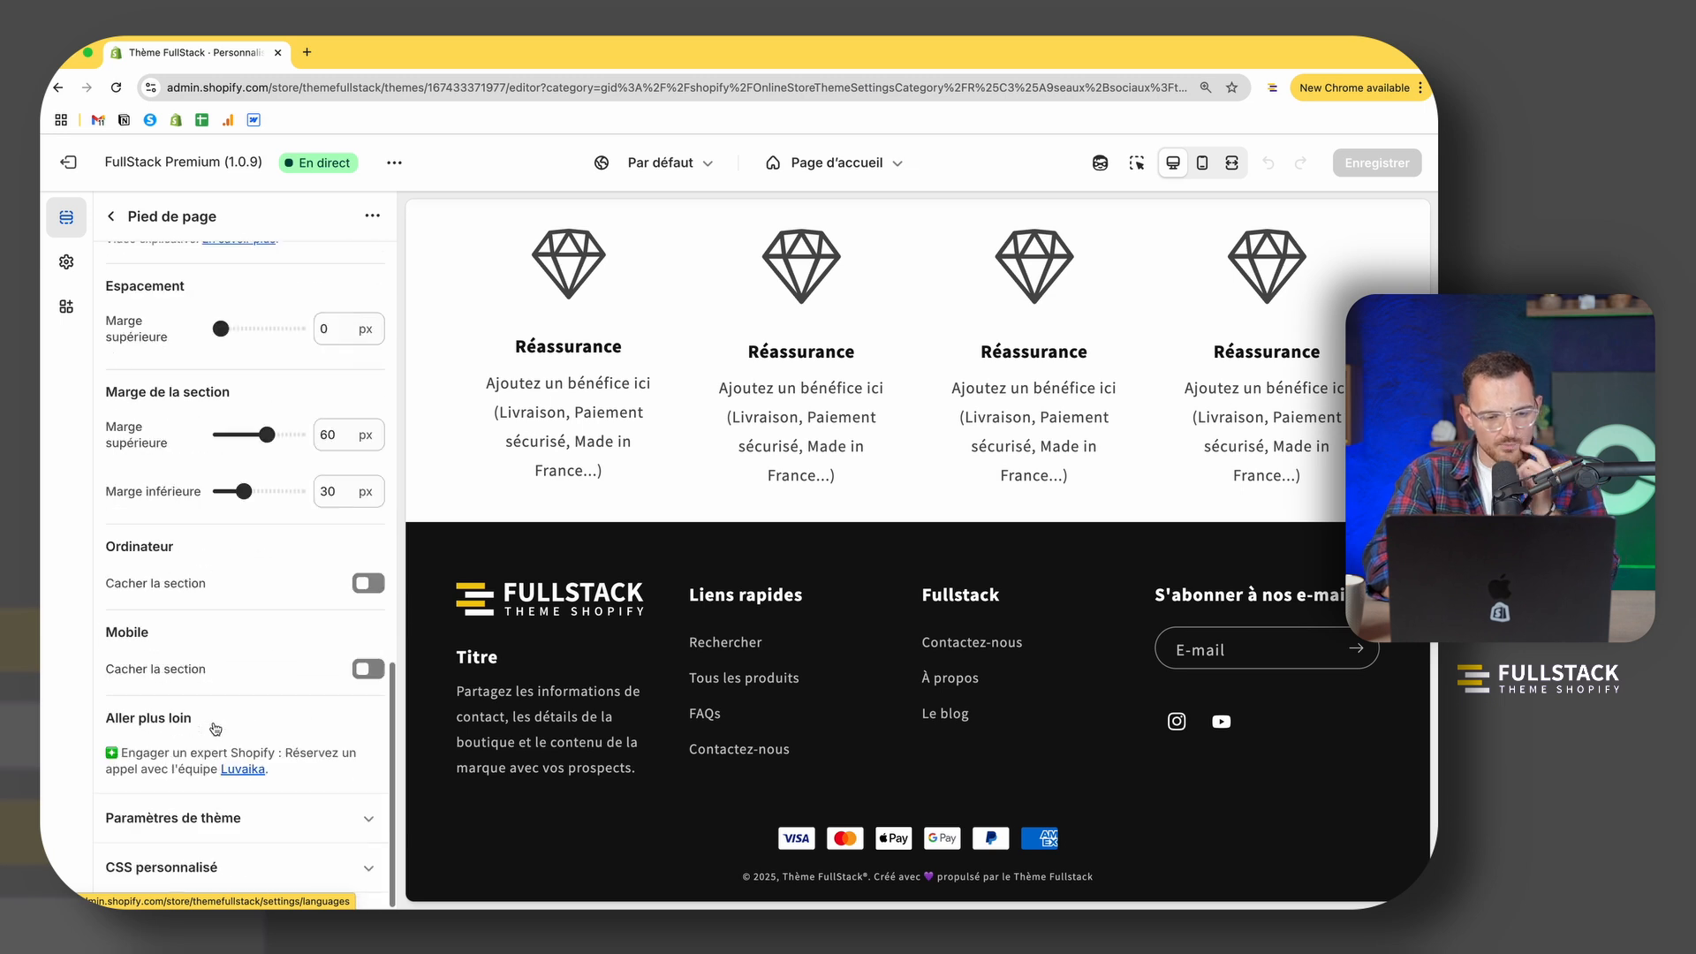
pyautogui.scroll(5, 139, 512)
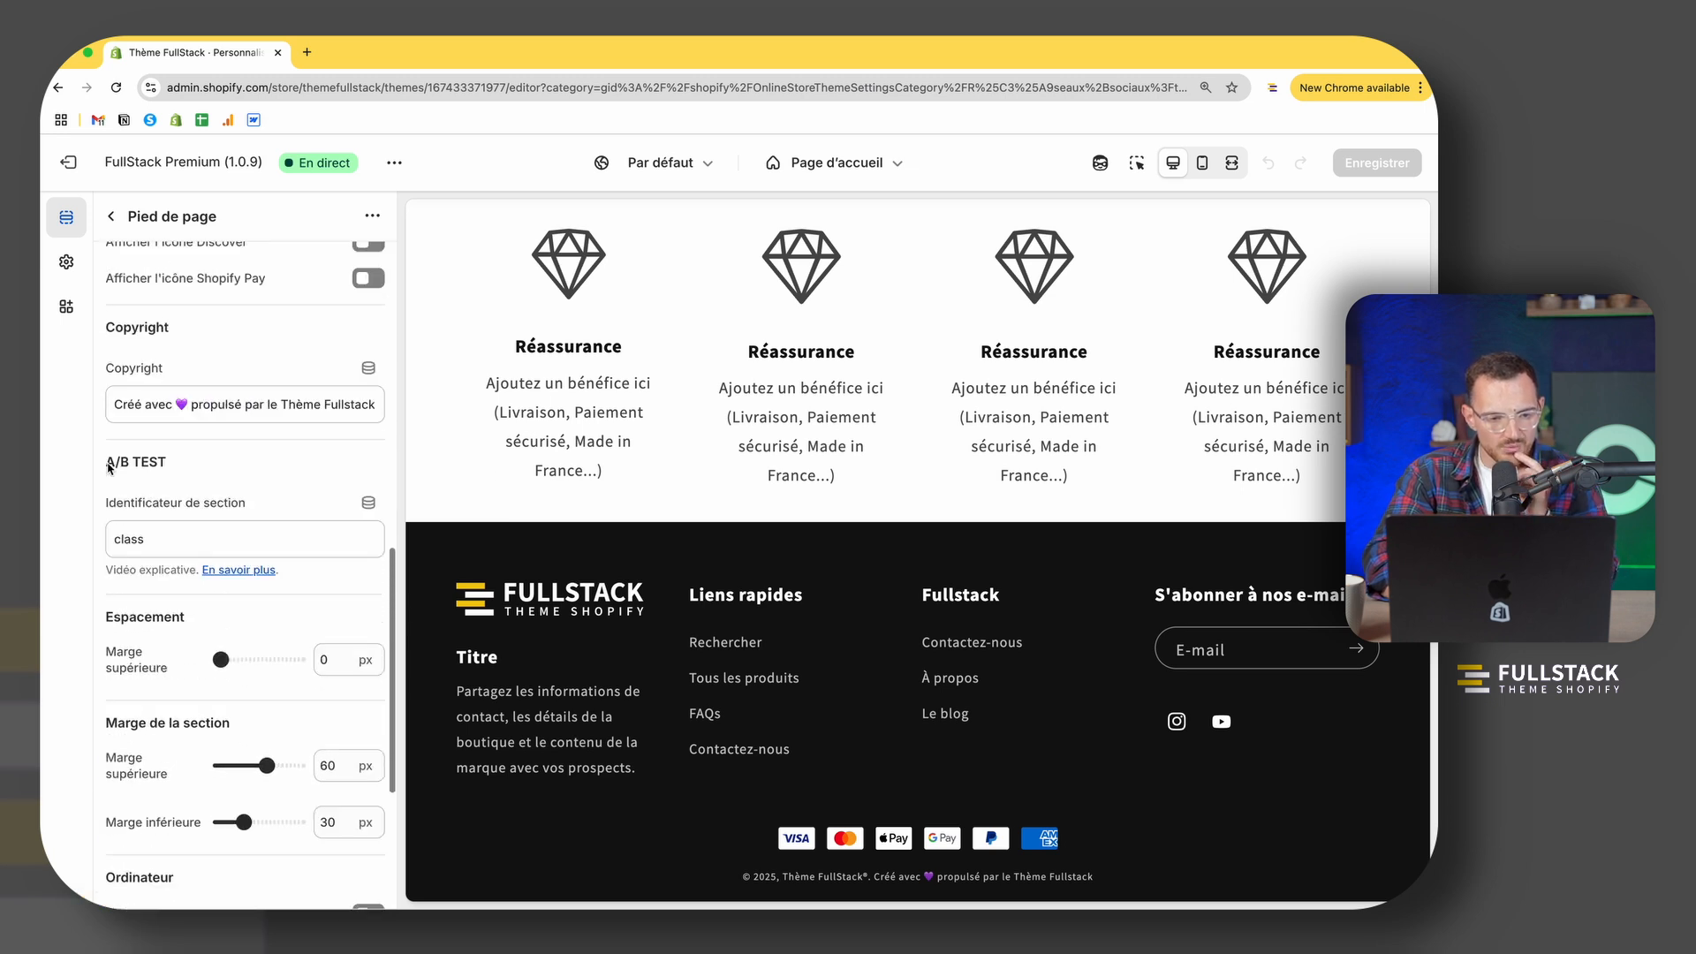
# Step: Inspect the footer's social icons in the preview to open the settings of the Newsletter block containing them
pyautogui.click(1136, 162)
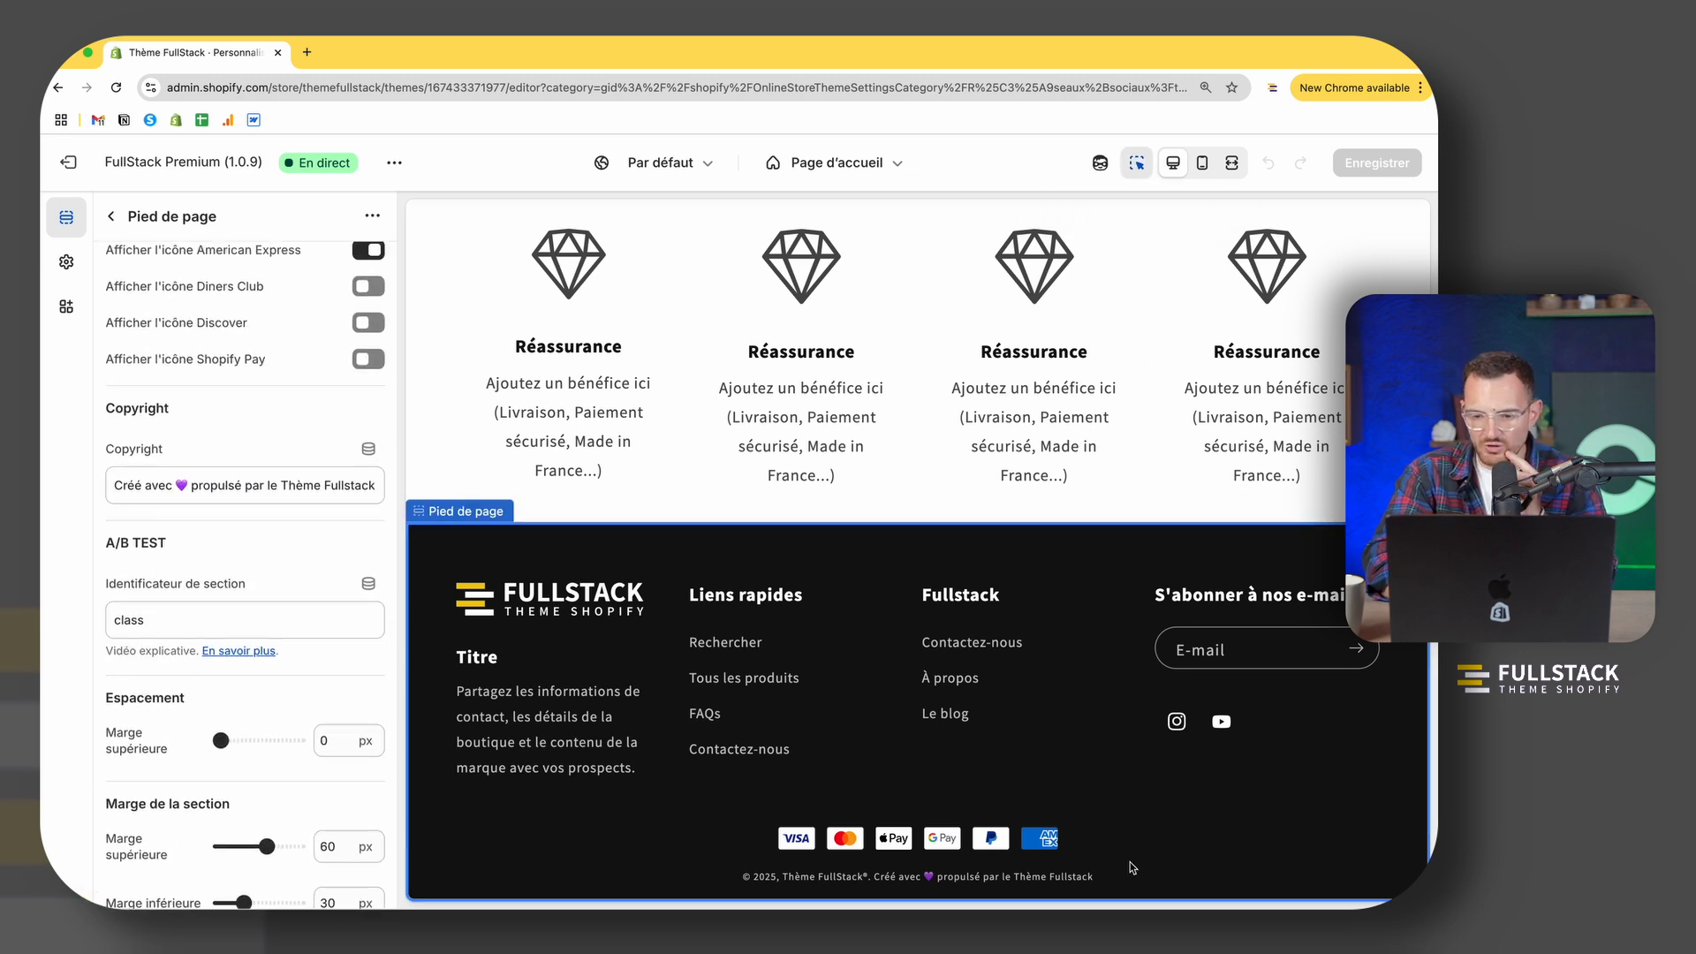
pyautogui.click(1176, 722)
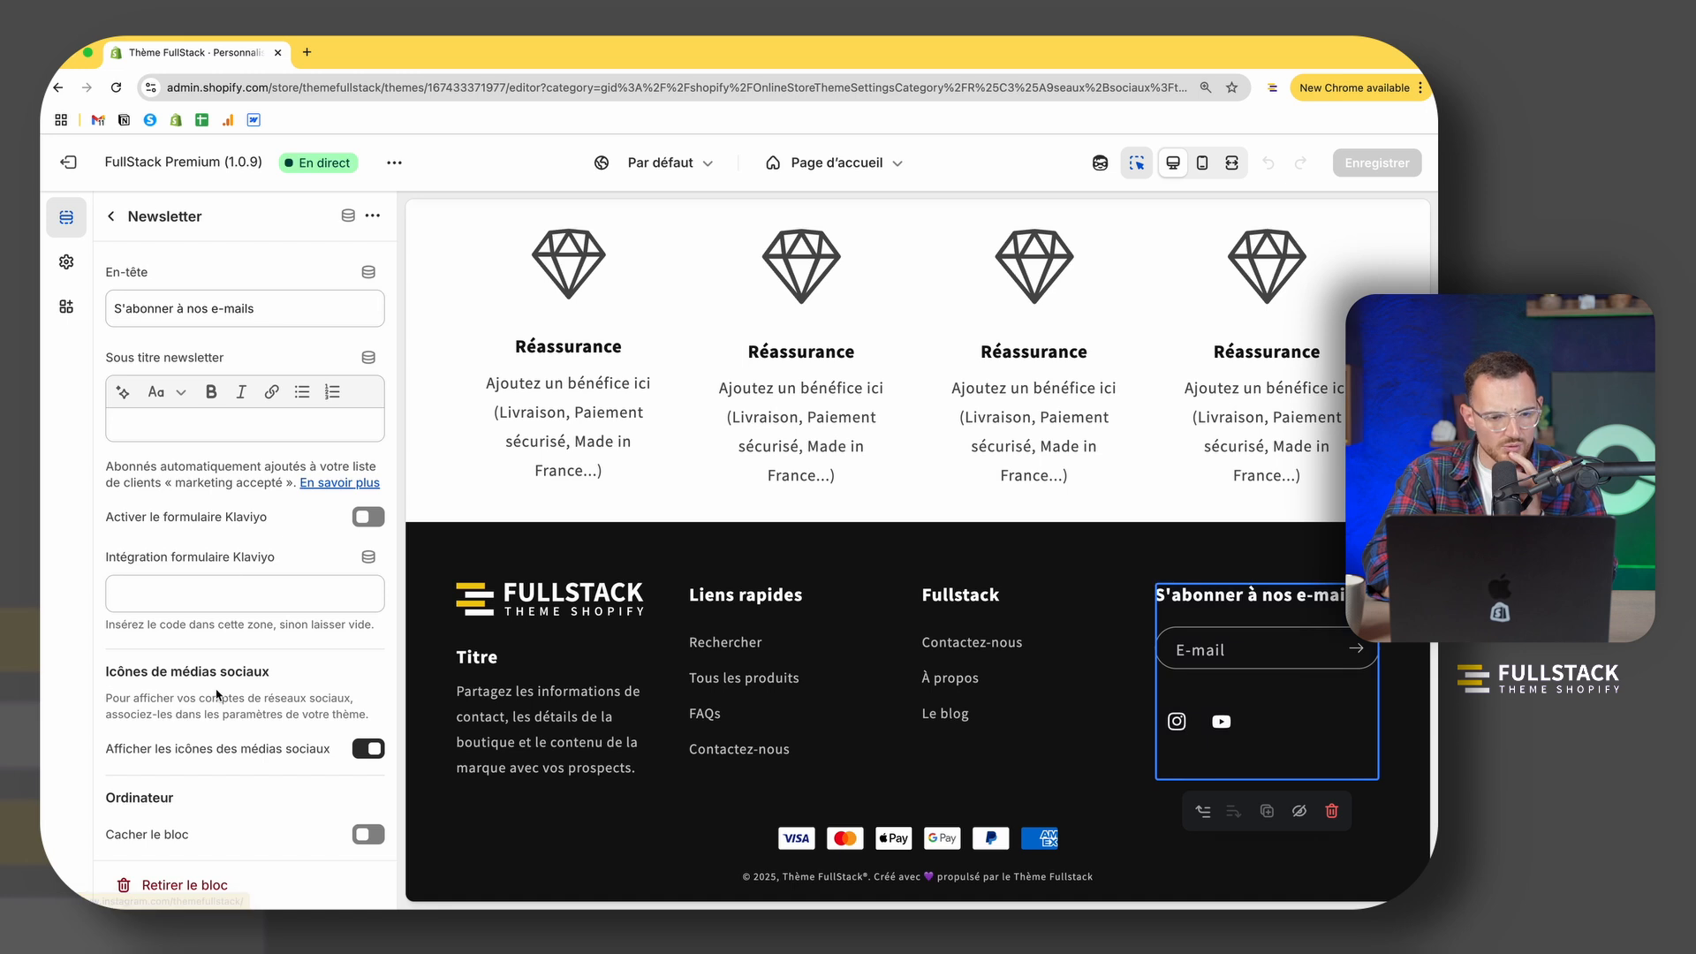
pyautogui.scroll(-3, 219, 698)
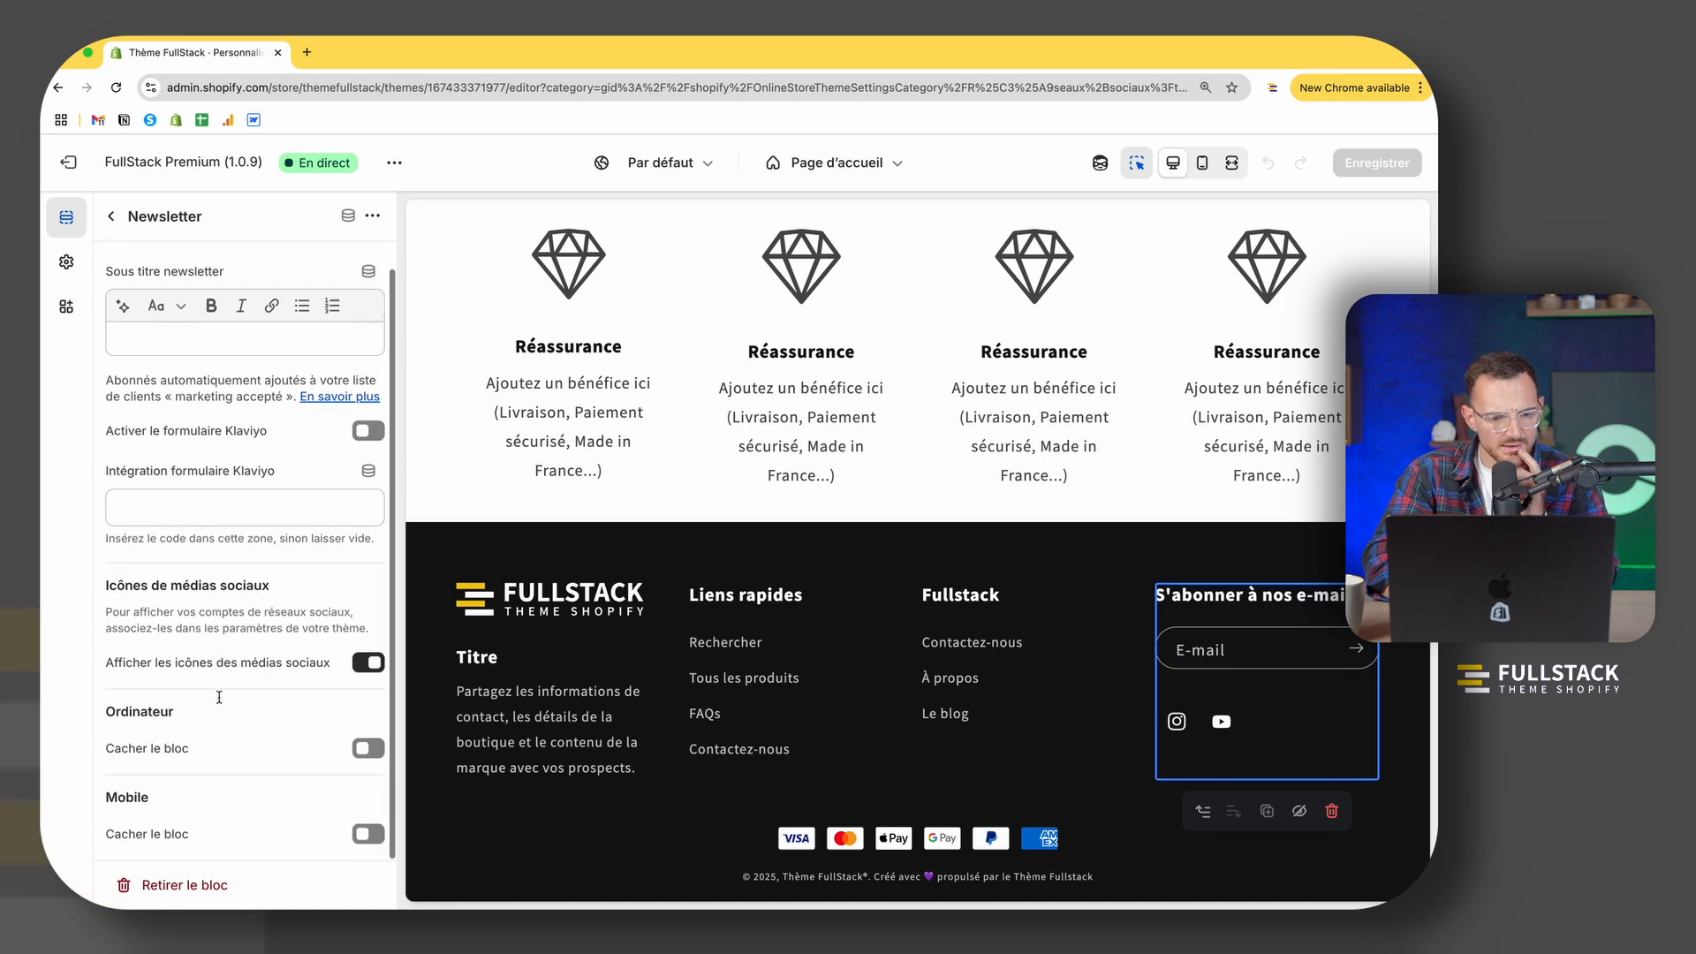
# Step: Switch the Newsletter block's social media icons display off and back on
pyautogui.click(368, 662)
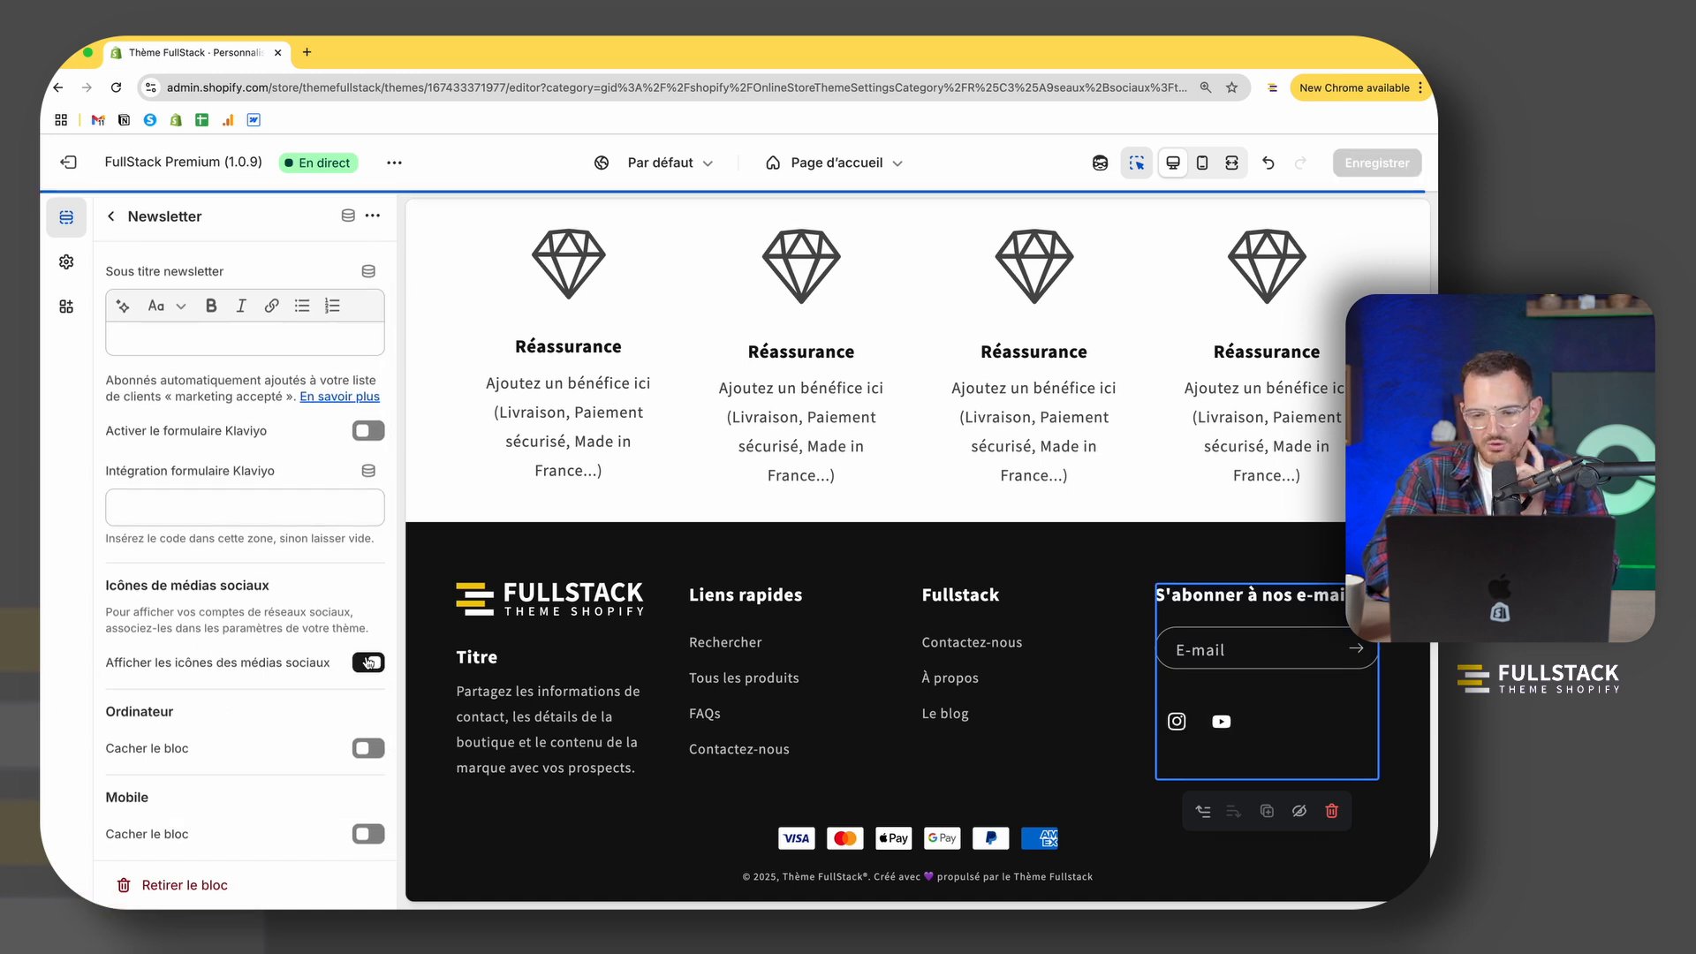
pyautogui.click(368, 662)
pyautogui.click(368, 663)
pyautogui.scroll(2, 123, 250)
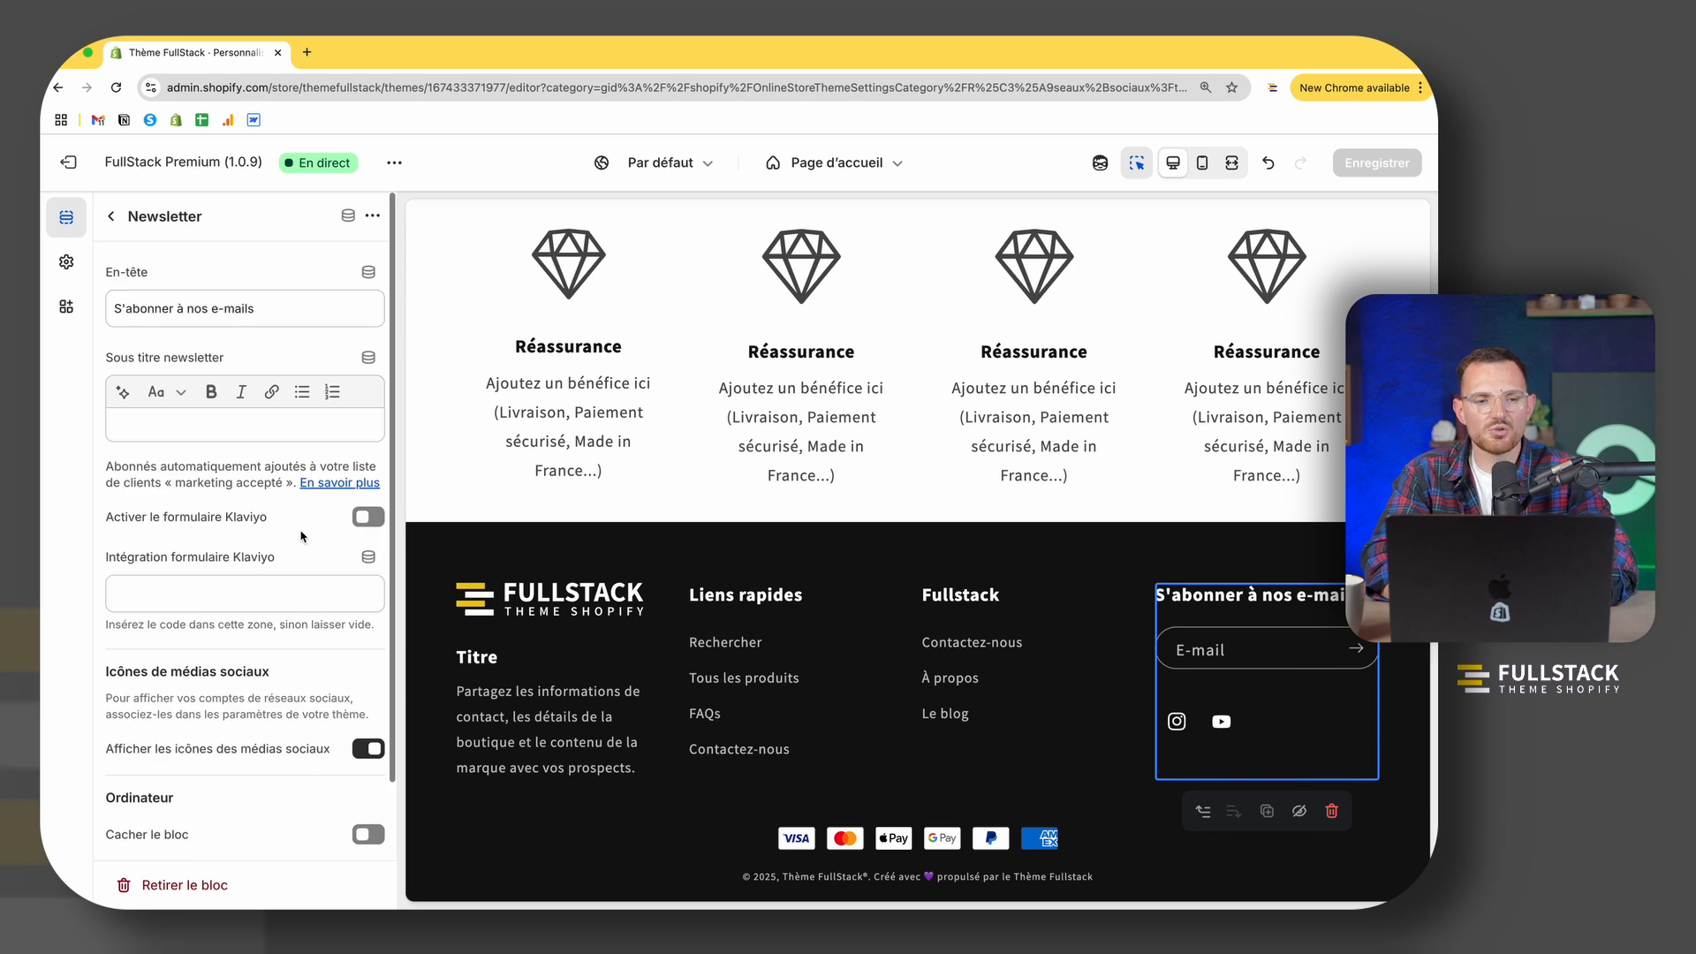
# Step: Leave the Newsletter block, open the Image avec texte section from the preview, and turn off the preview inspector
pyautogui.click(110, 216)
pyautogui.scroll(5, 619, 406)
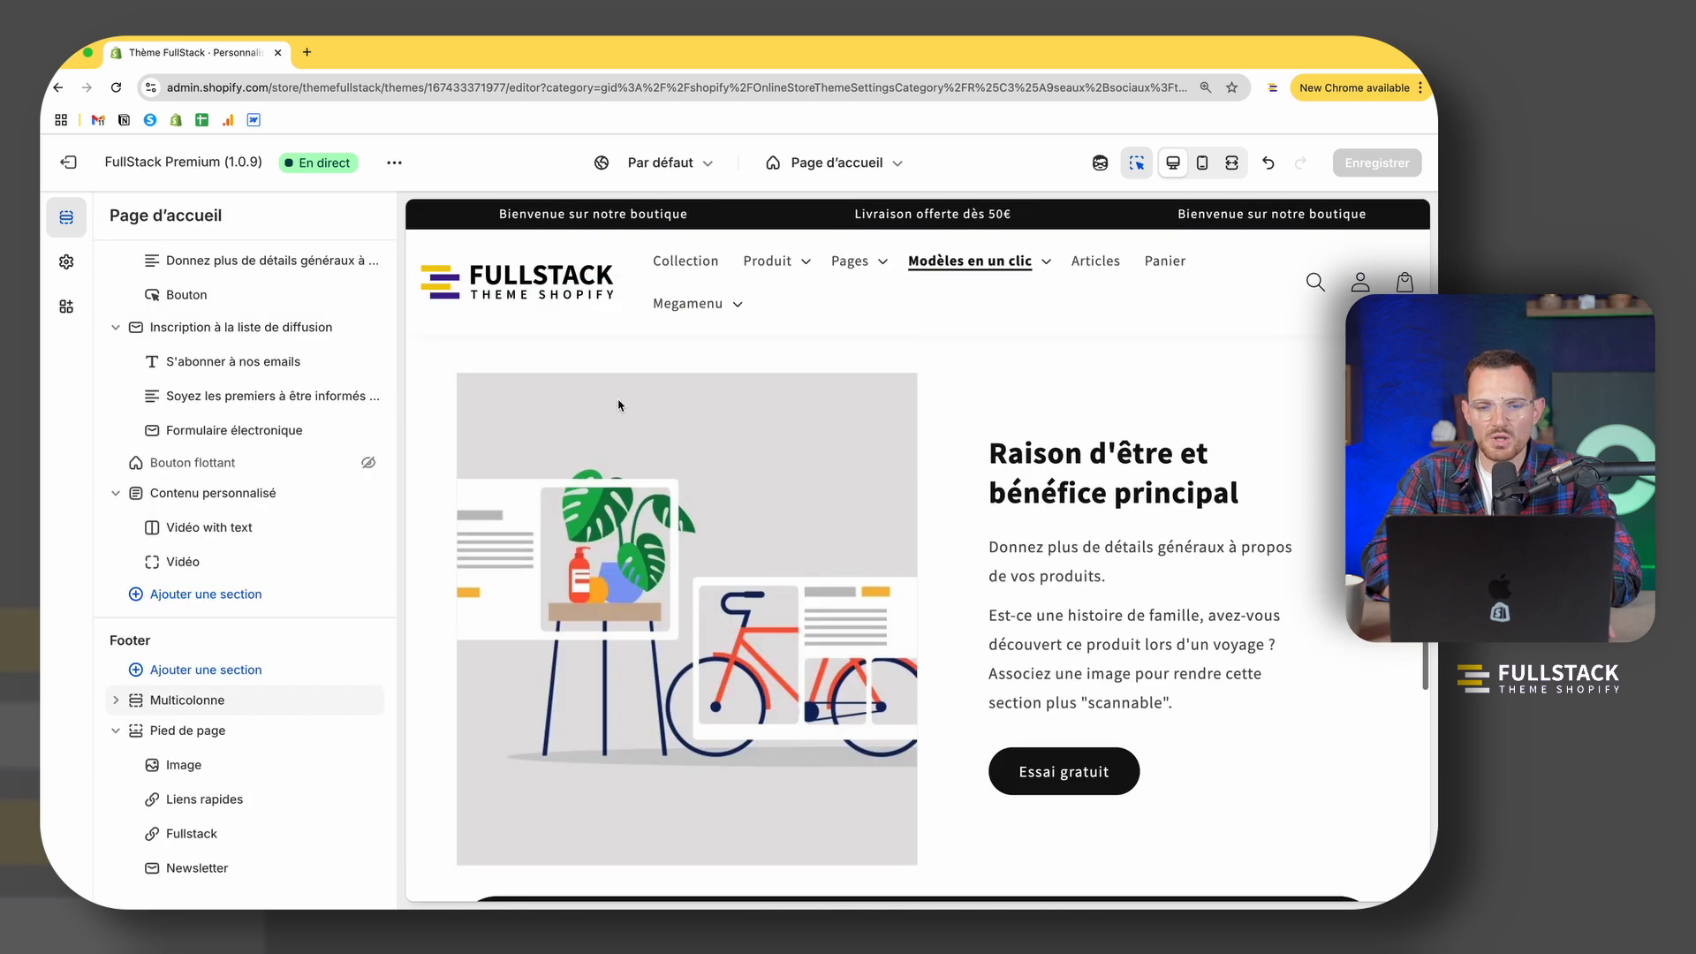
pyautogui.click(619, 405)
pyautogui.click(1137, 163)
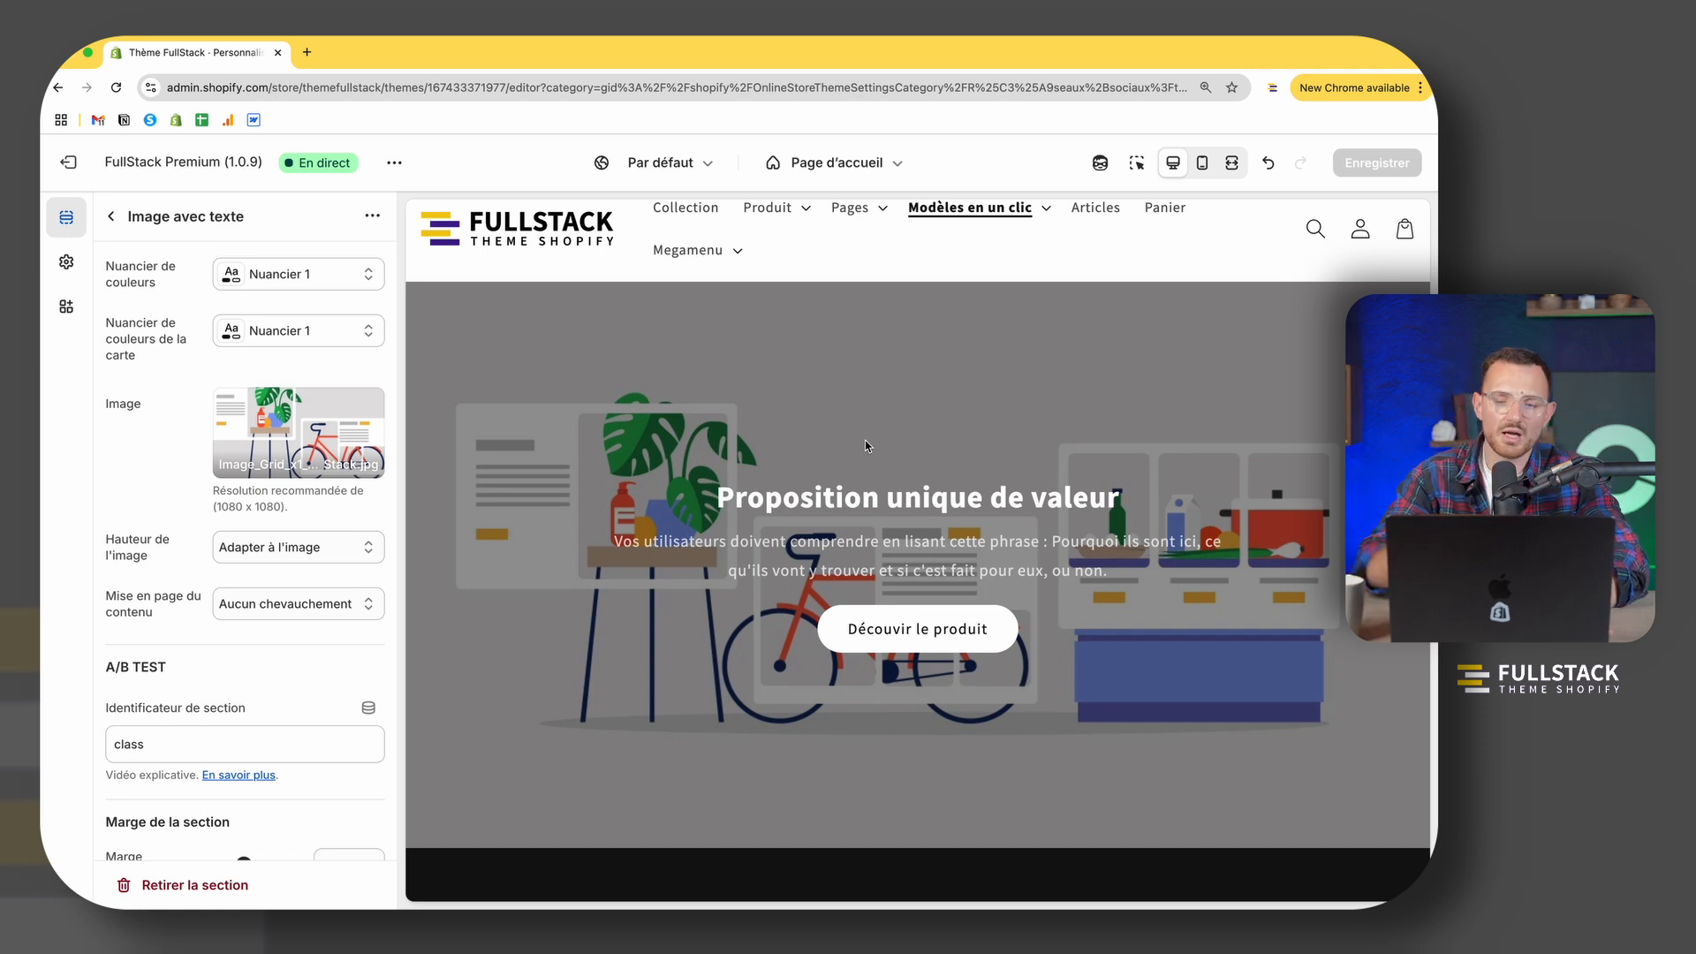
# Step: Look through the homepage preview, from the featured products and customer reviews down to the reassurance blocks and footer
pyautogui.scroll(-10, 865, 440)
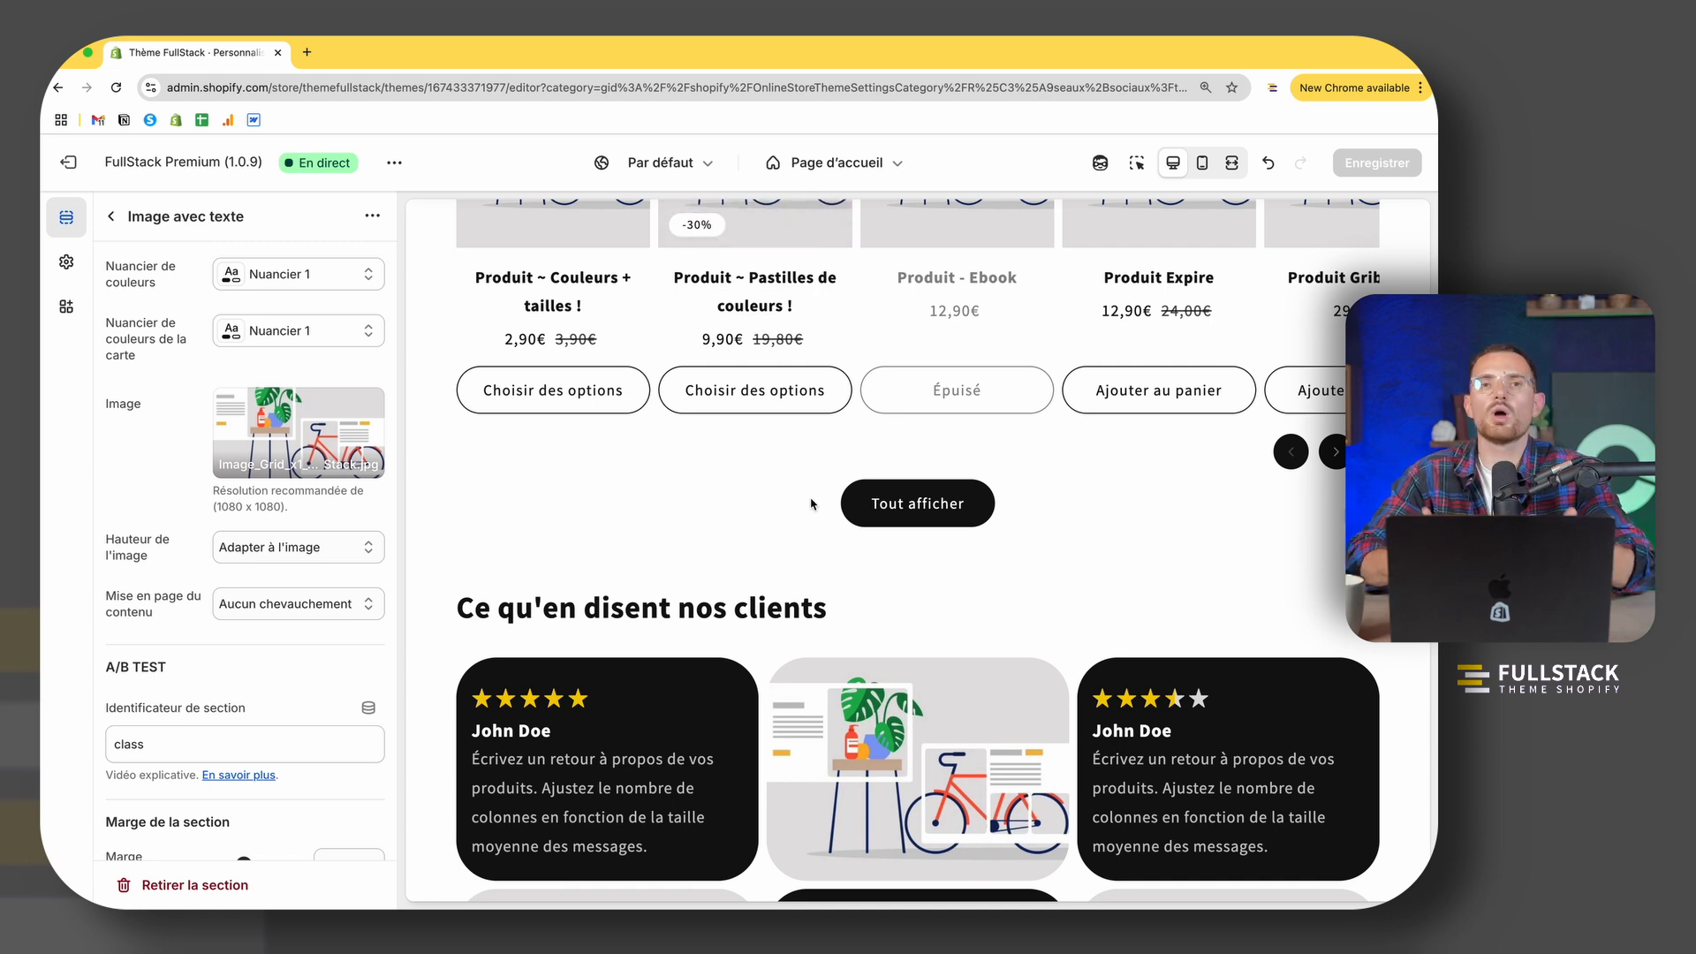
pyautogui.scroll(-12, 813, 504)
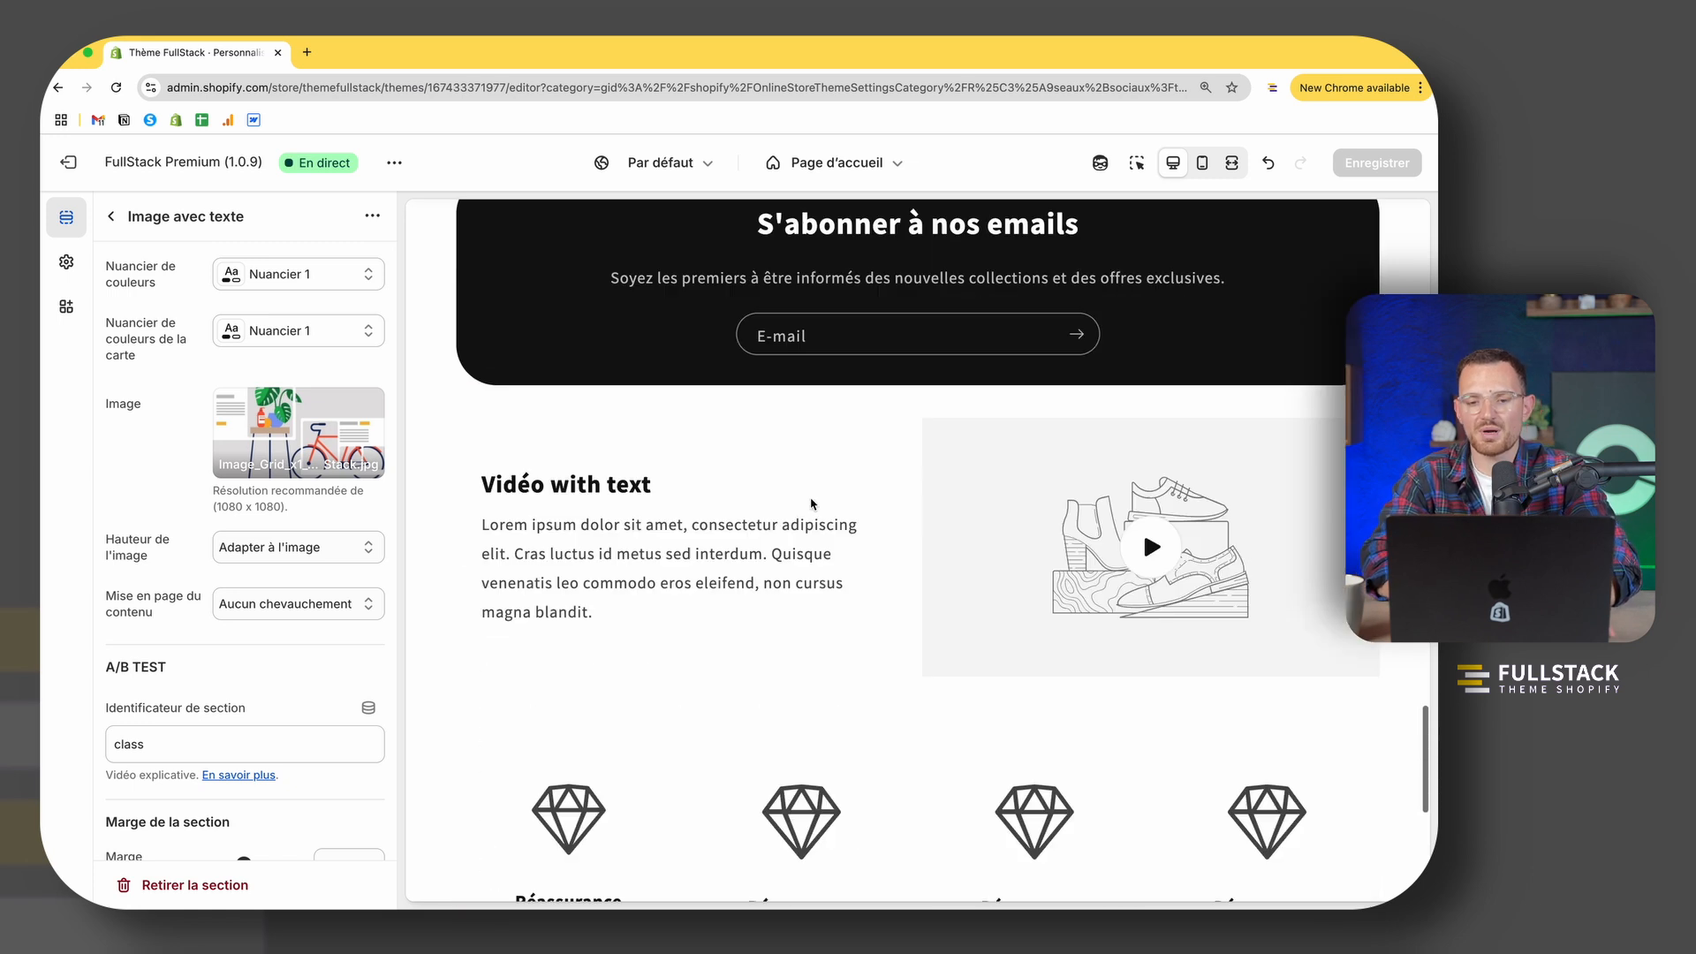
pyautogui.scroll(1, 811, 504)
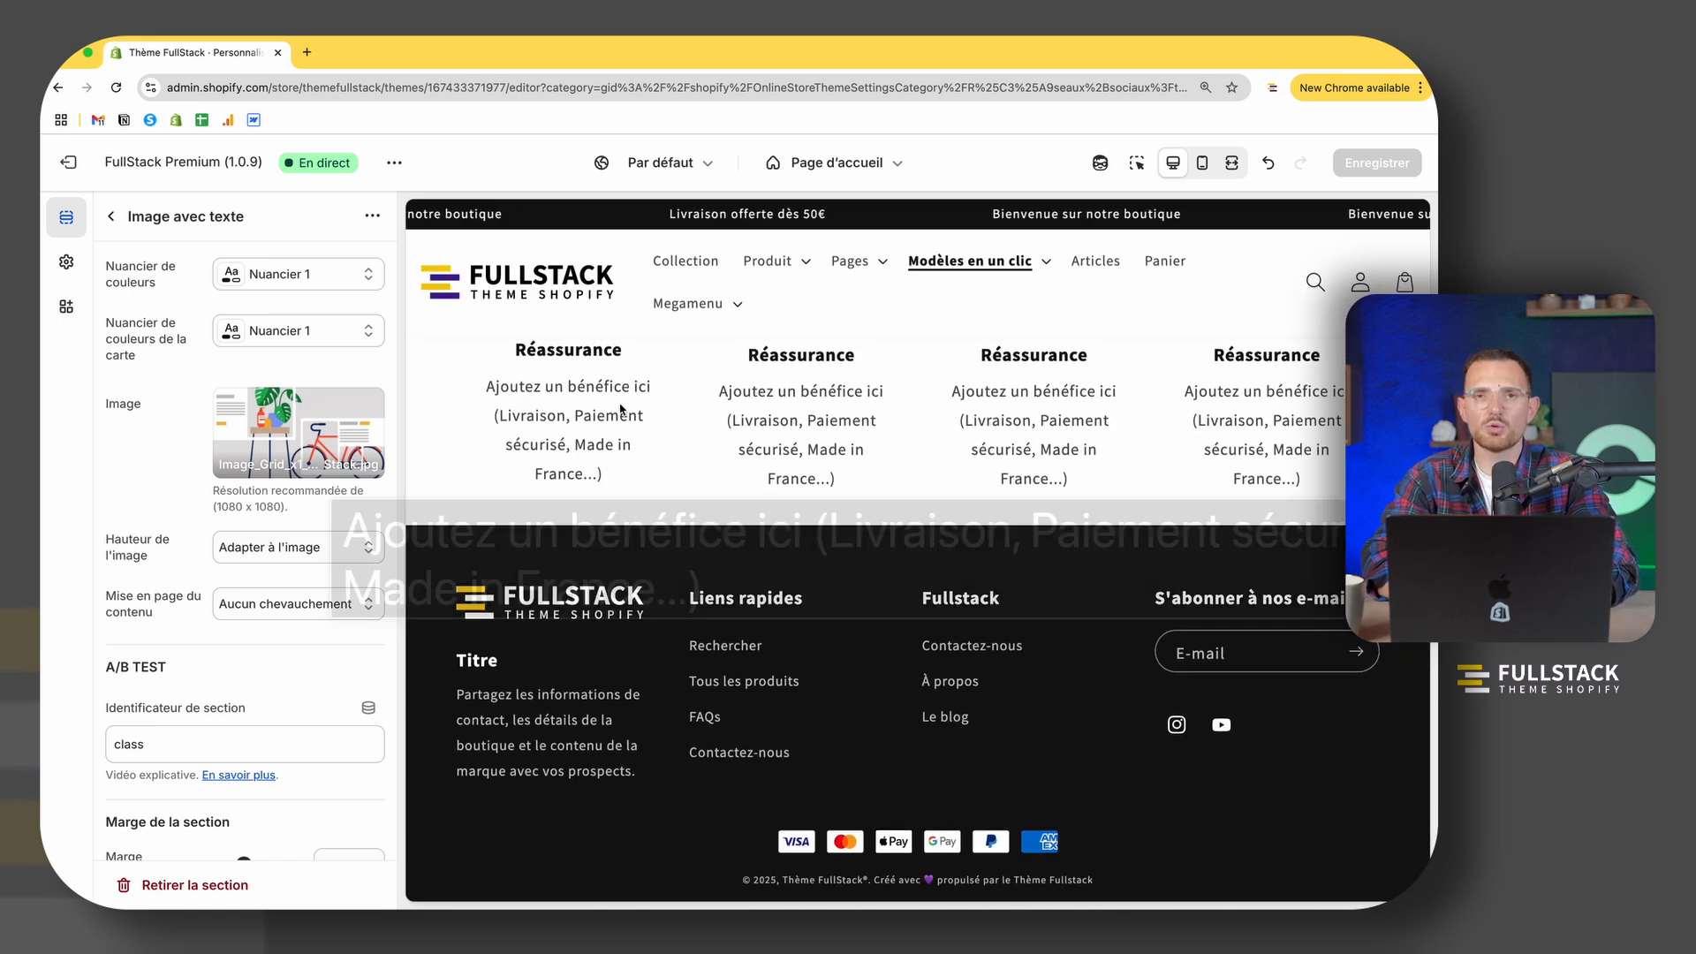
pyautogui.press('super+shift+4')
pyautogui.moveTo(411, 334); pyautogui.dragTo(1346, 535)
pyautogui.scroll(1, 1185, 593)
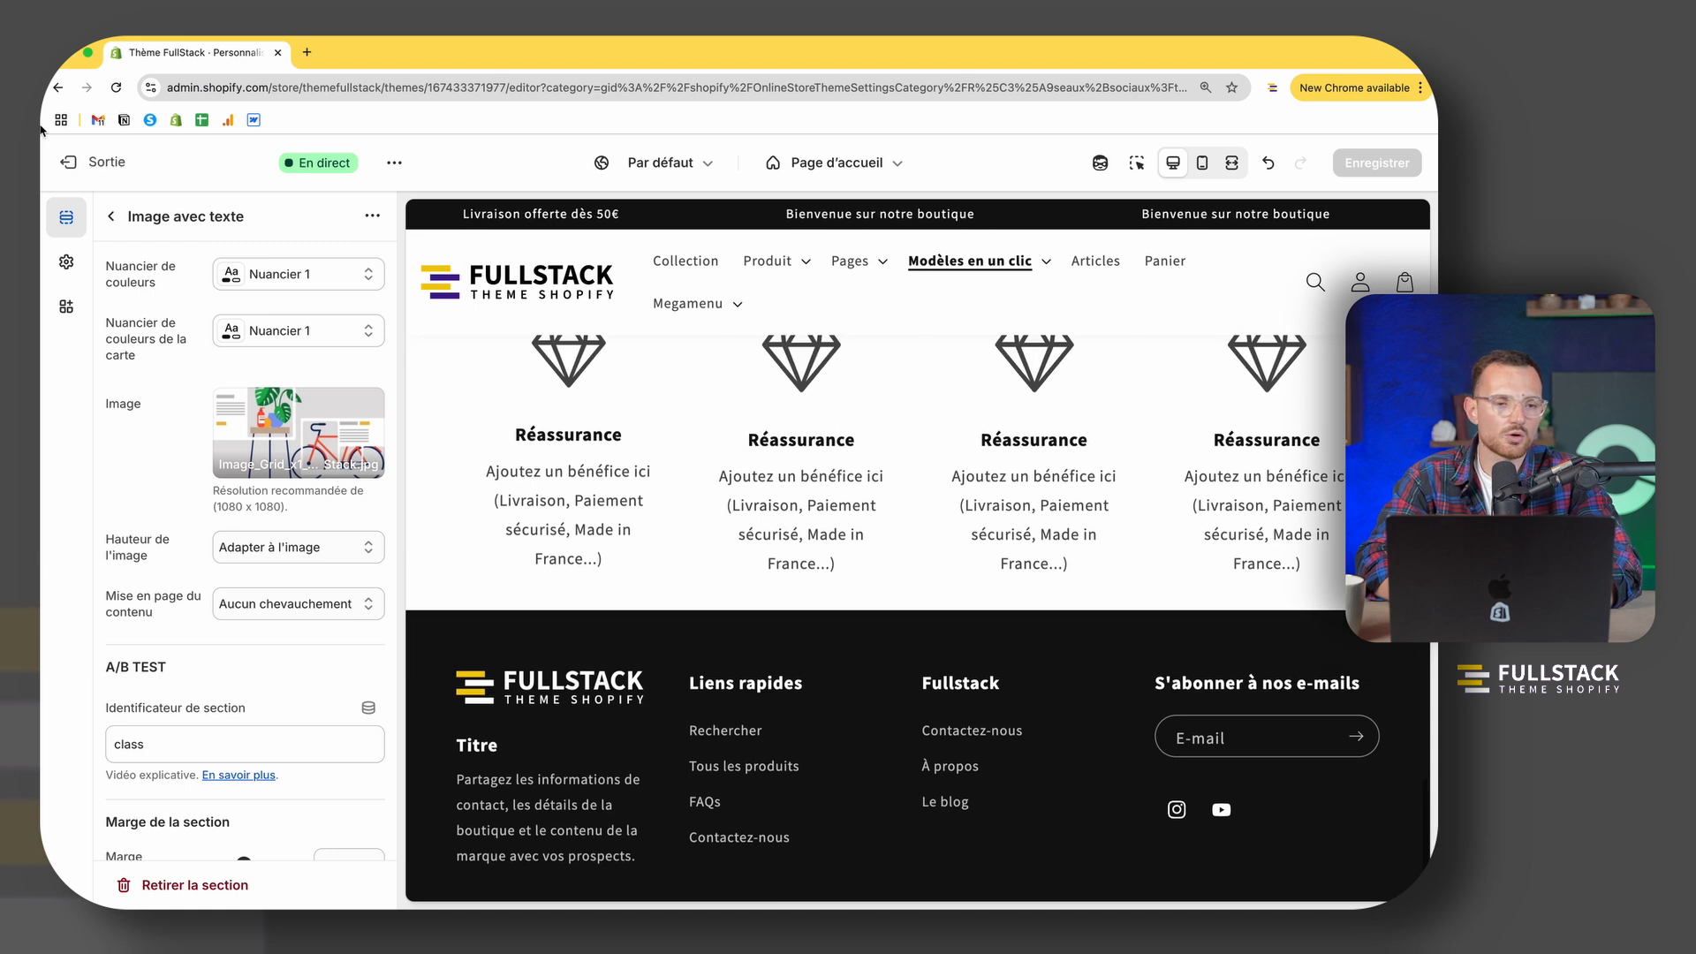
# Step: Return to the homepage section list and collapse the Bannière avec image section
pyautogui.click(112, 216)
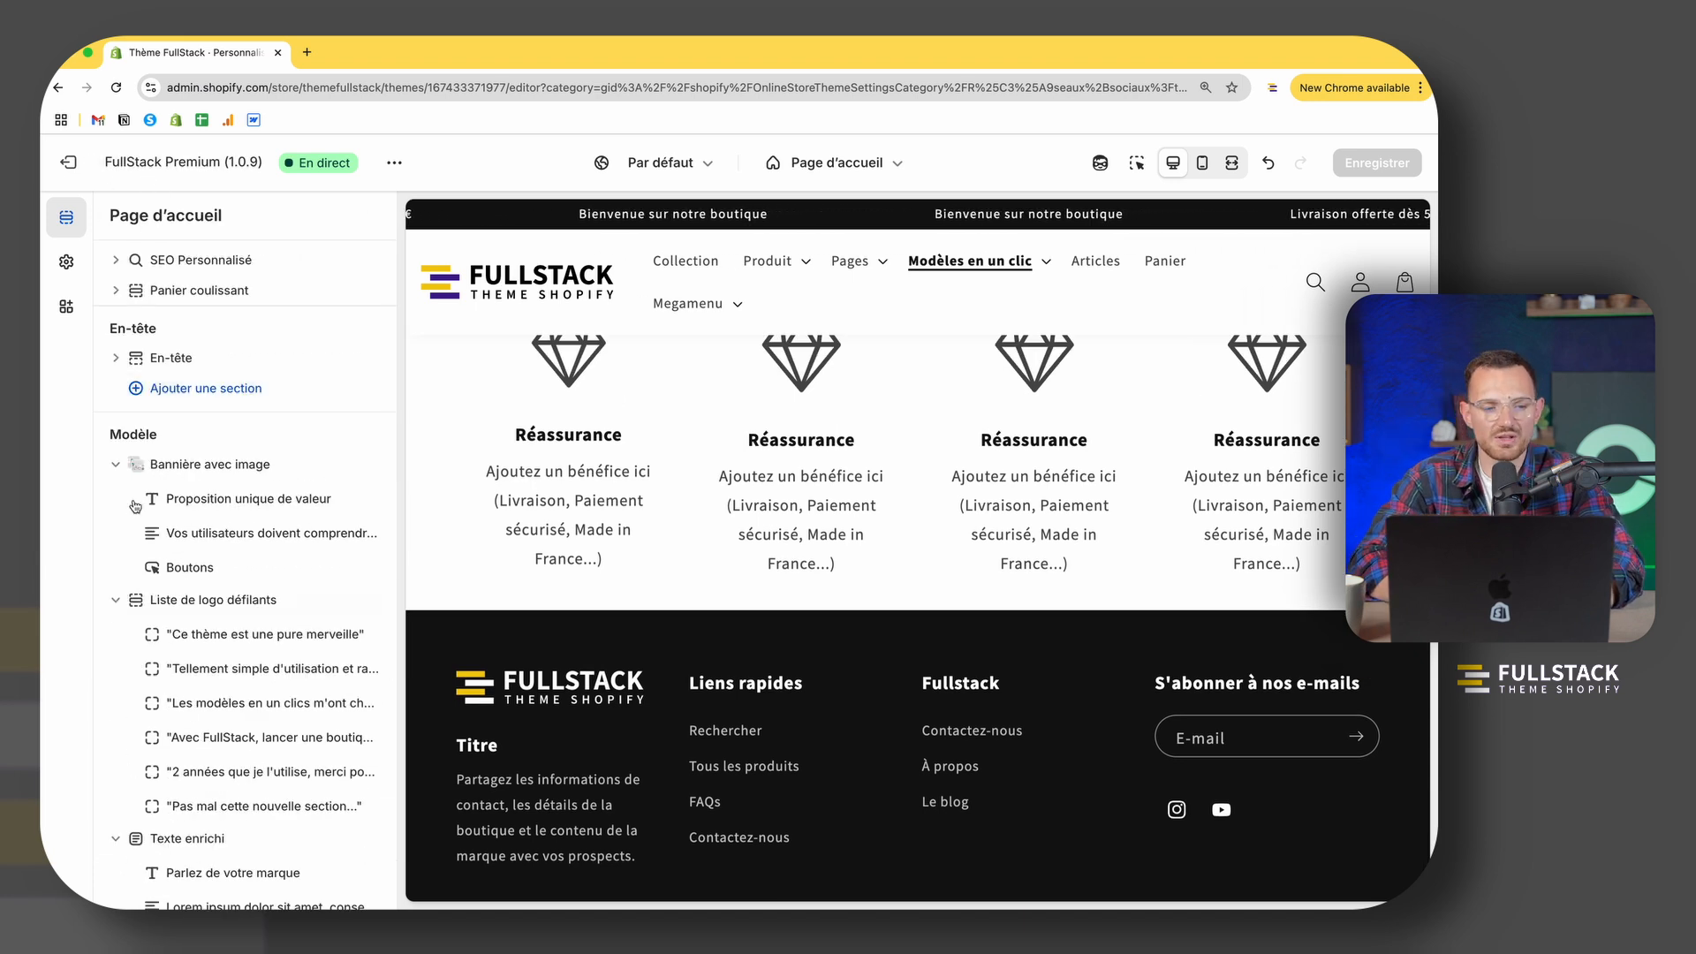
pyautogui.click(115, 465)
pyautogui.click(116, 483)
pyautogui.press('Escape')
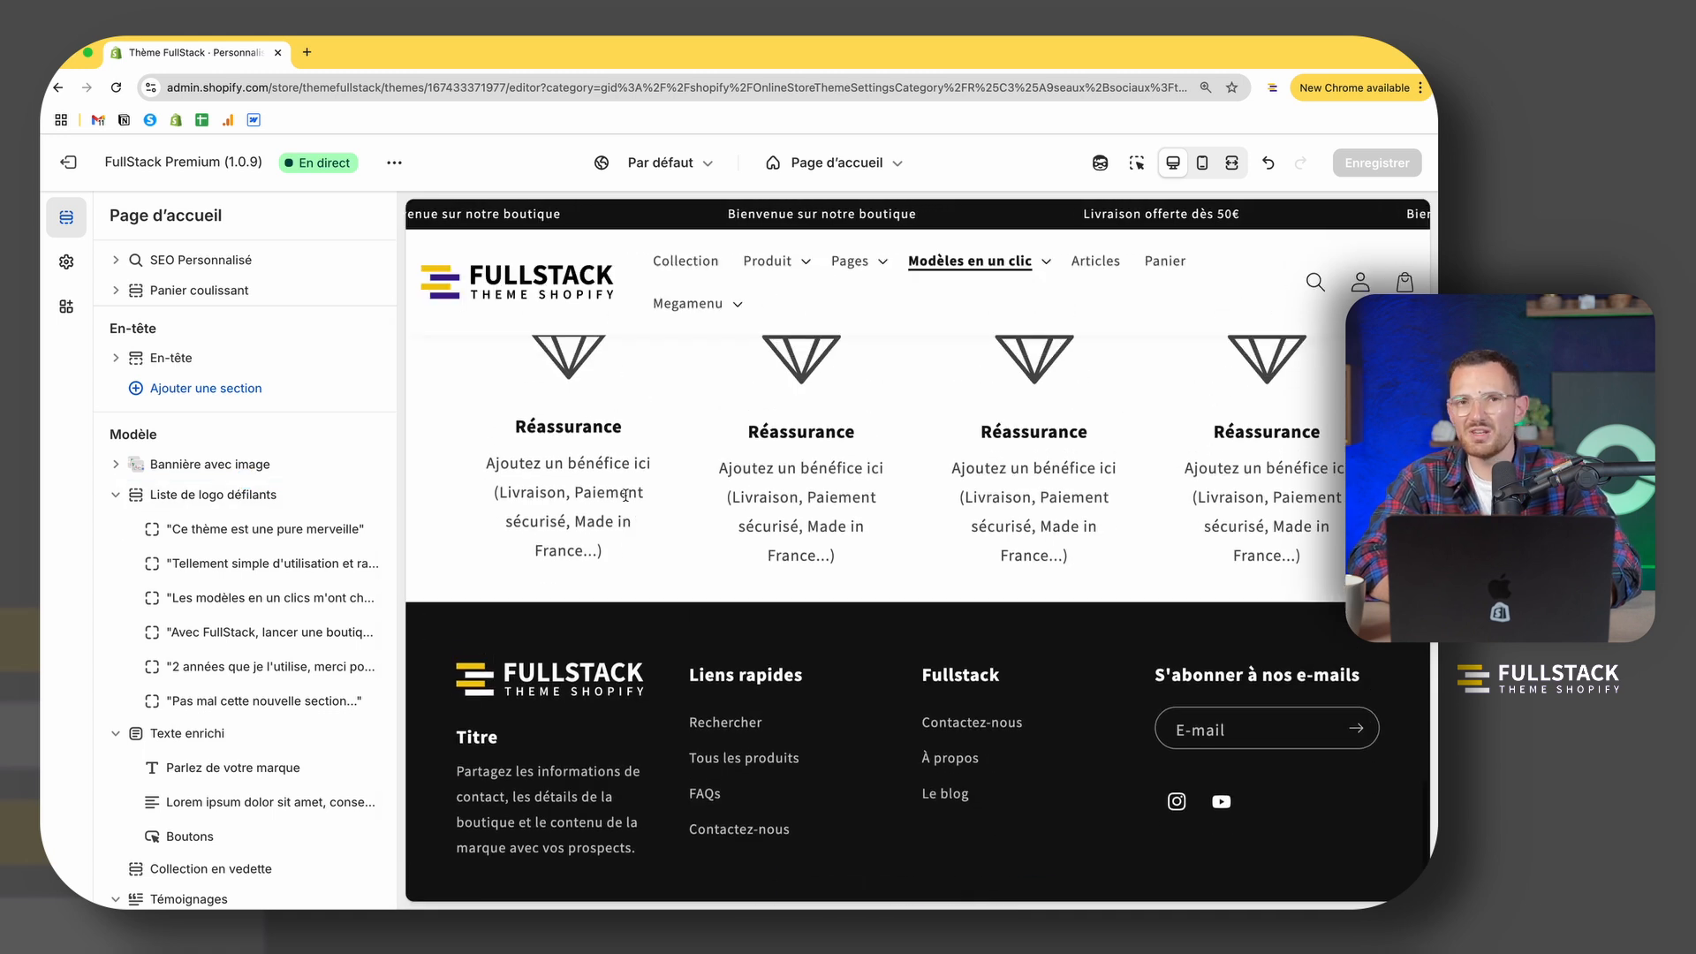
# Step: Open the Pack de produits - Bundle product page from the store's Produit navigation in the preview
pyautogui.scroll(-10, 223, 559)
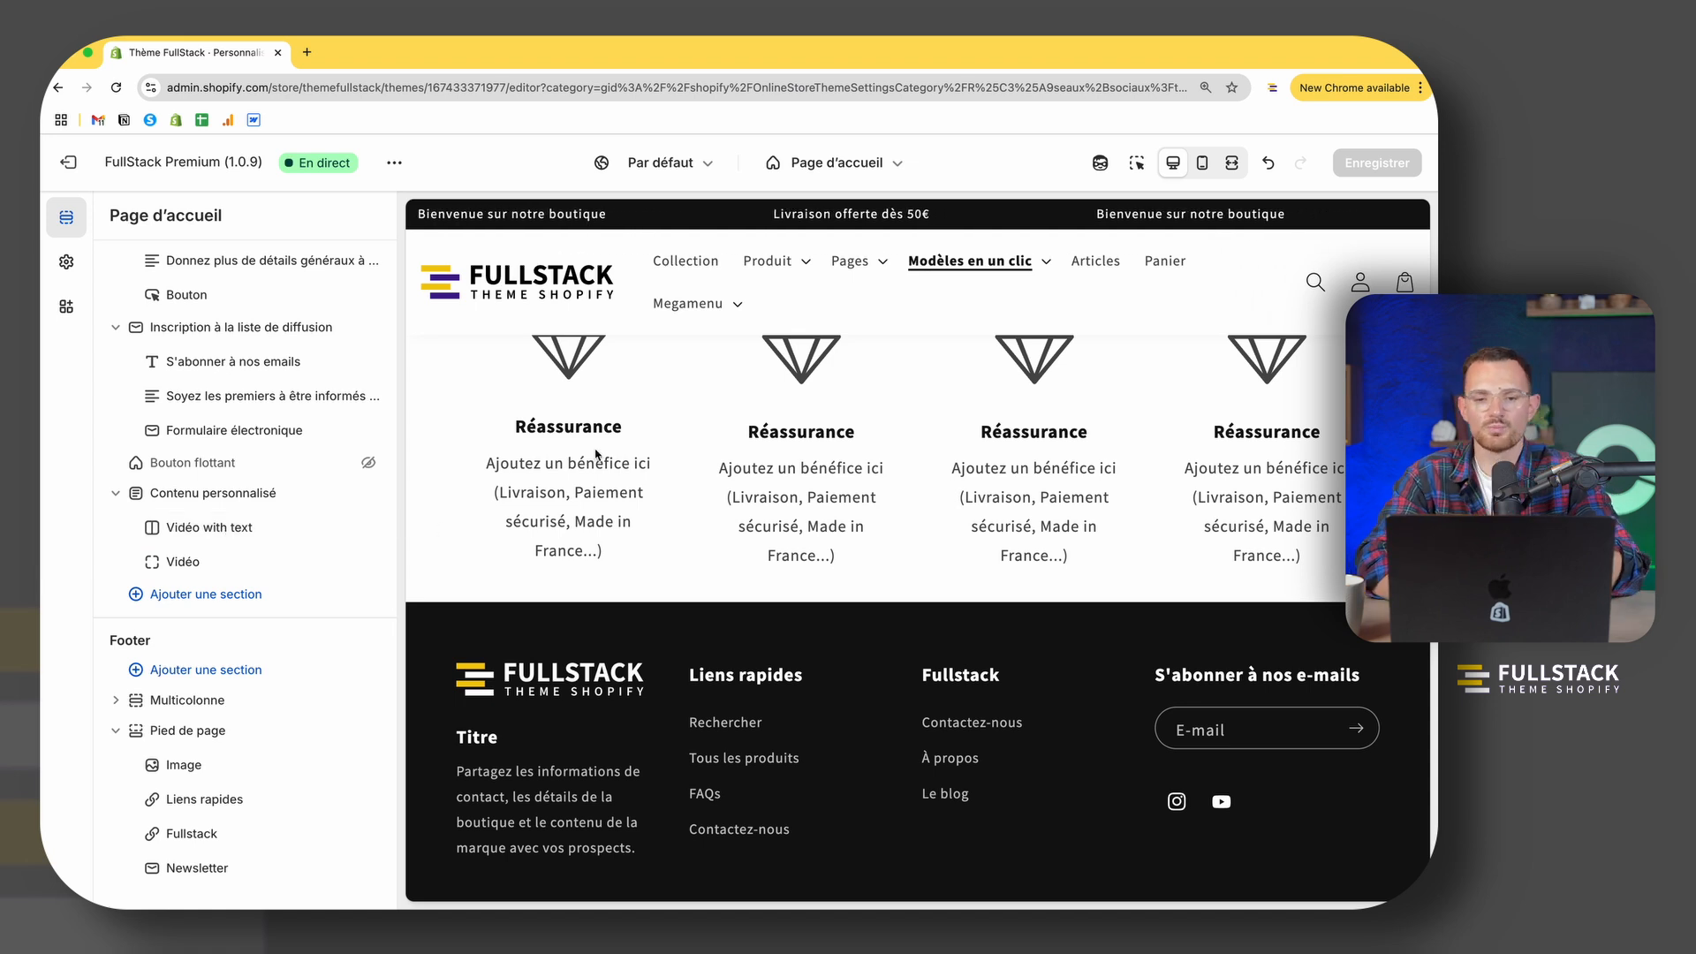
pyautogui.scroll(20, 595, 455)
pyautogui.moveTo(796, 261)
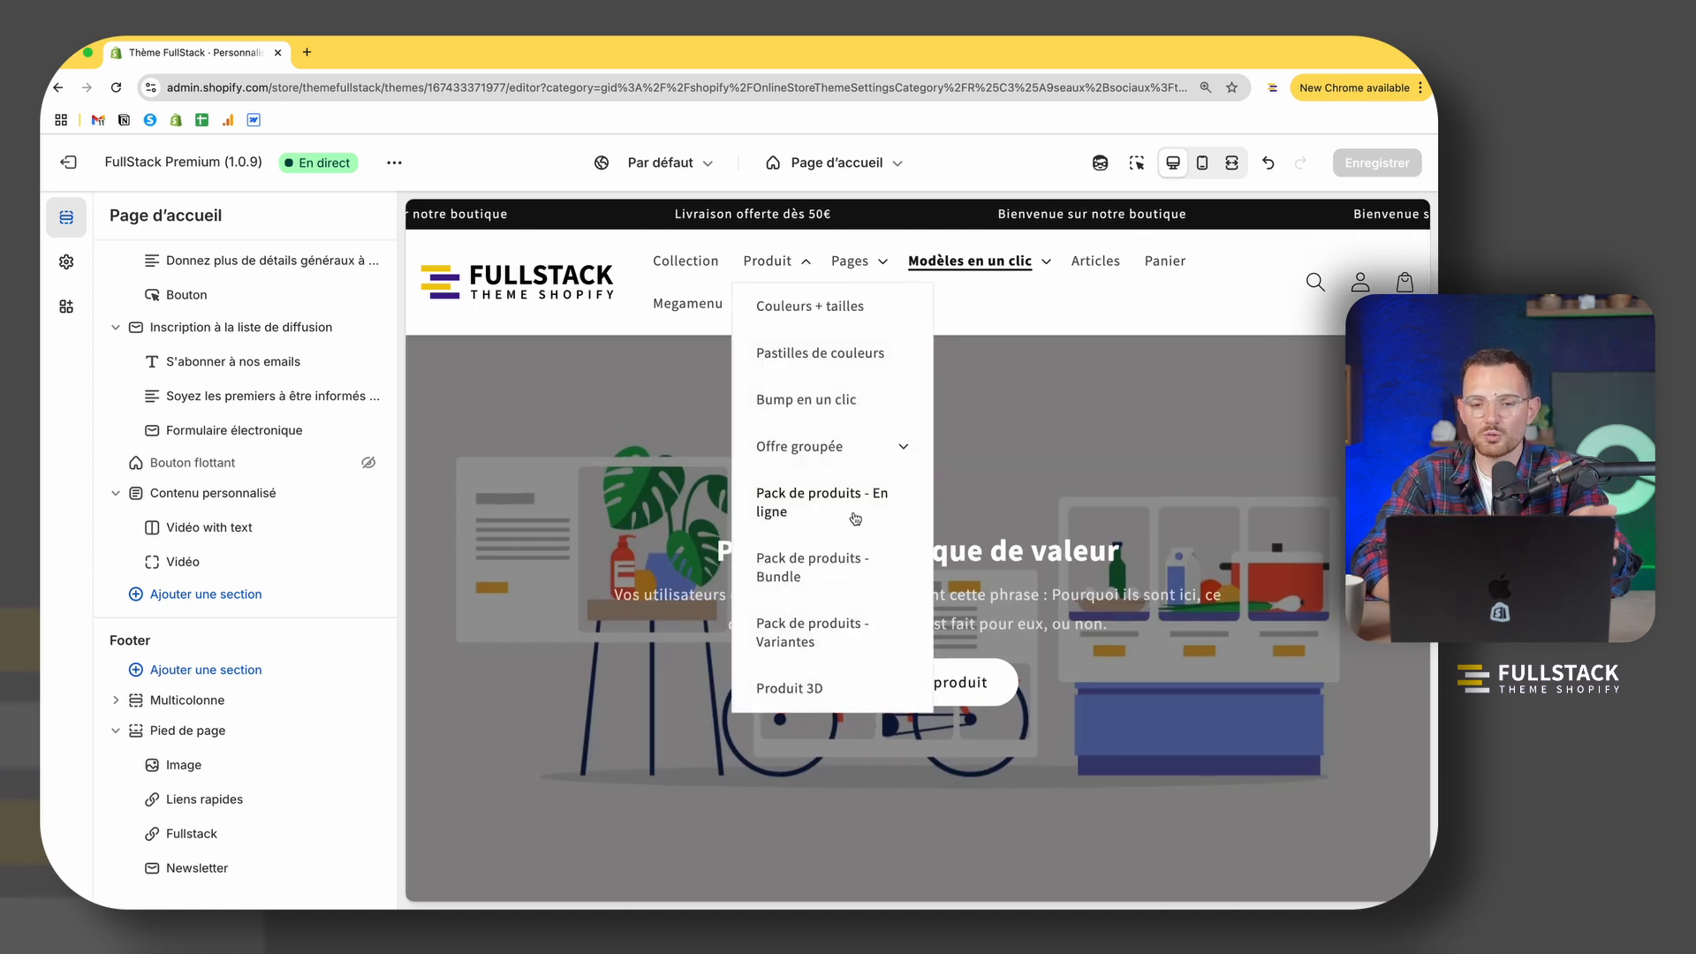
pyautogui.click(820, 572)
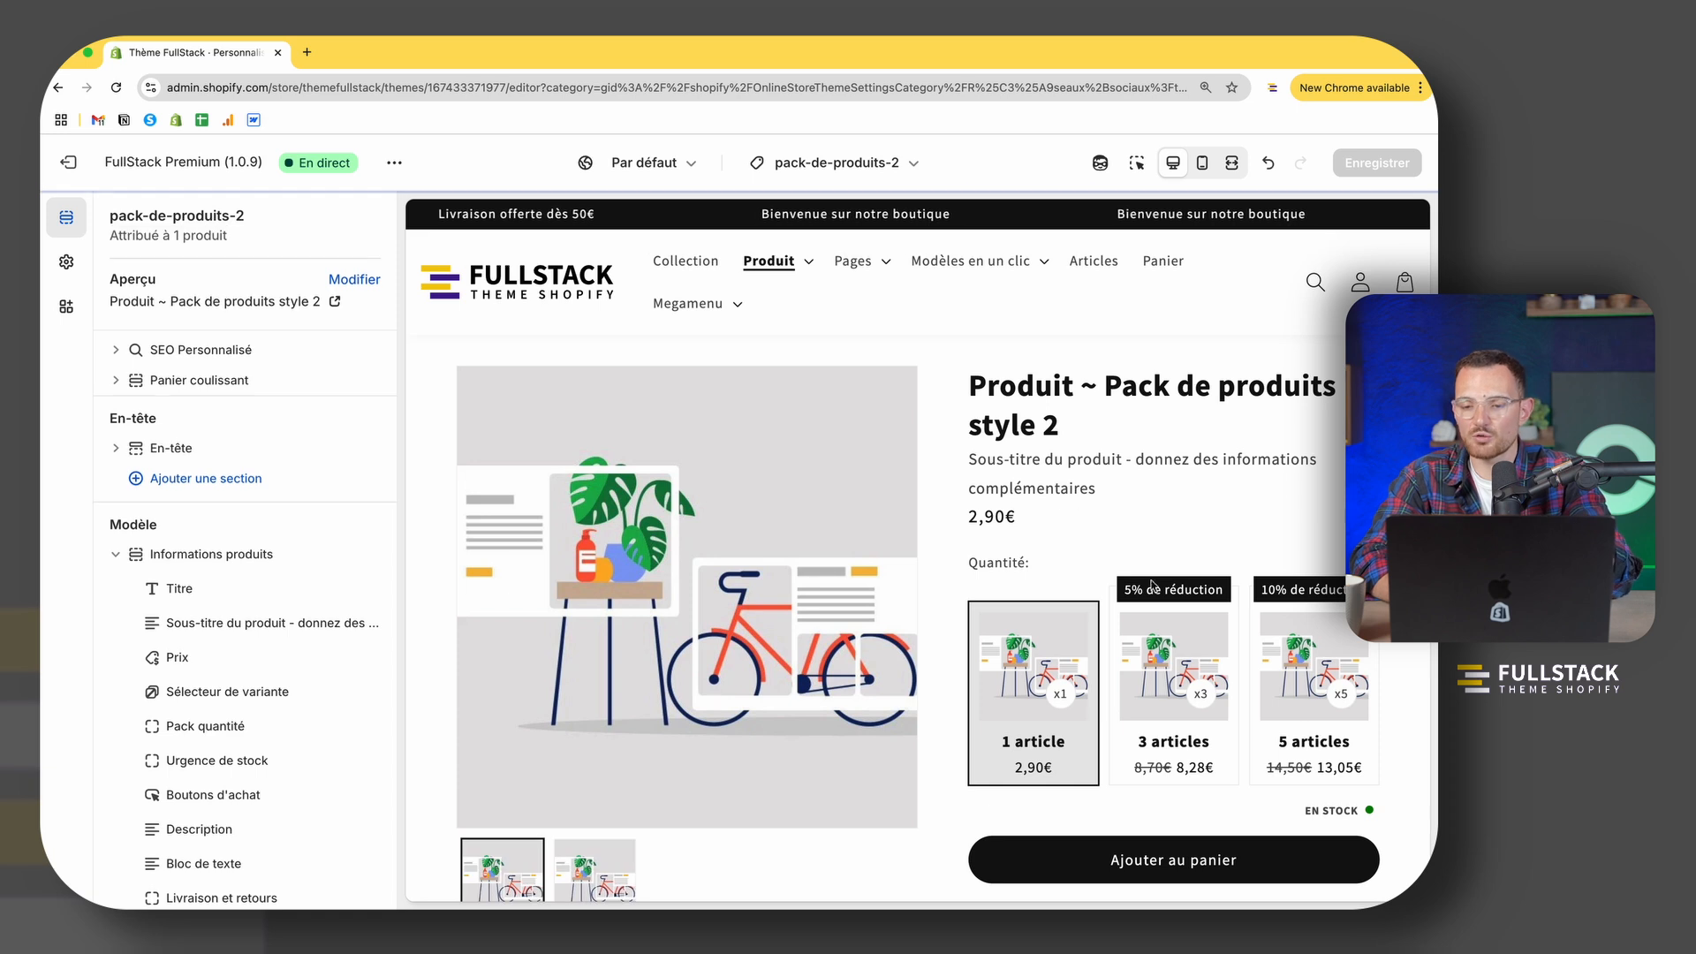
# Step: Try the 3-article and 5-article quantity packs on the product page, finishing with 1 article selected
pyautogui.click(1194, 604)
pyautogui.click(1305, 601)
pyautogui.click(1179, 597)
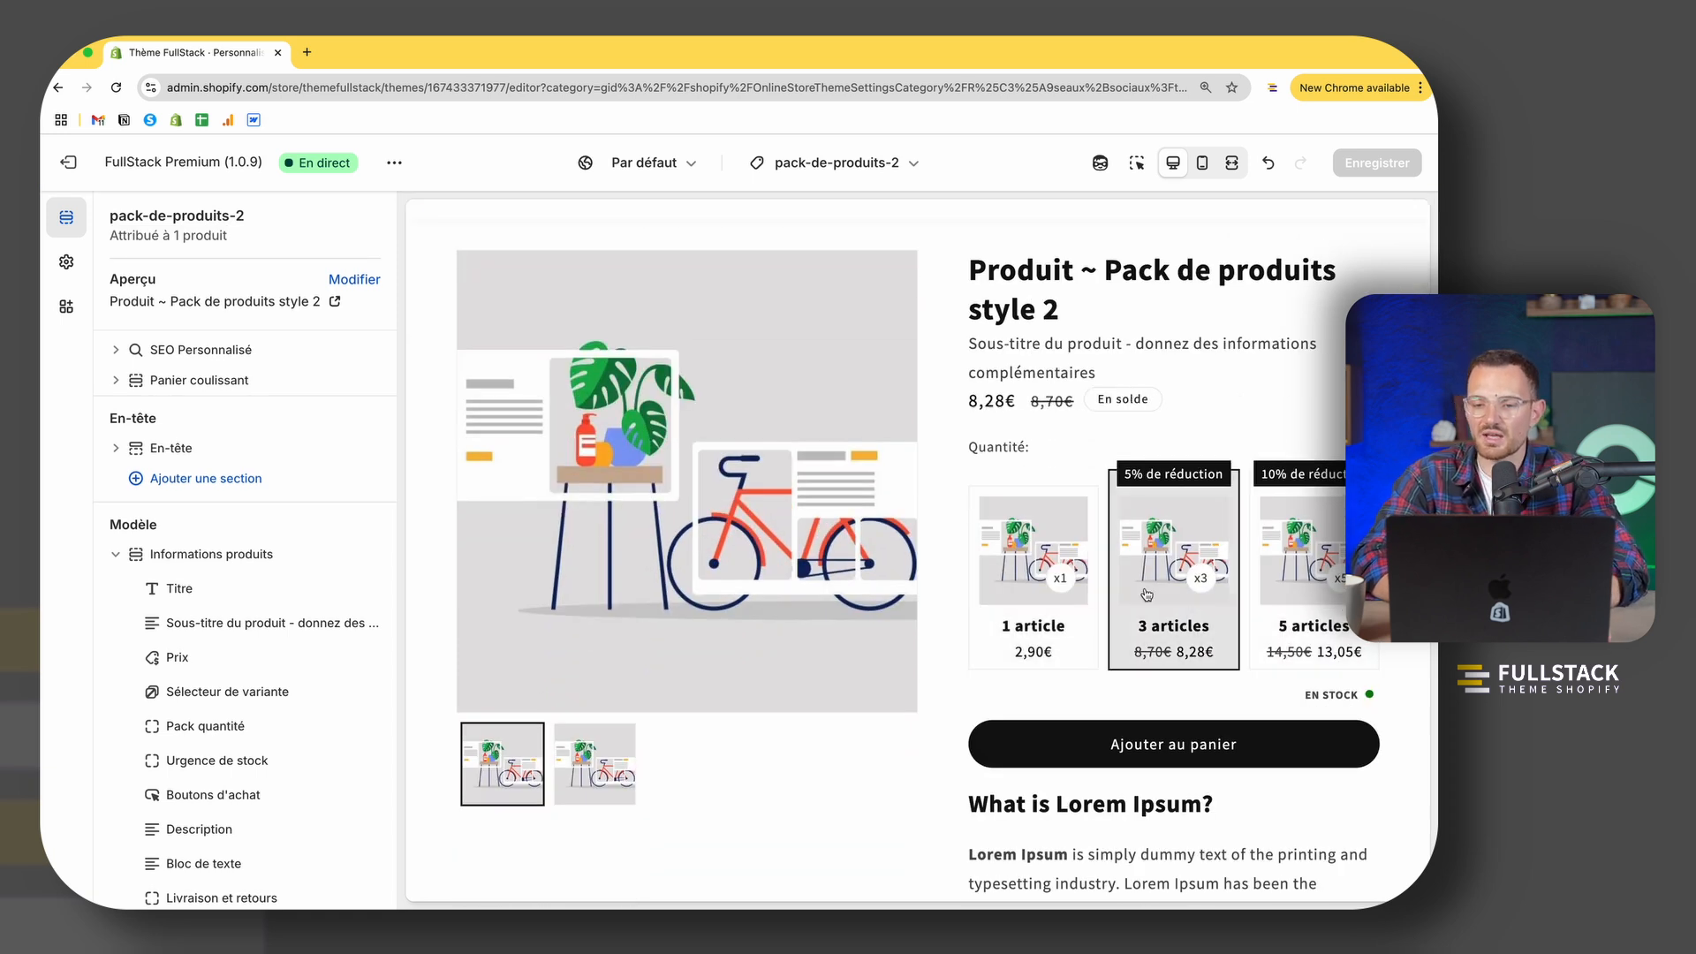
pyautogui.click(1064, 593)
pyautogui.scroll(-1, 1063, 593)
pyautogui.scroll(-5, 1064, 594)
pyautogui.scroll(5, 1148, 618)
# Step: Add 1 article to the cart, review the Badge personnalisé offer in the cart drawer, and close the drawer
pyautogui.click(1270, 847)
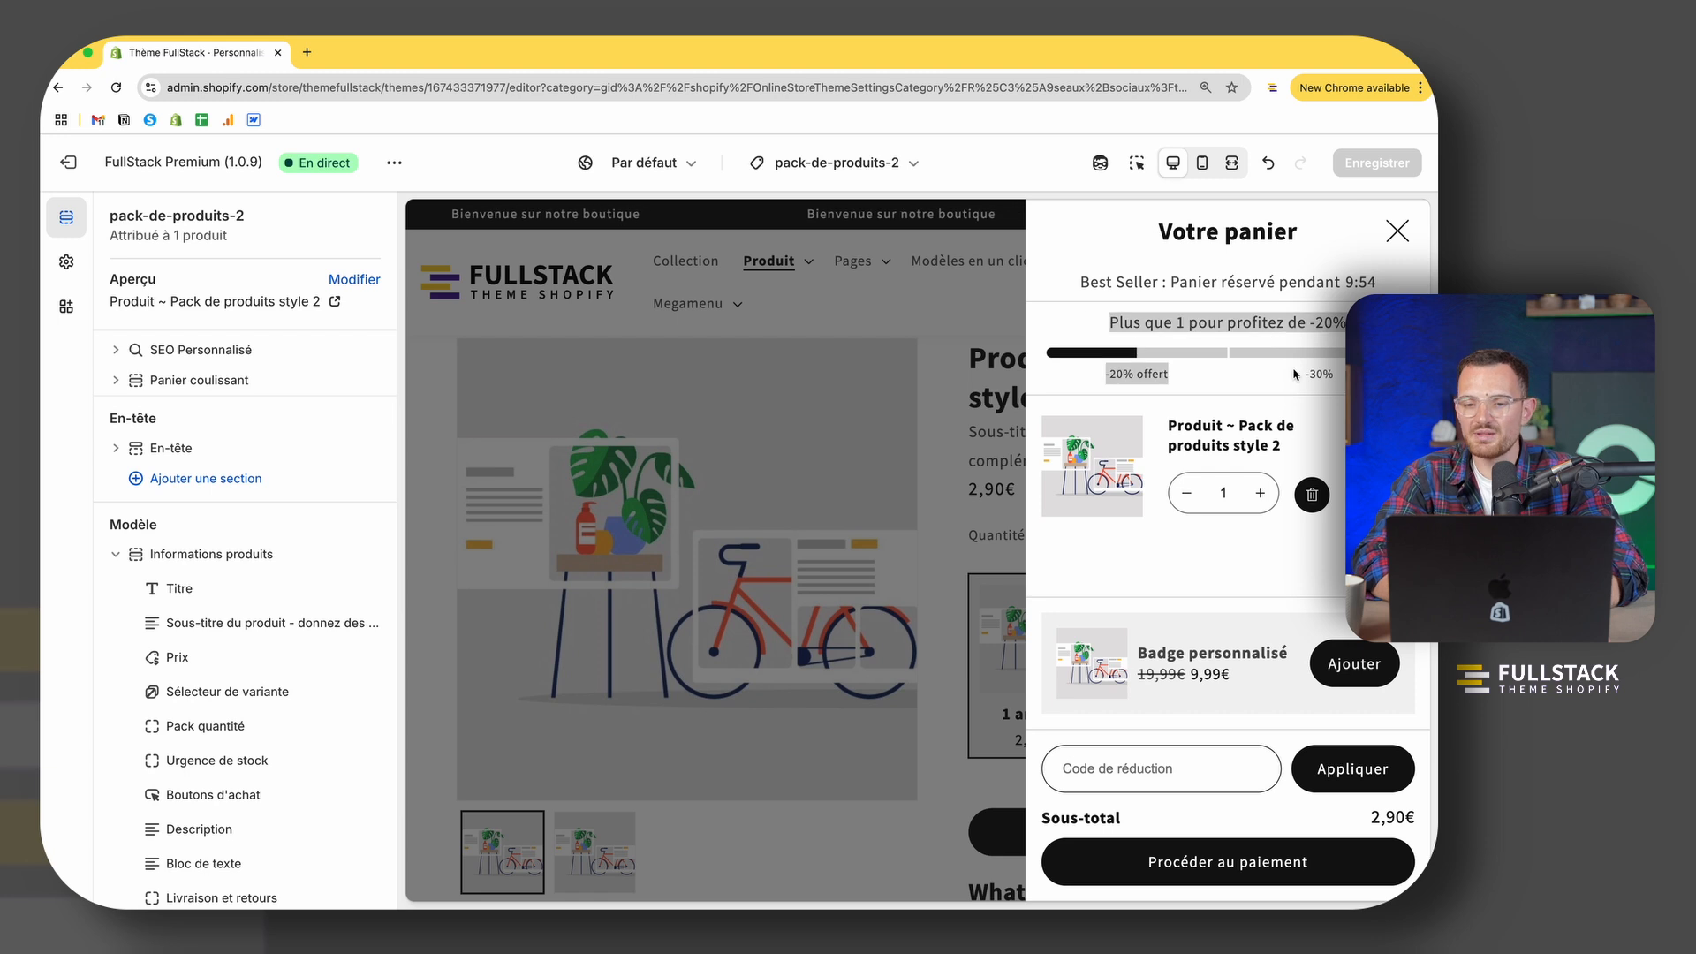
pyautogui.moveTo(1209, 643); pyautogui.dragTo(1291, 699)
pyautogui.click(1291, 698)
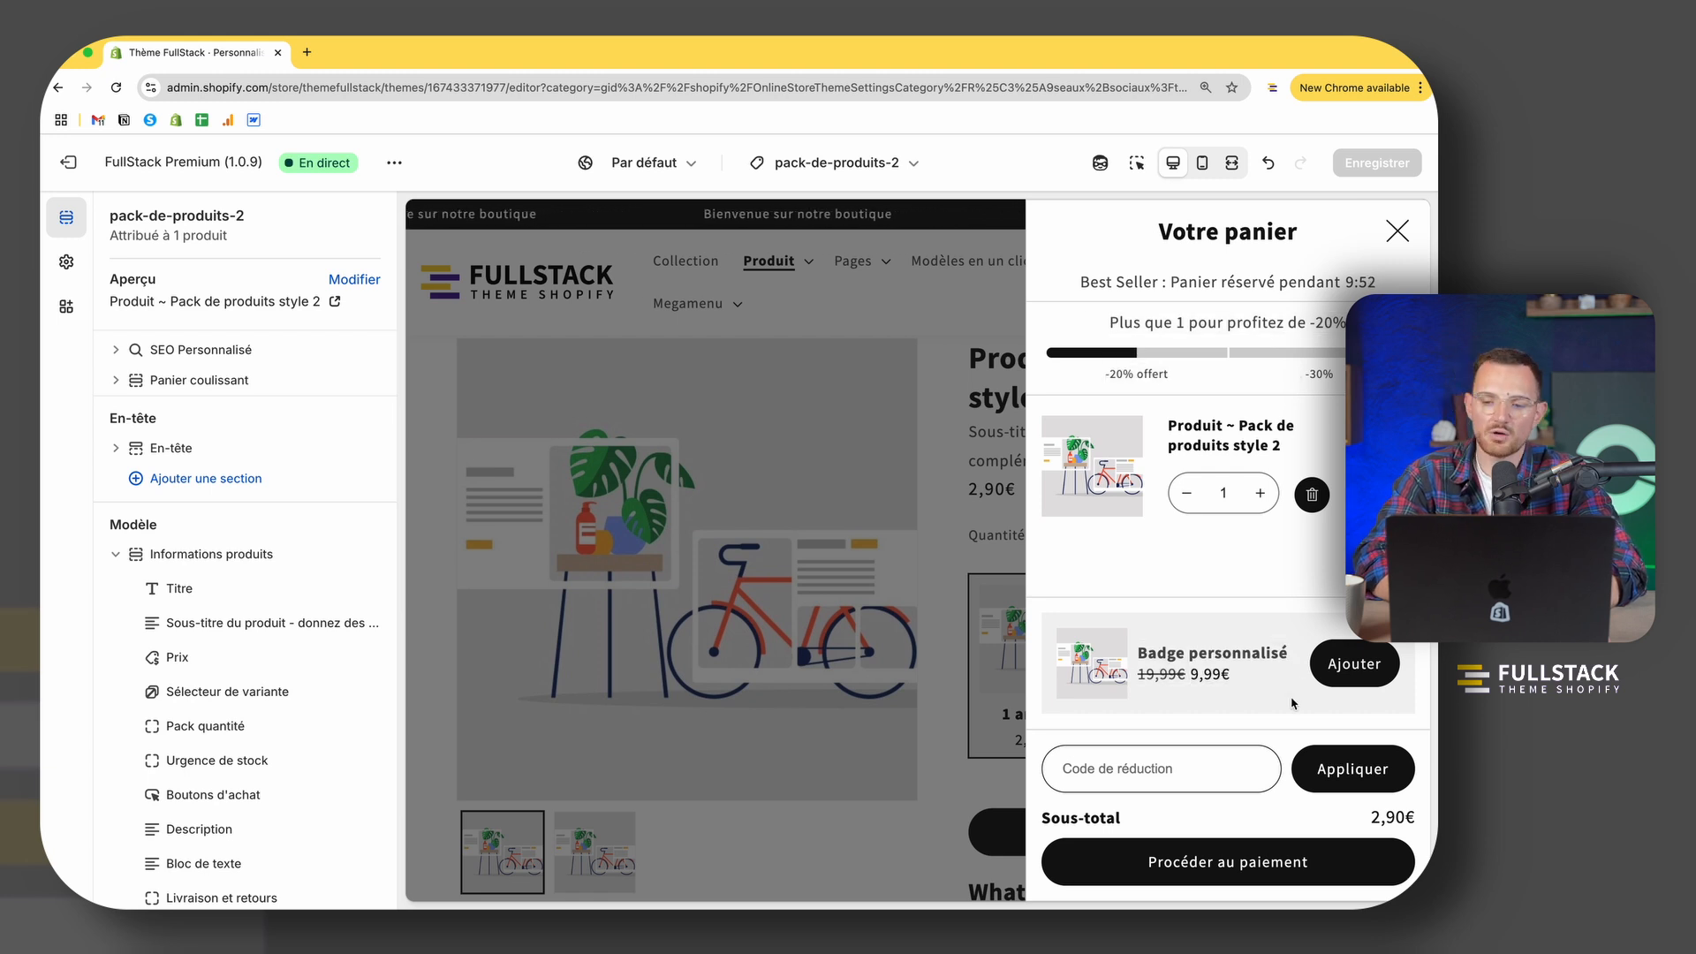
pyautogui.click(1395, 251)
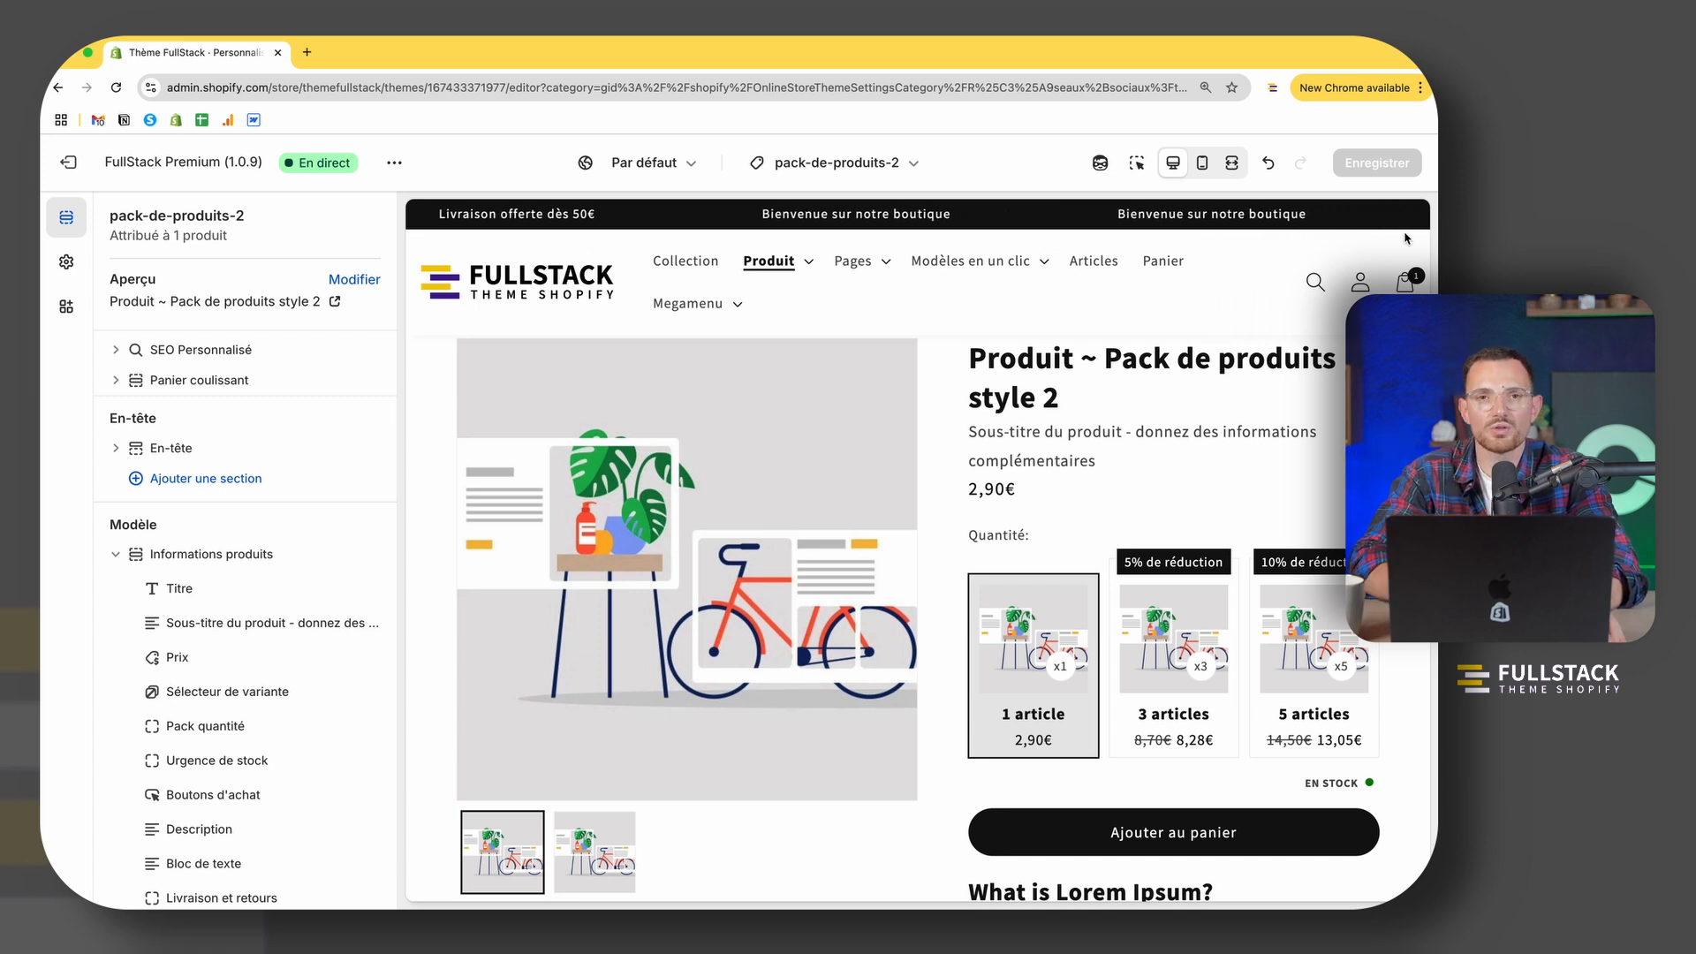
# Step: Add a Contenu personnalisé section to the product template below Recommandations de produits, searching the sections for "contenu"
pyautogui.press('super+minus')
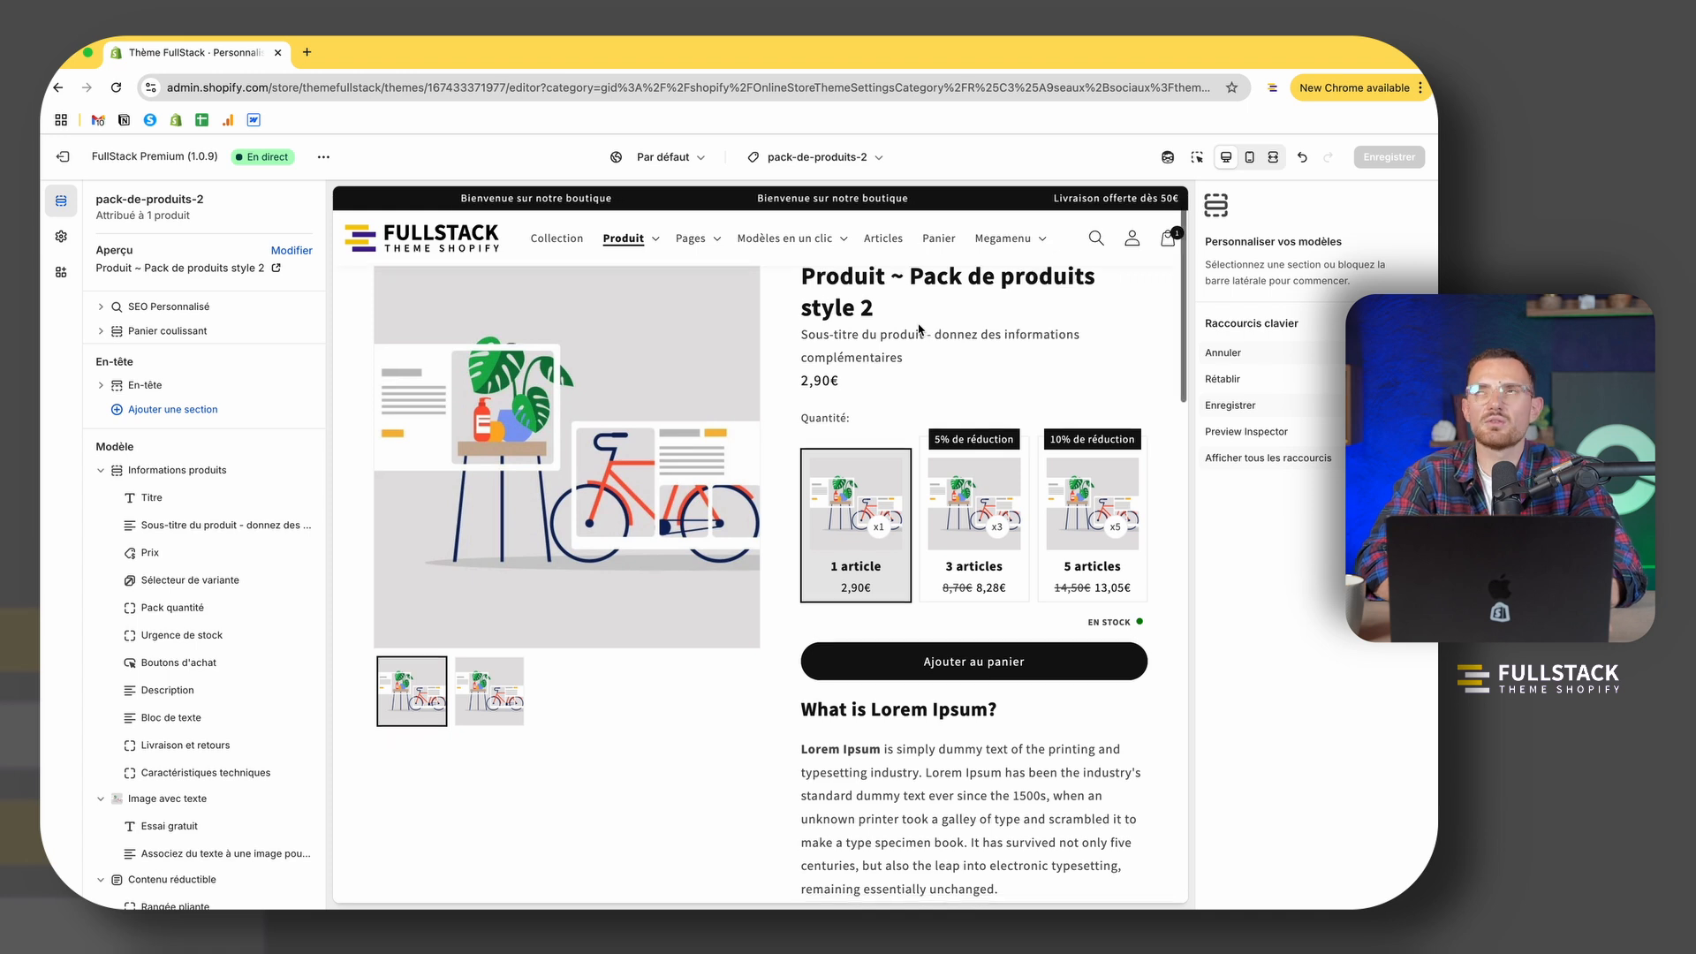
pyautogui.scroll(-15, 777, 865)
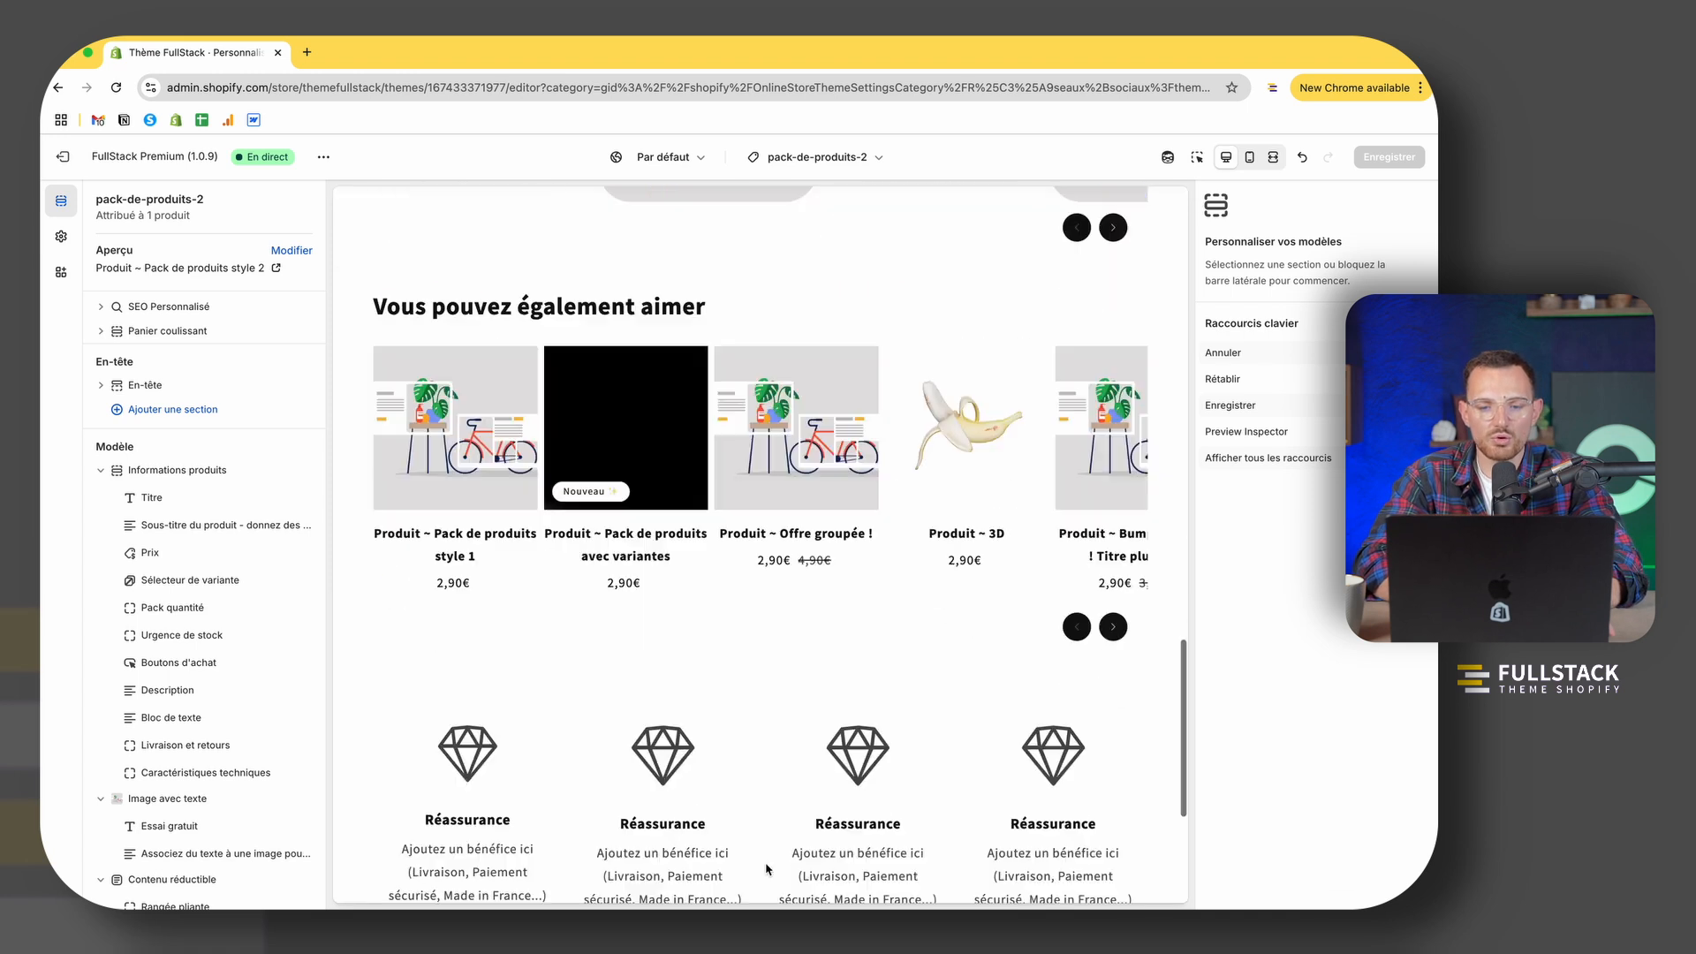
pyautogui.scroll(-4, 766, 869)
pyautogui.scroll(-6, 225, 826)
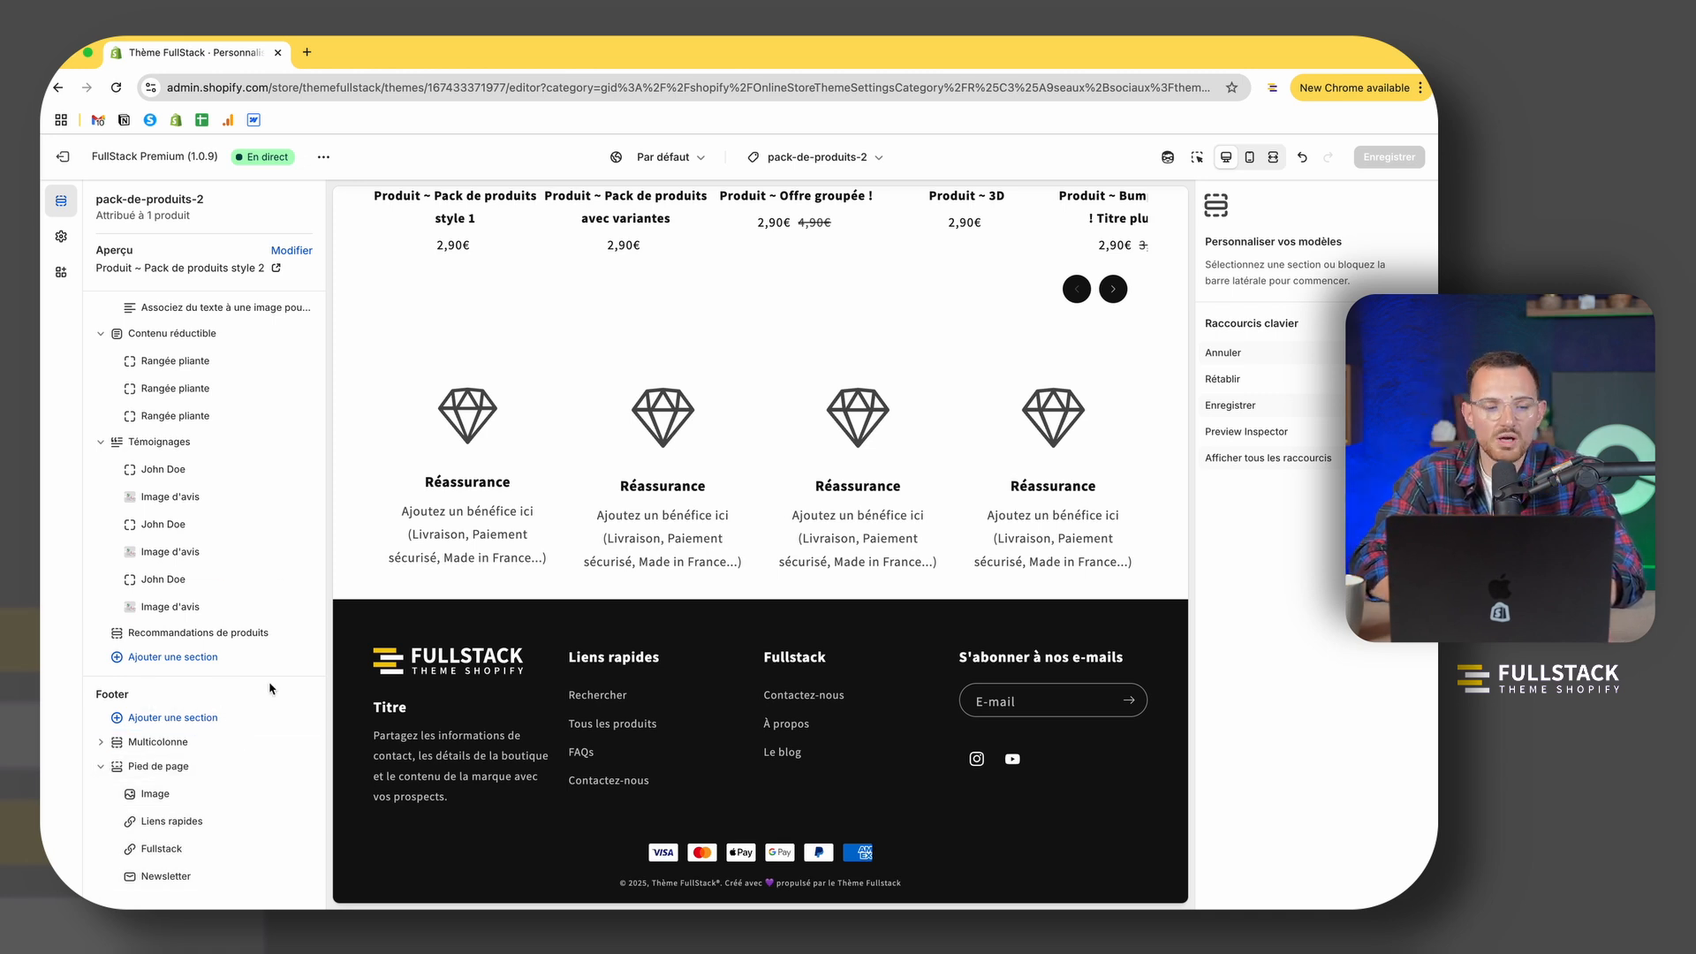
pyautogui.click(188, 661)
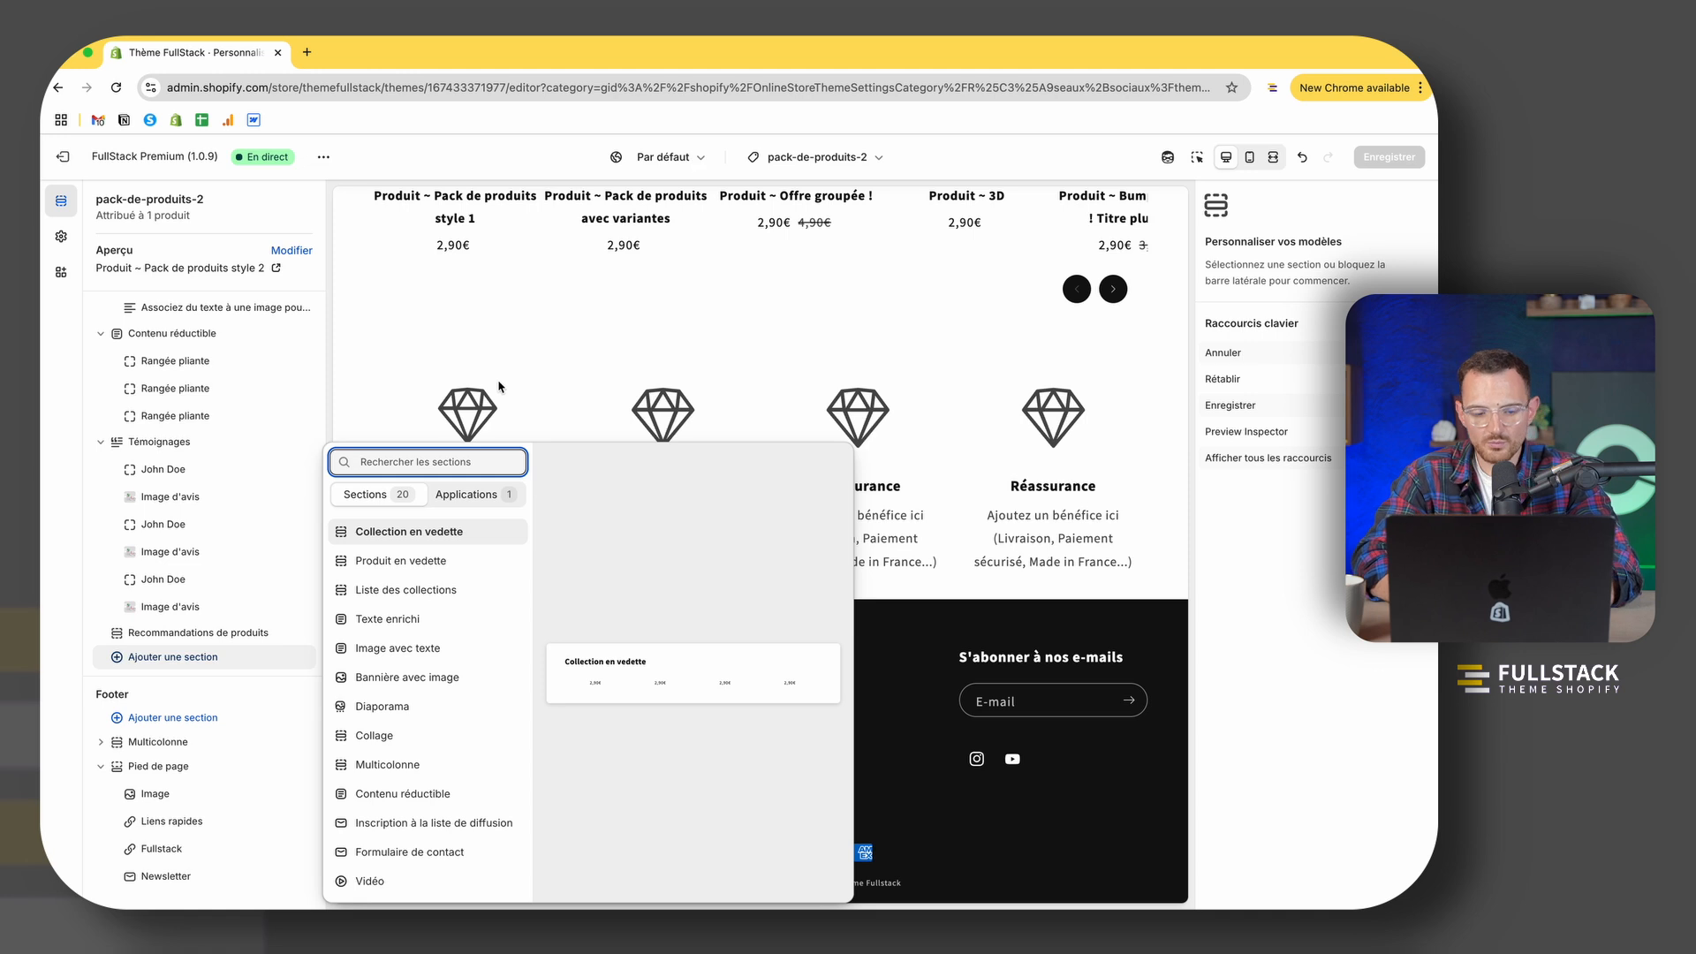
pyautogui.write('contenu')
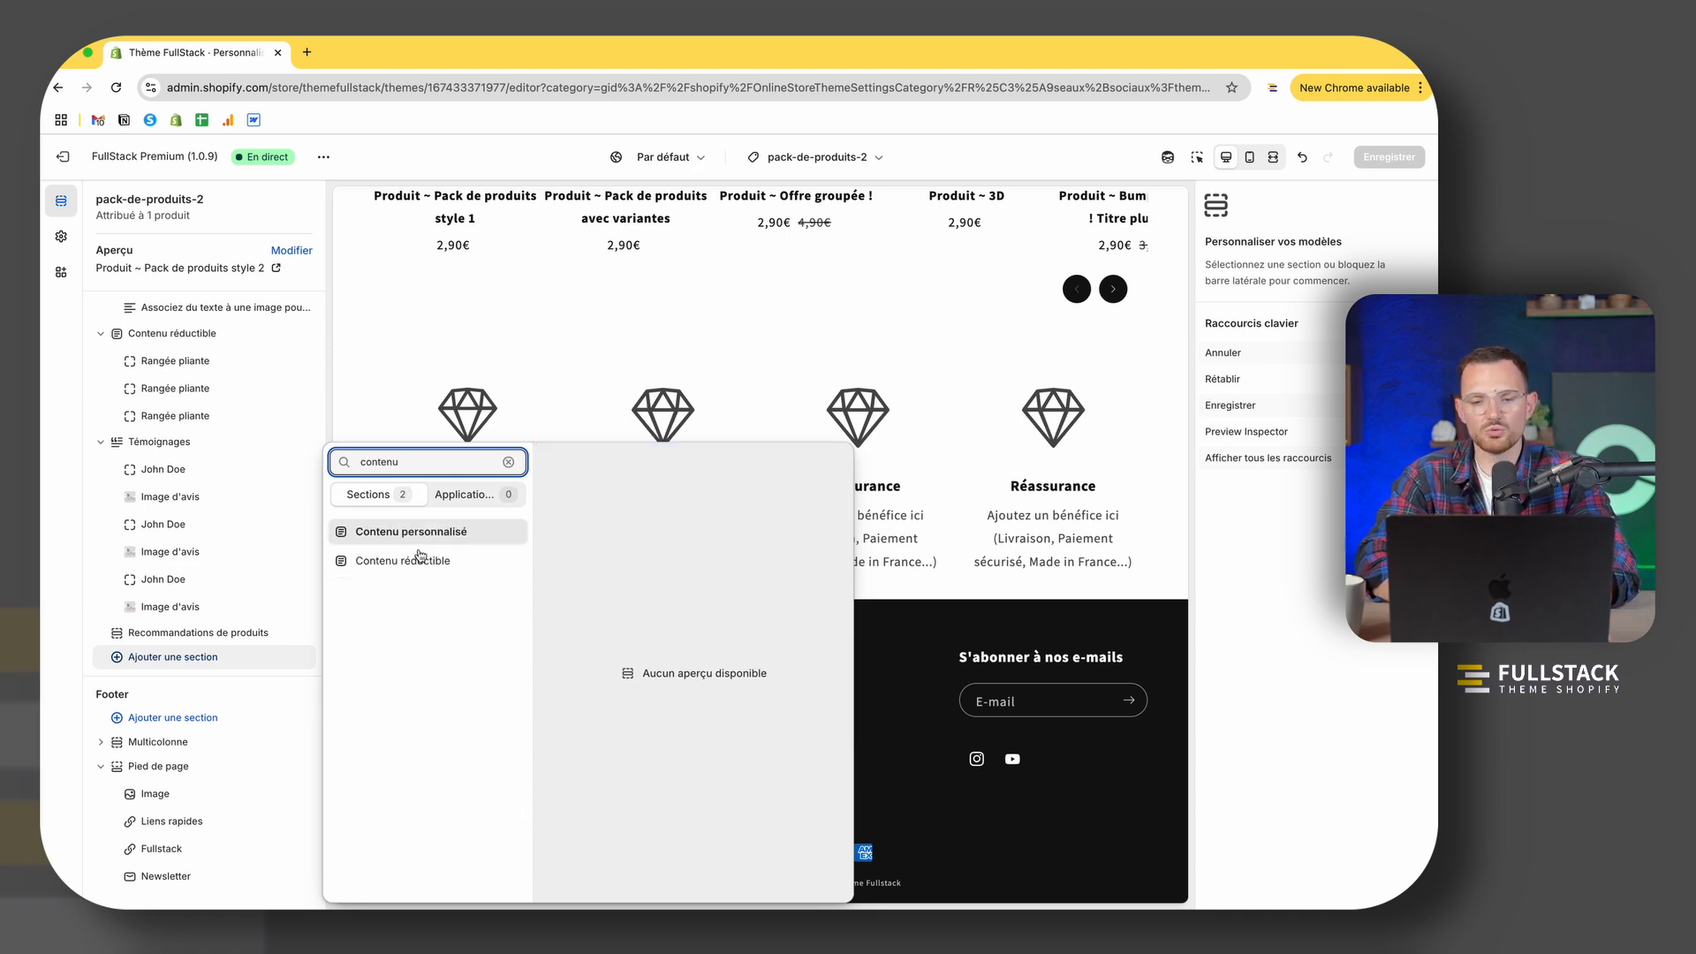
pyautogui.click(202, 659)
pyautogui.click(198, 658)
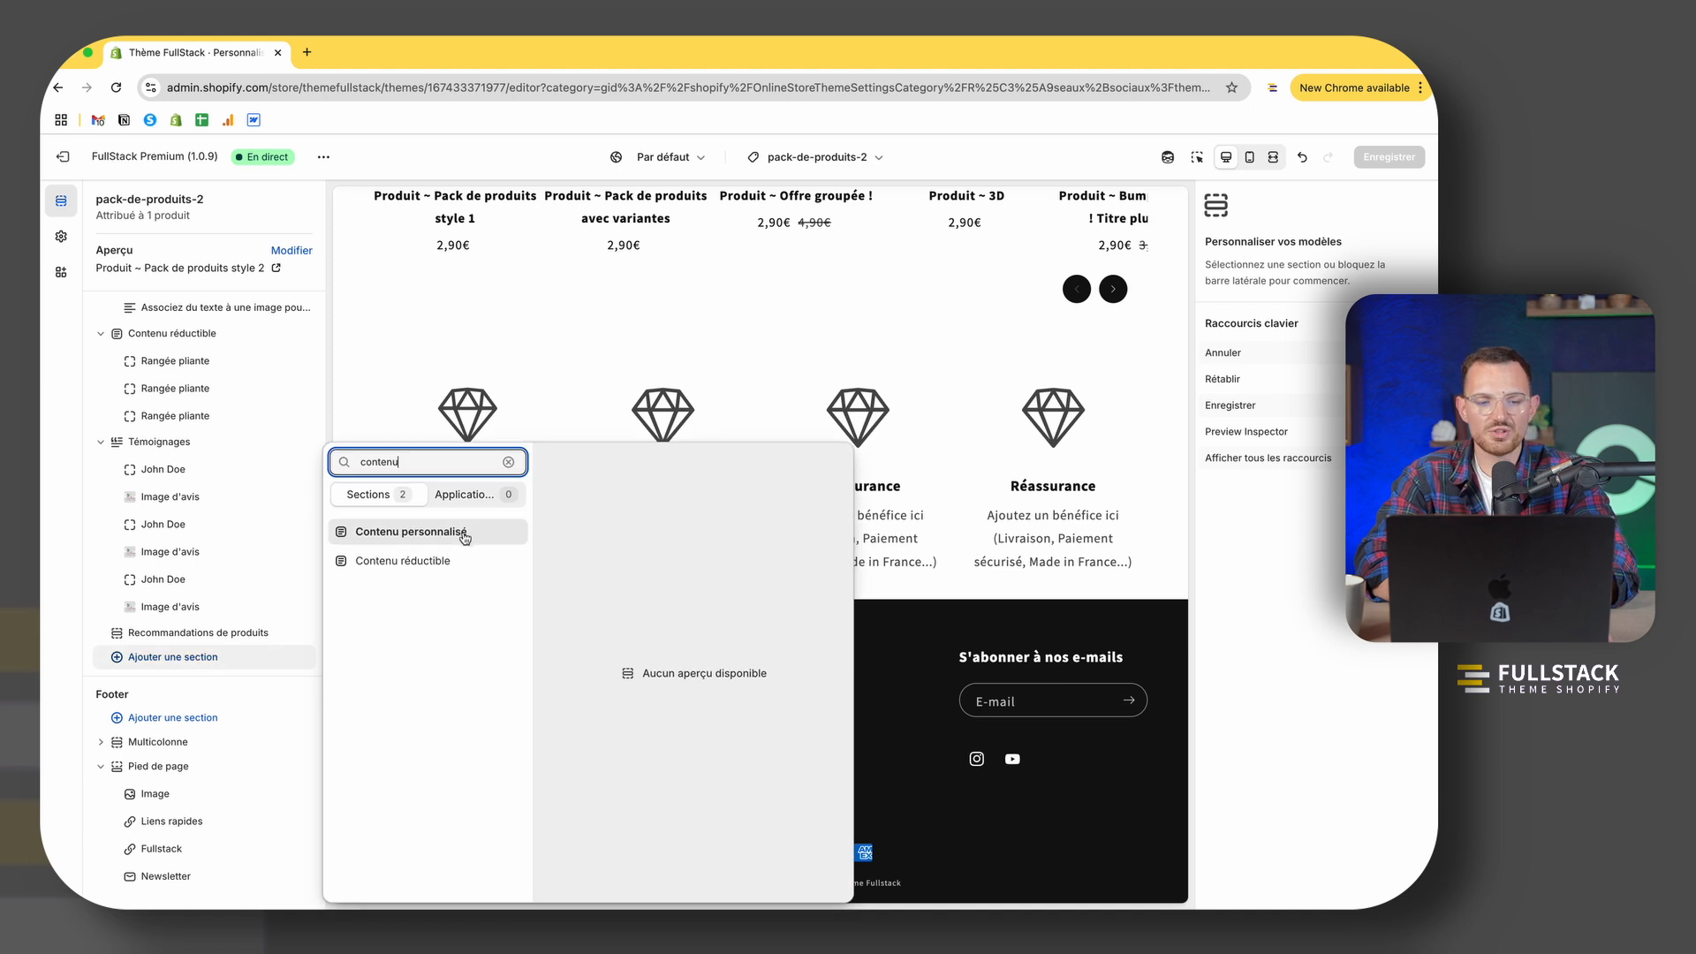
pyautogui.click(431, 537)
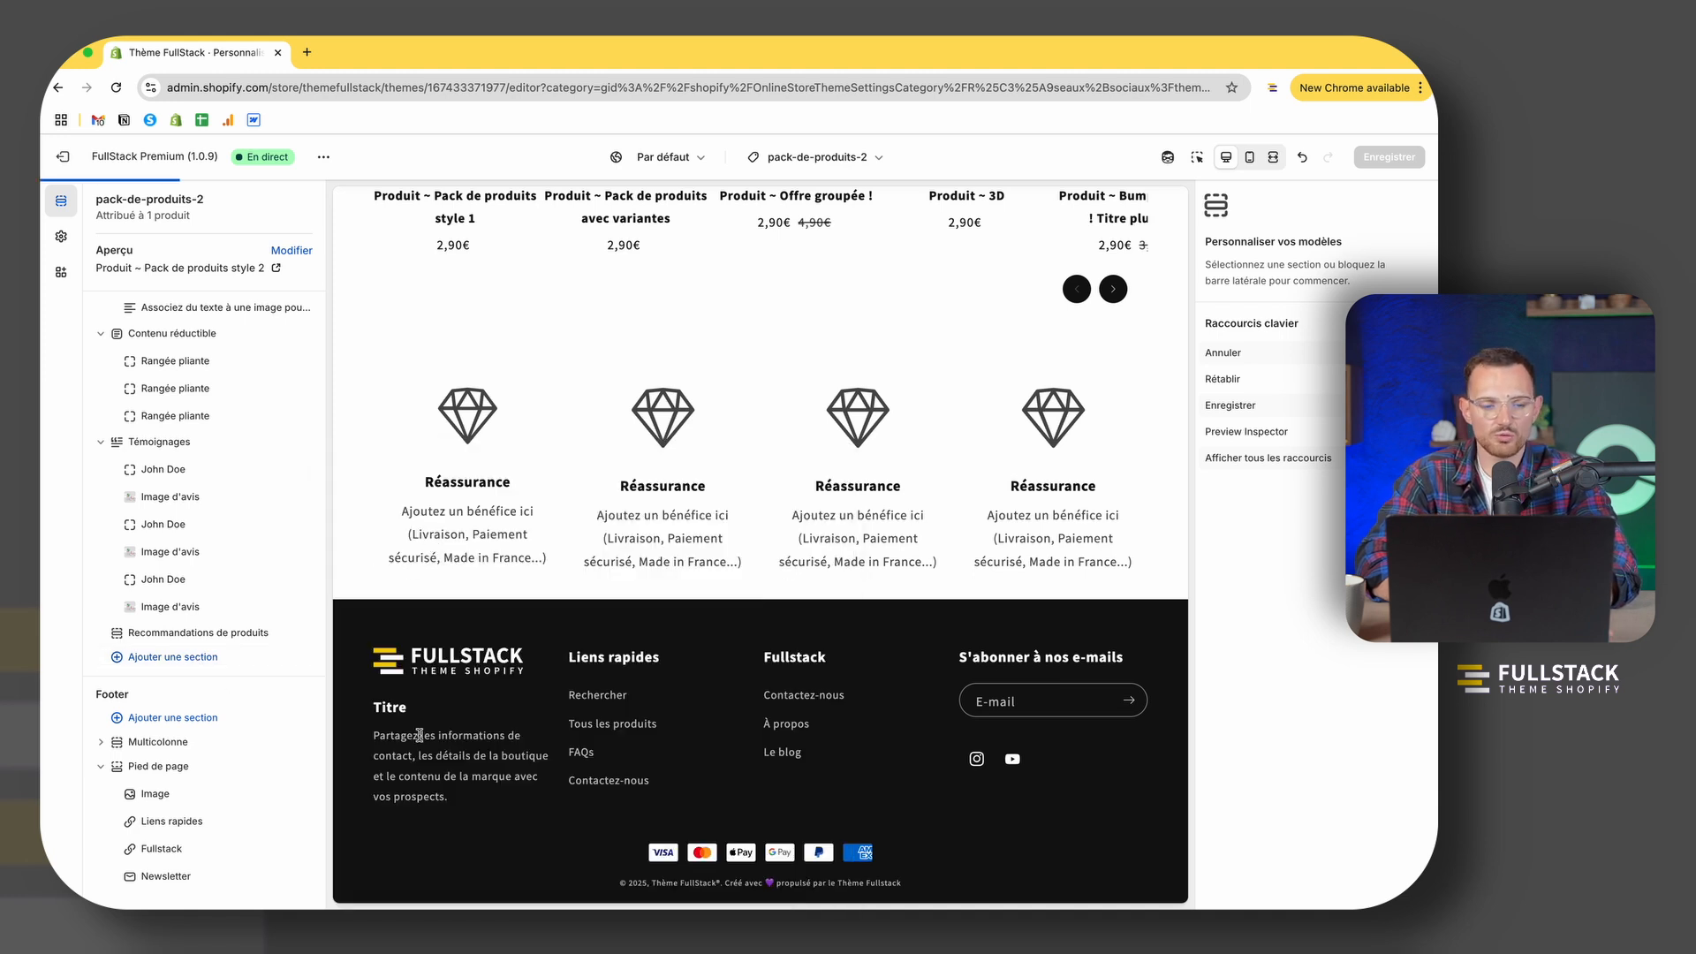
# Step: Add an Image block to the new Contenu personnalisé section
pyautogui.click(176, 633)
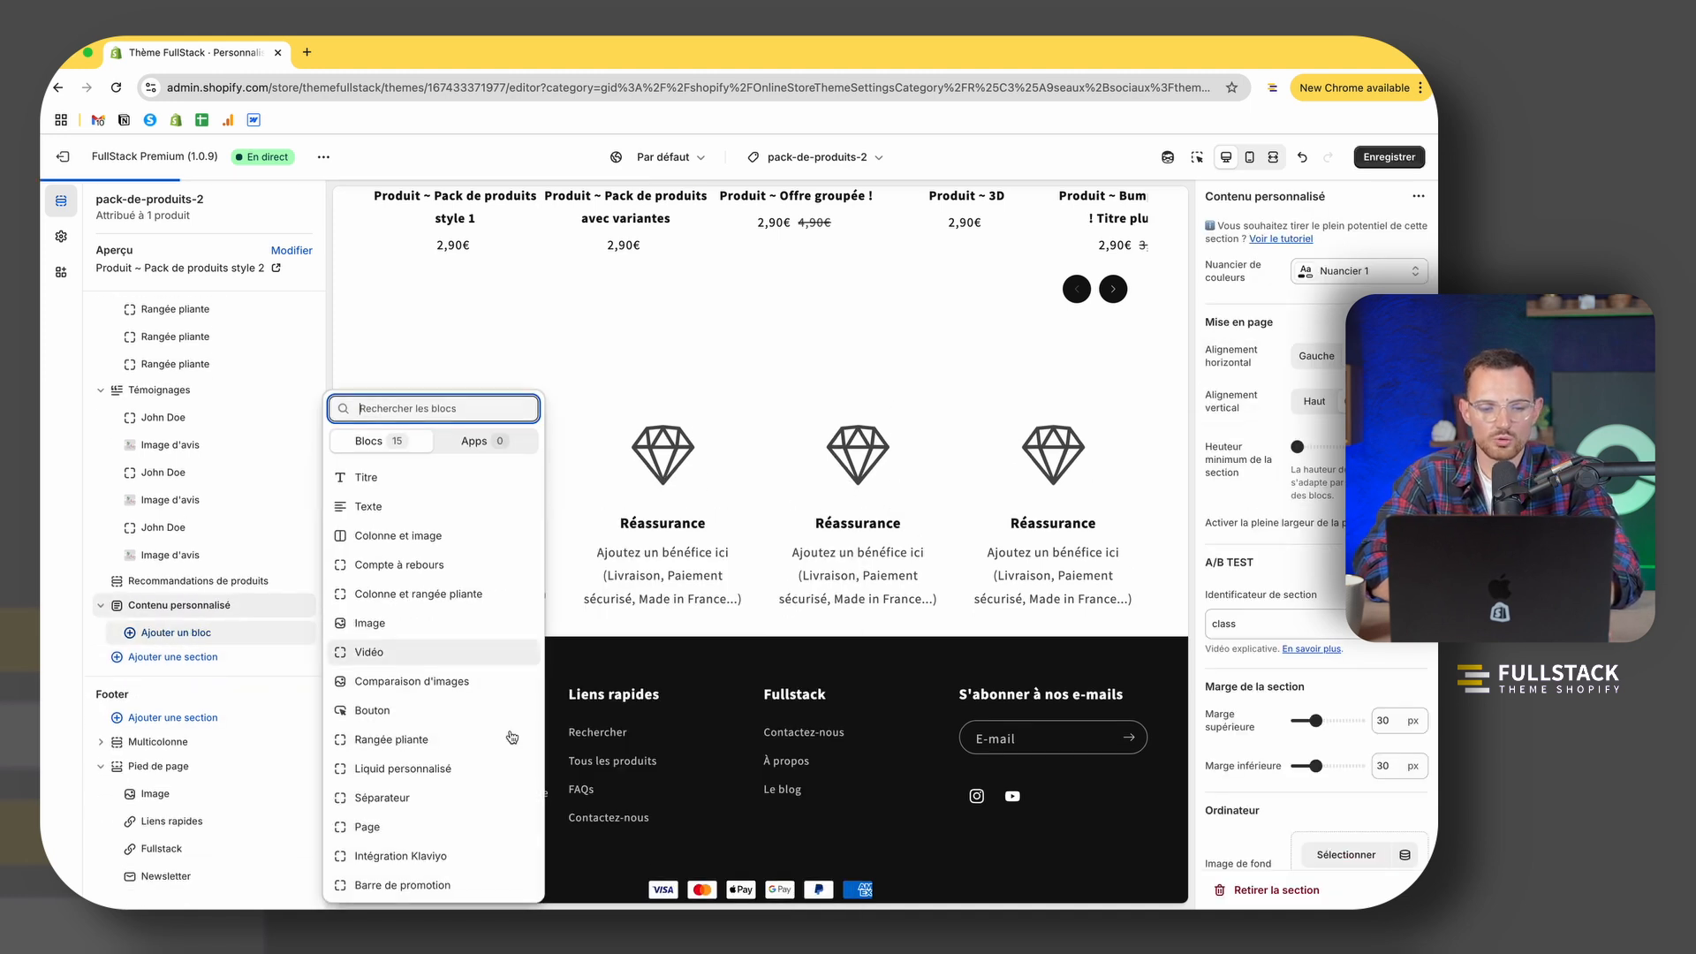
pyautogui.click(393, 624)
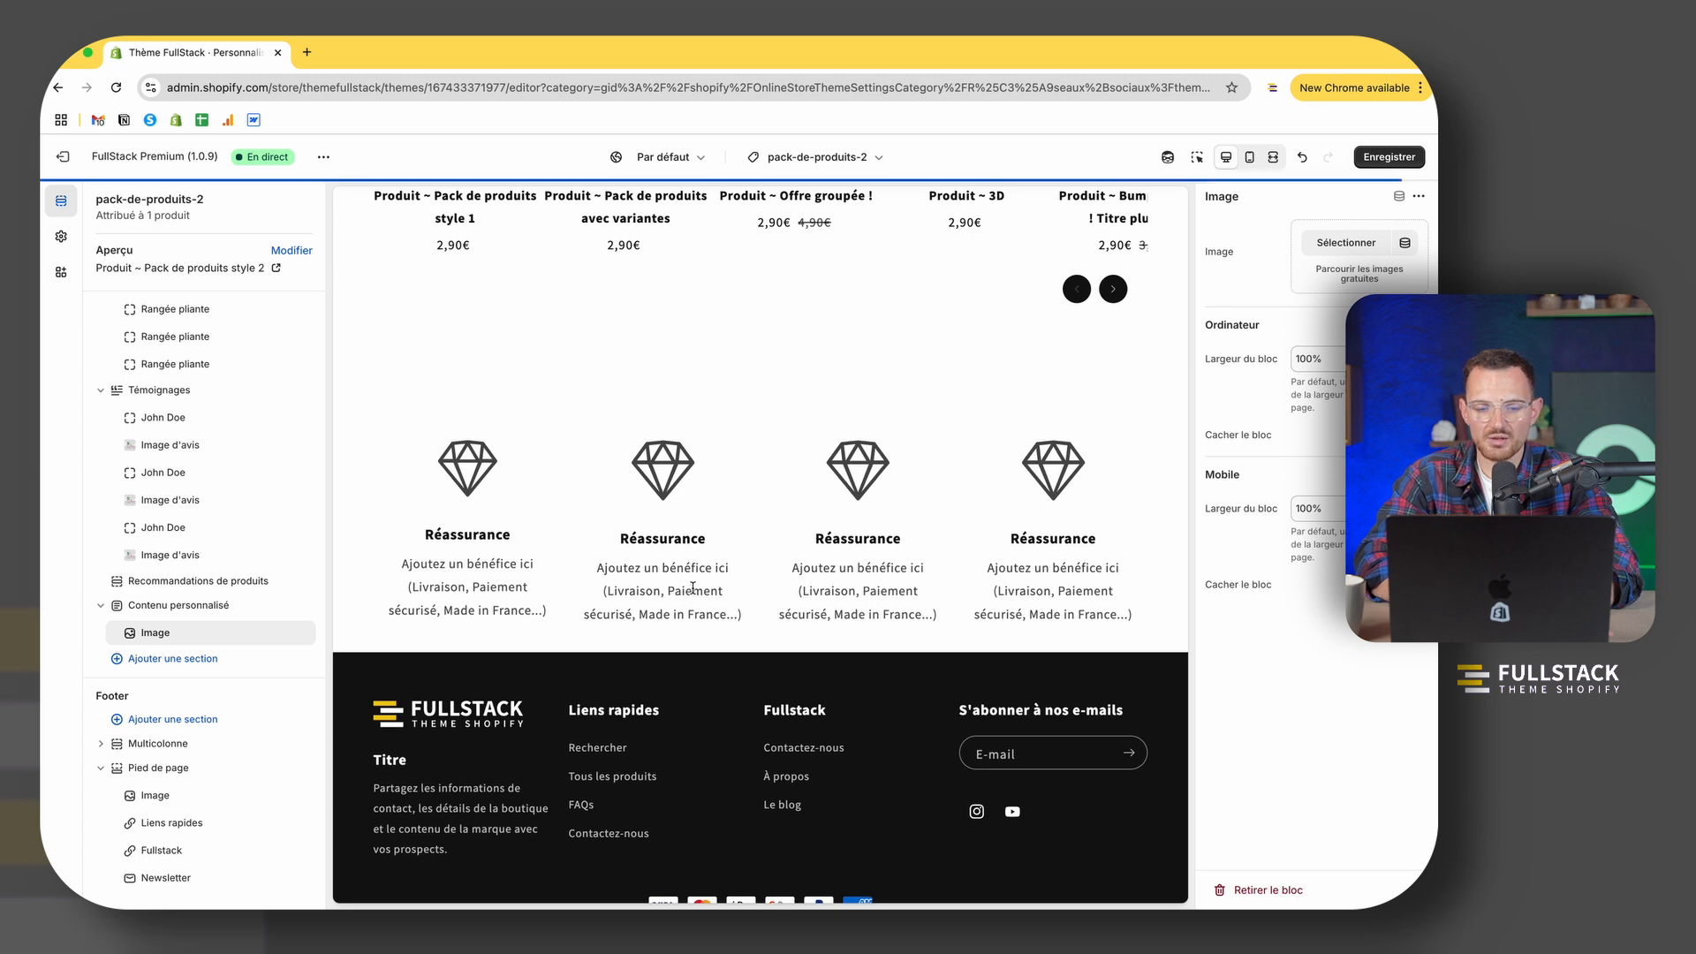
pyautogui.scroll(1, 692, 588)
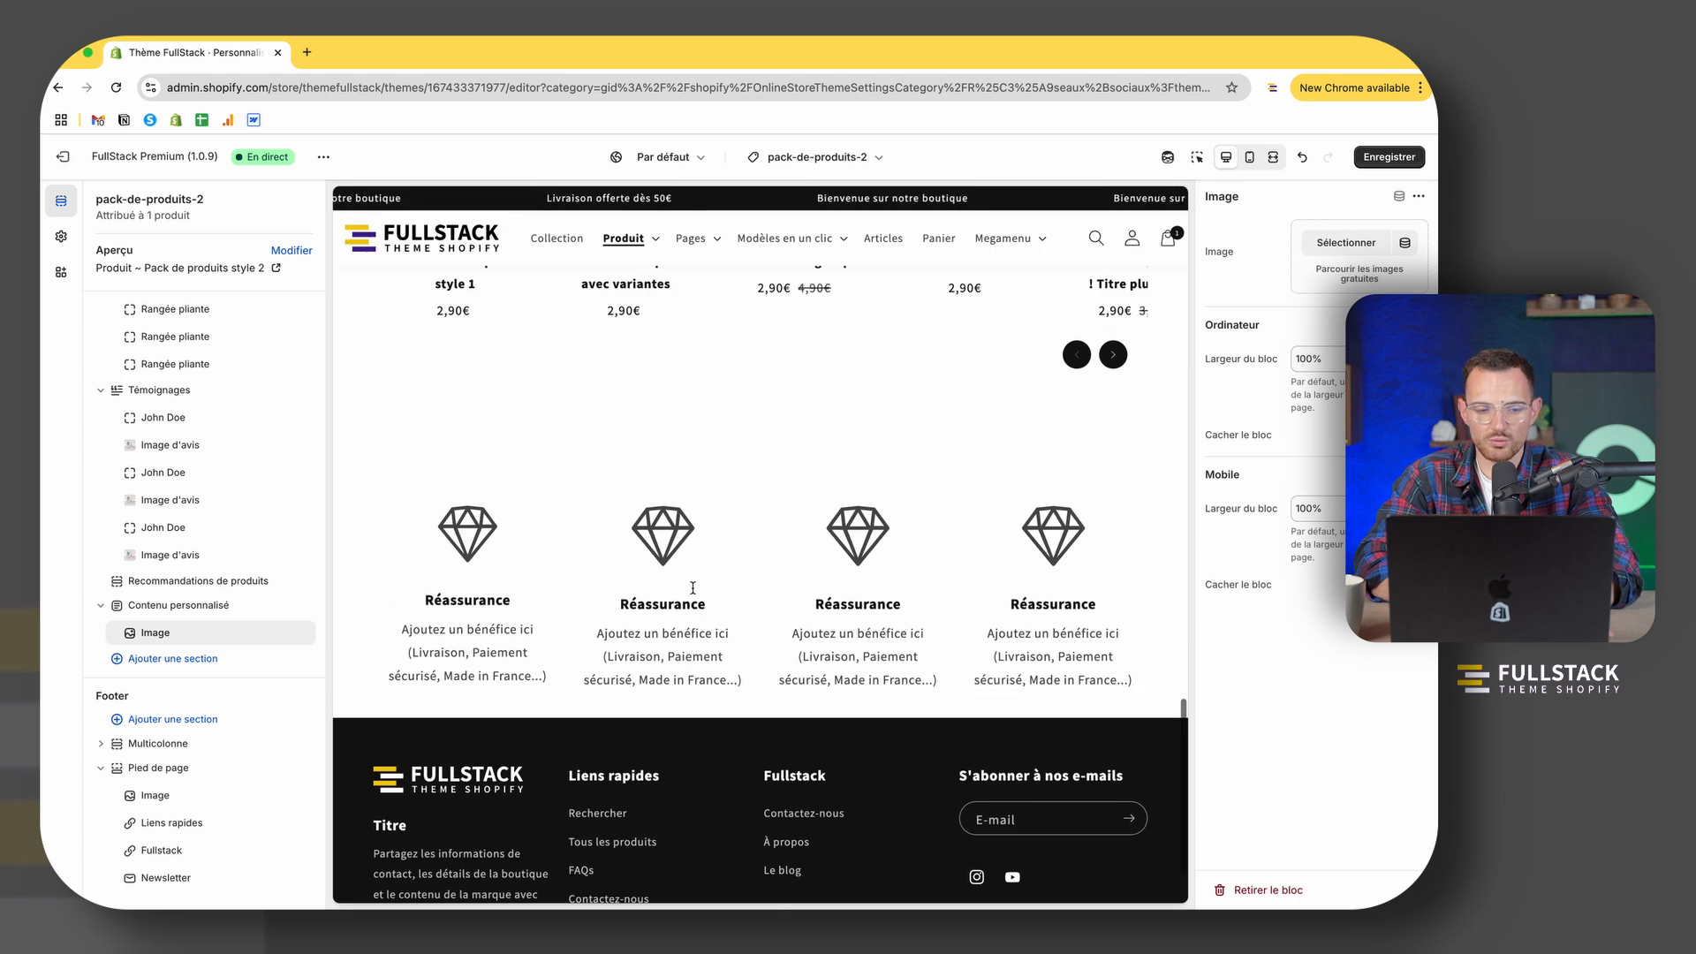
# Step: Search the free images for "insta" and "fashion", and assign the outdoor photo of a man in a dark jacket to the block
pyautogui.click(1359, 273)
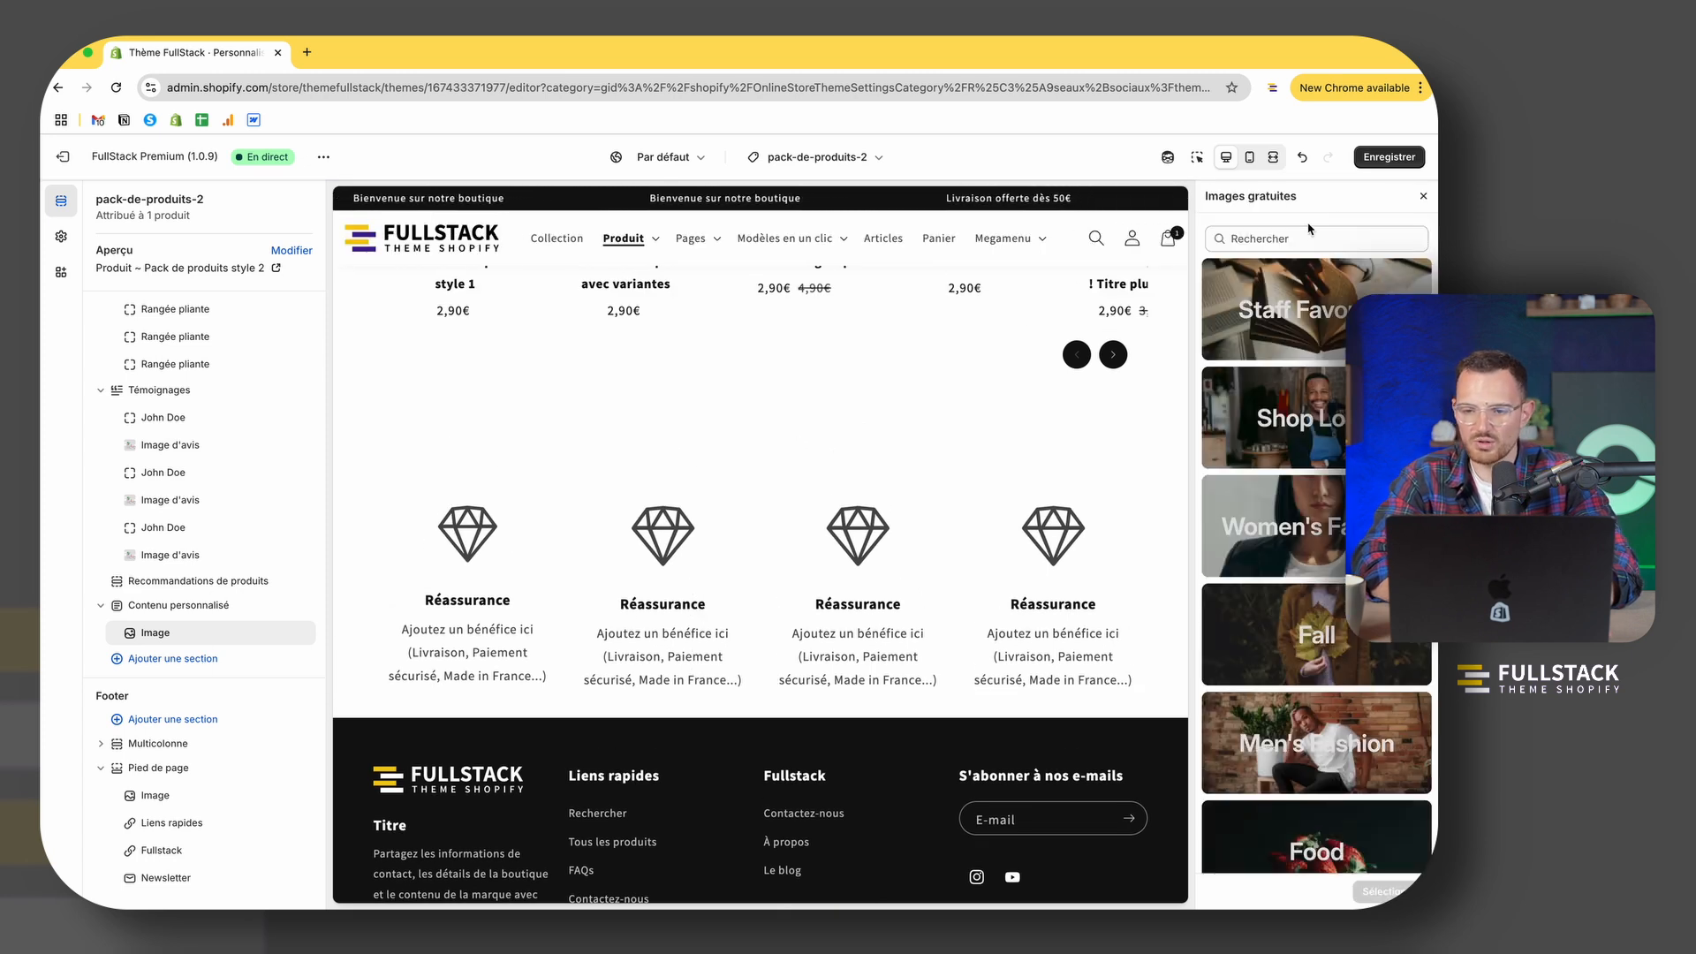
pyautogui.write('insta')
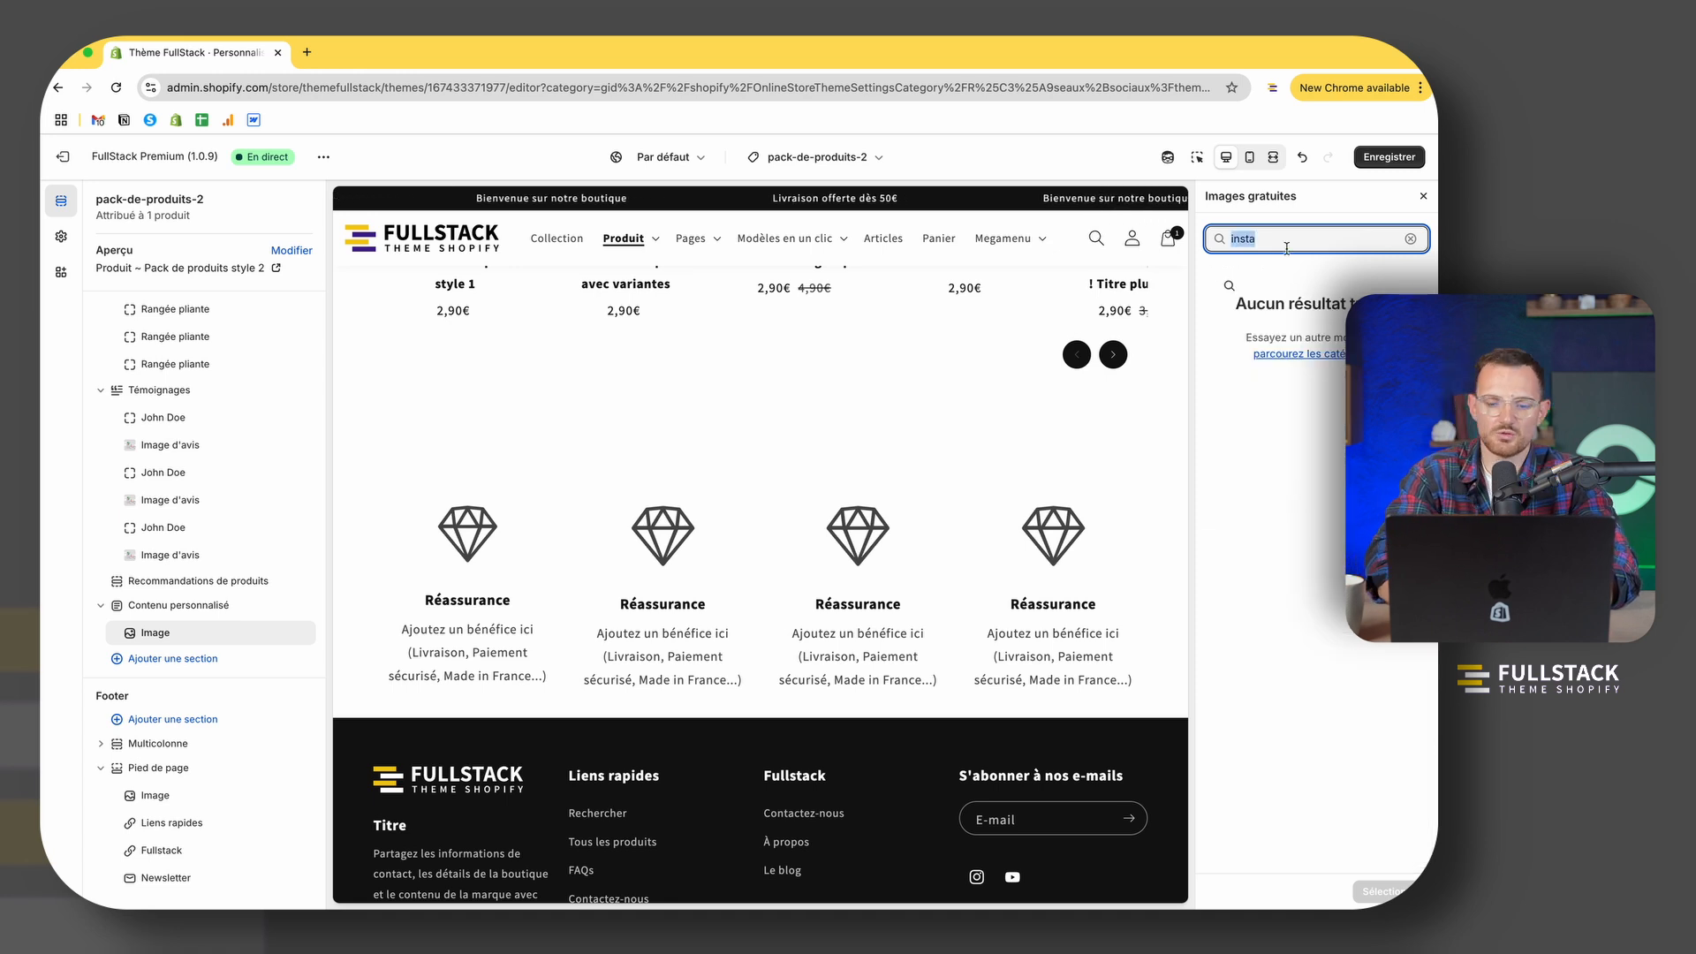
pyautogui.write('fashin')
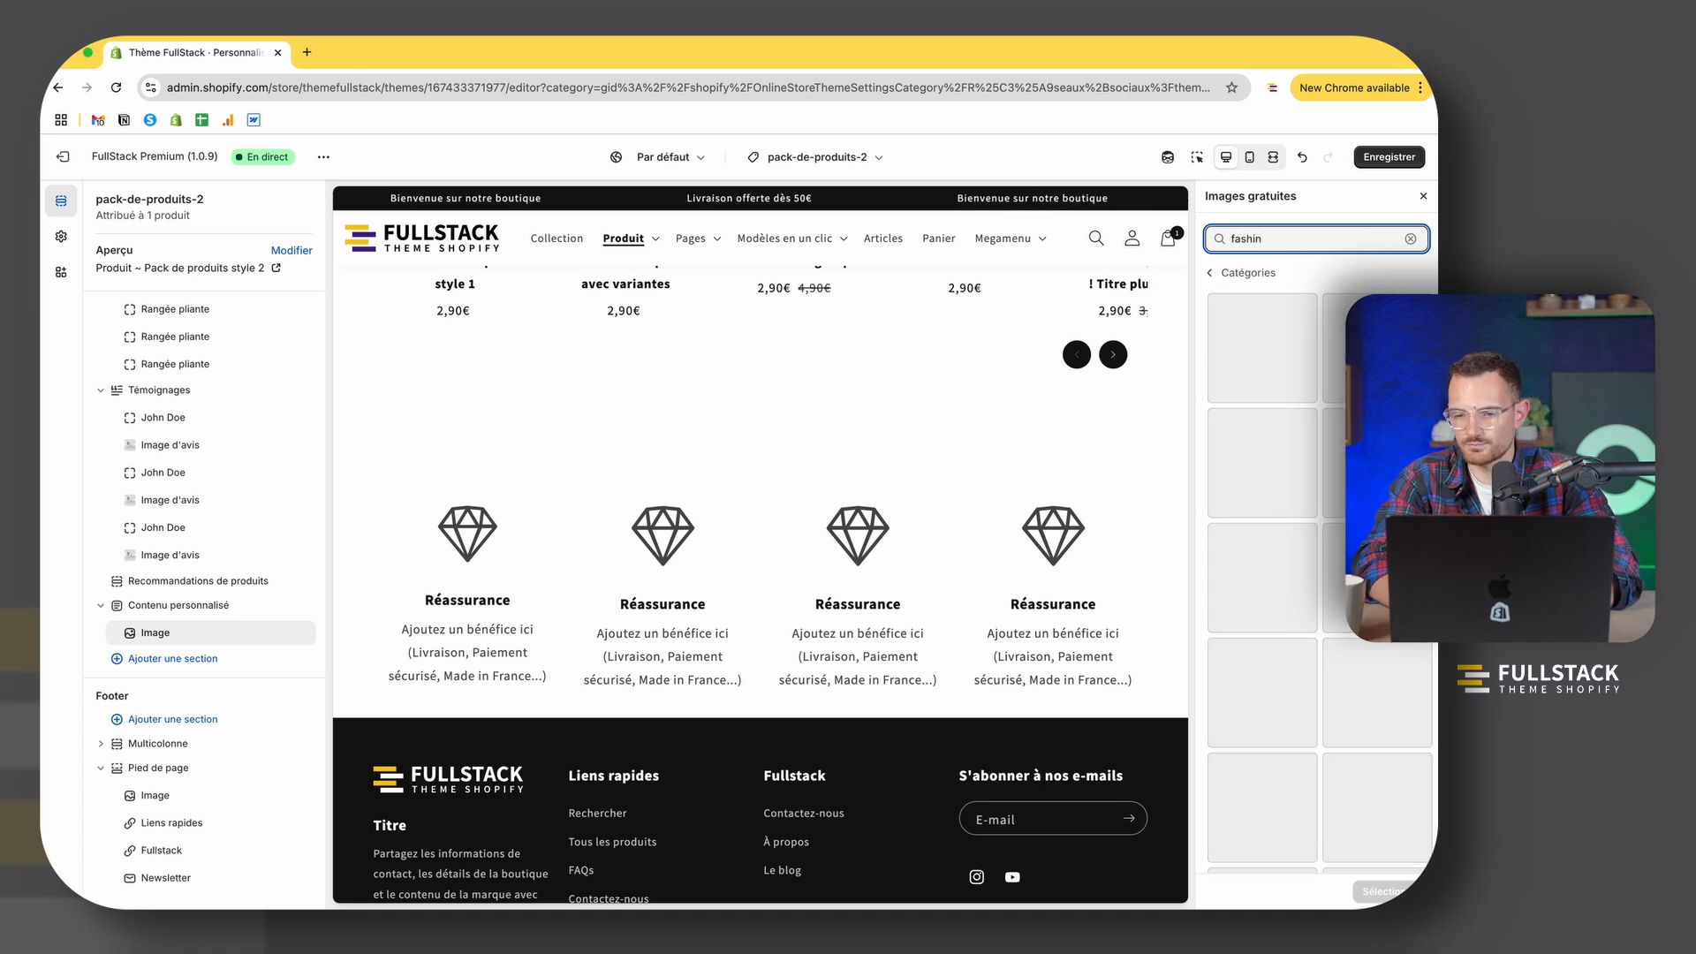
pyautogui.press('BackSpace')
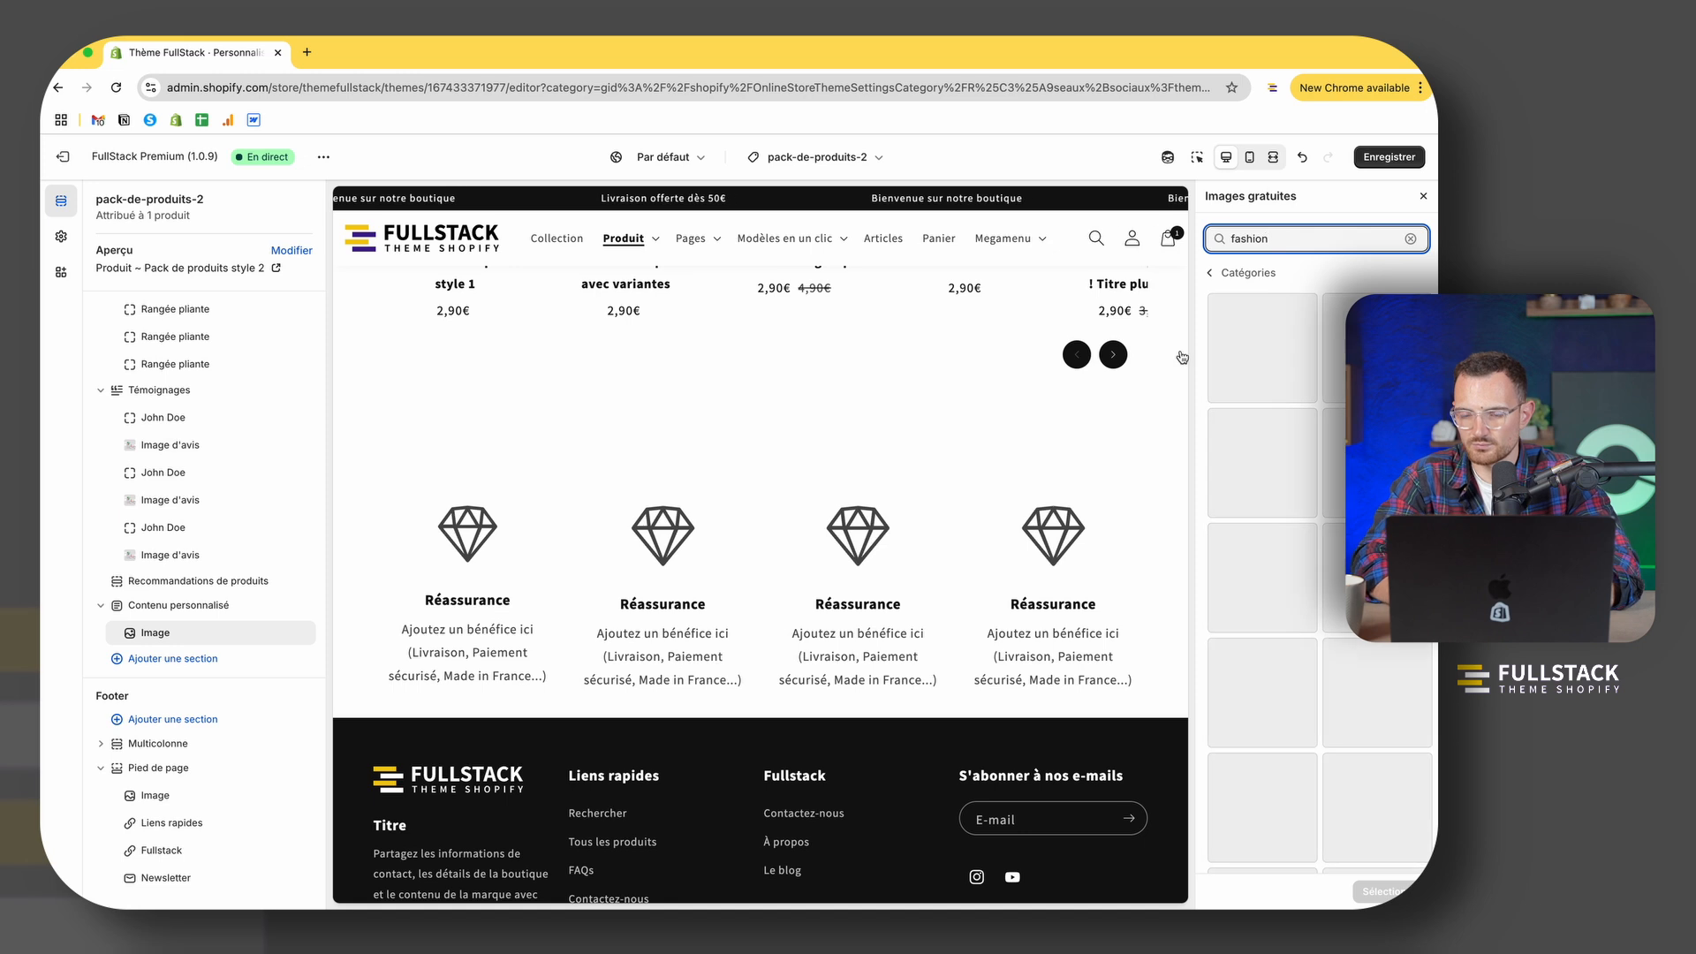
pyautogui.click(1383, 842)
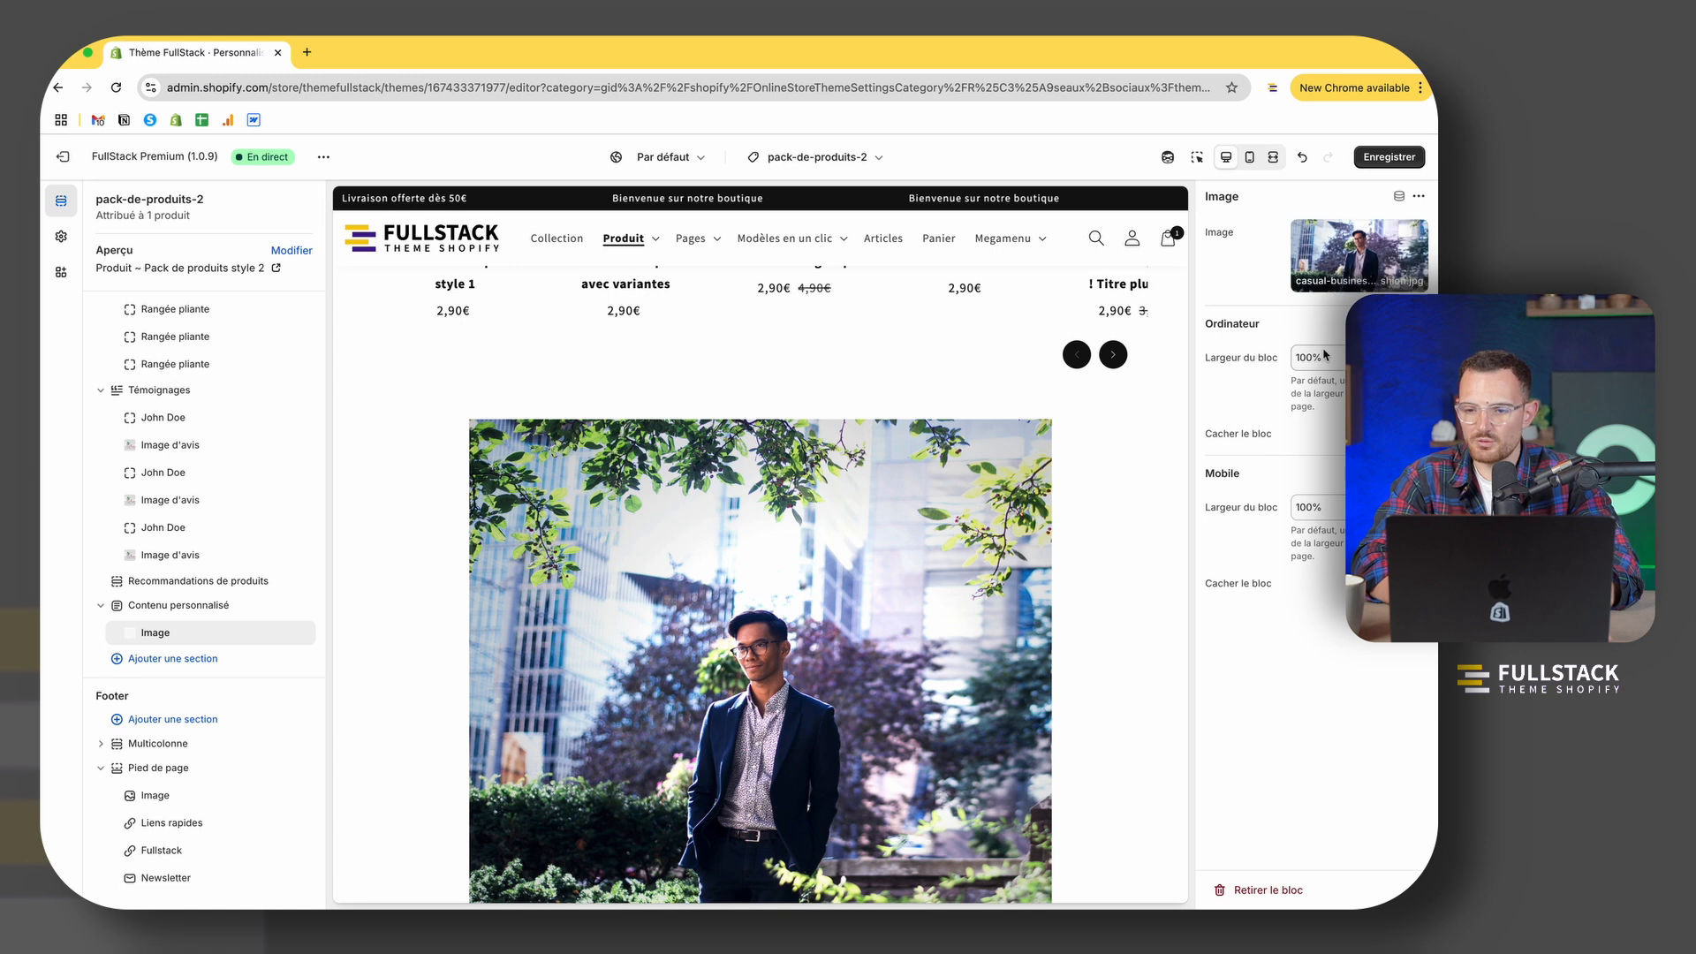
# Step: Set the image block's desktop (Ordinateur) width to 25%
pyautogui.click(1324, 357)
pyautogui.click(1314, 447)
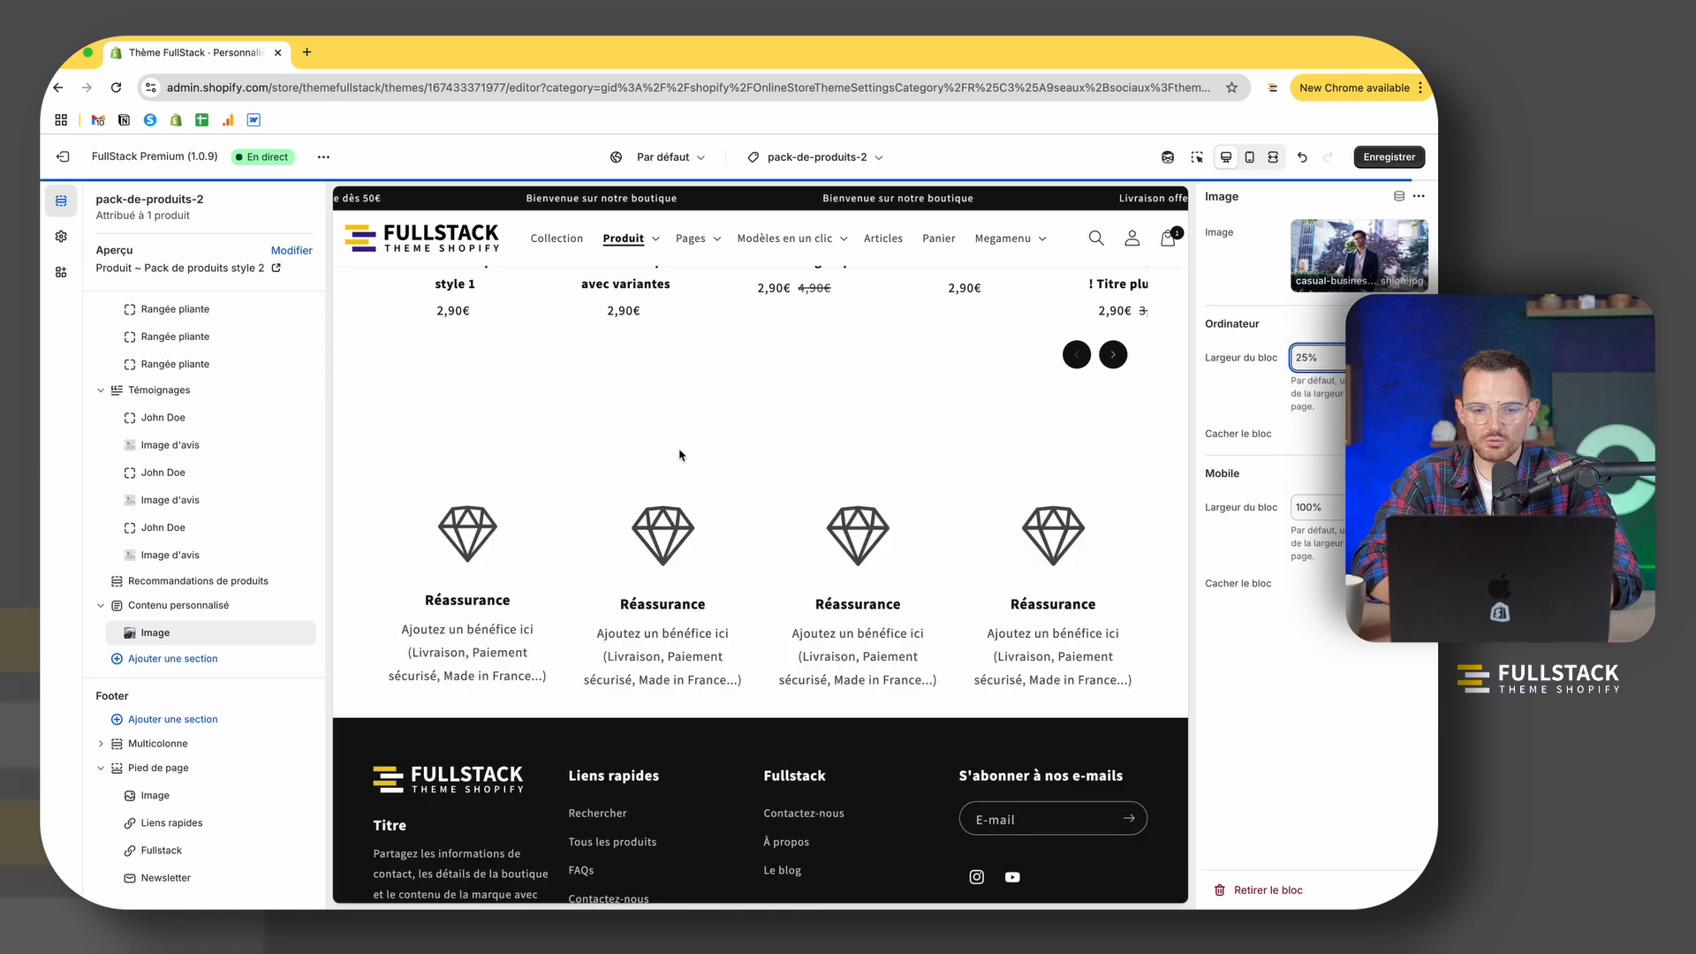
pyautogui.scroll(2, 684, 460)
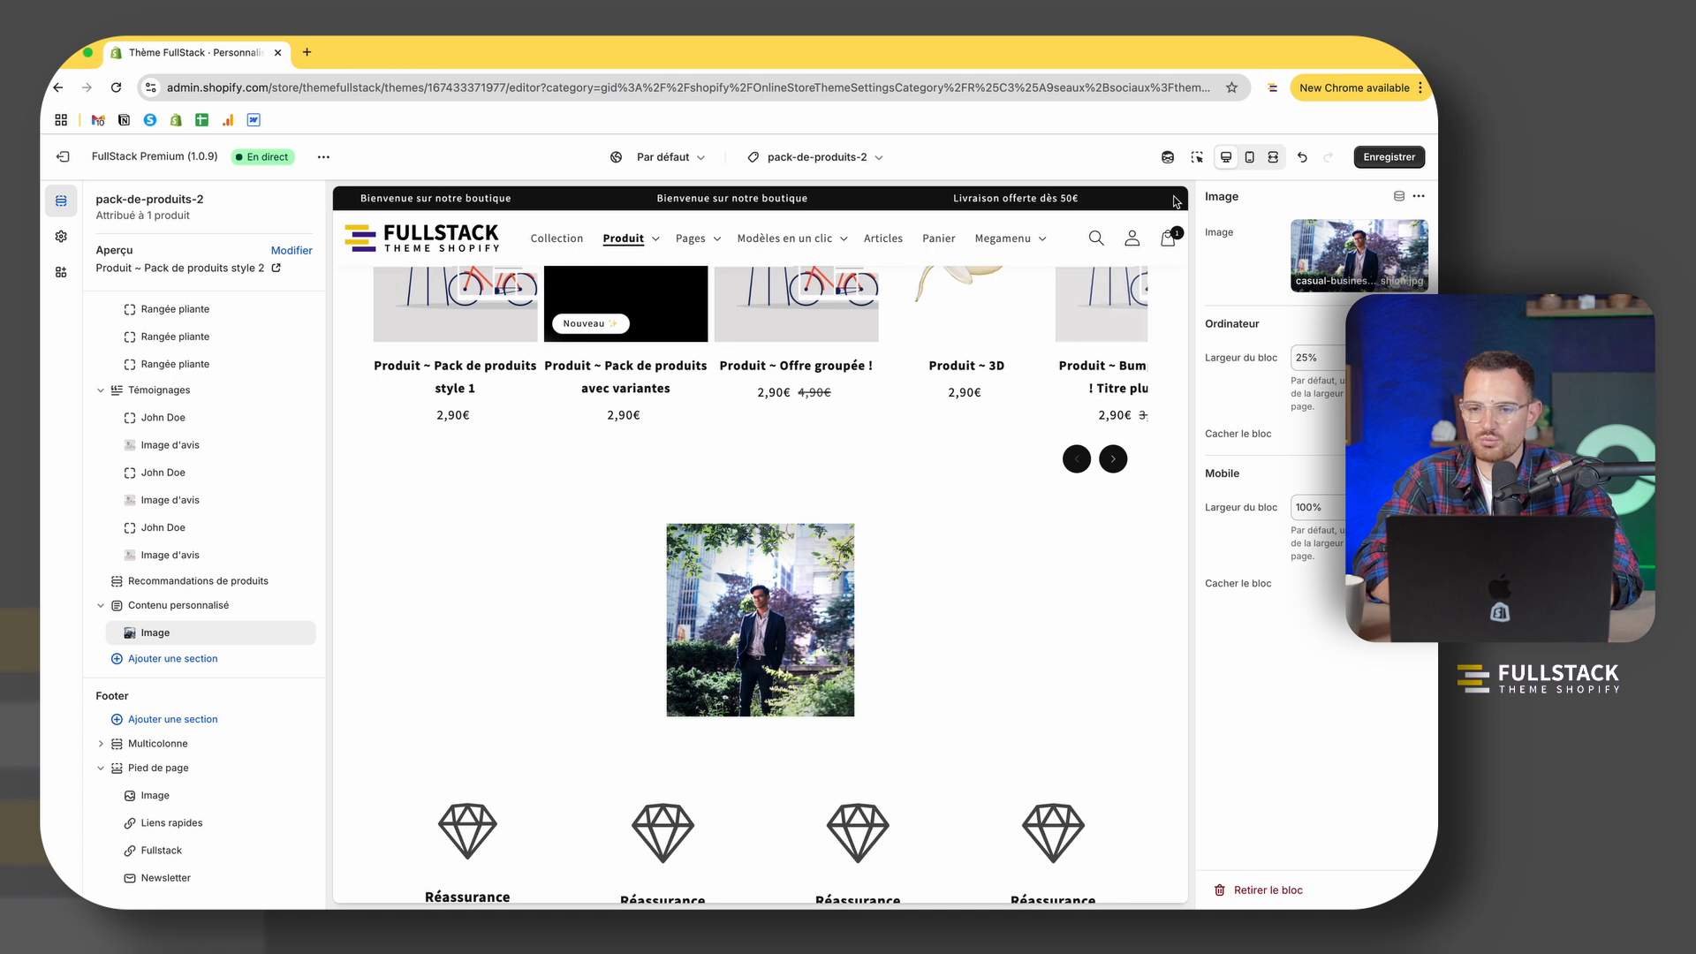
# Step: Turn on the preview inspector and duplicate the image block into one row of four images, removing the surplus fifth copy
pyautogui.click(1197, 155)
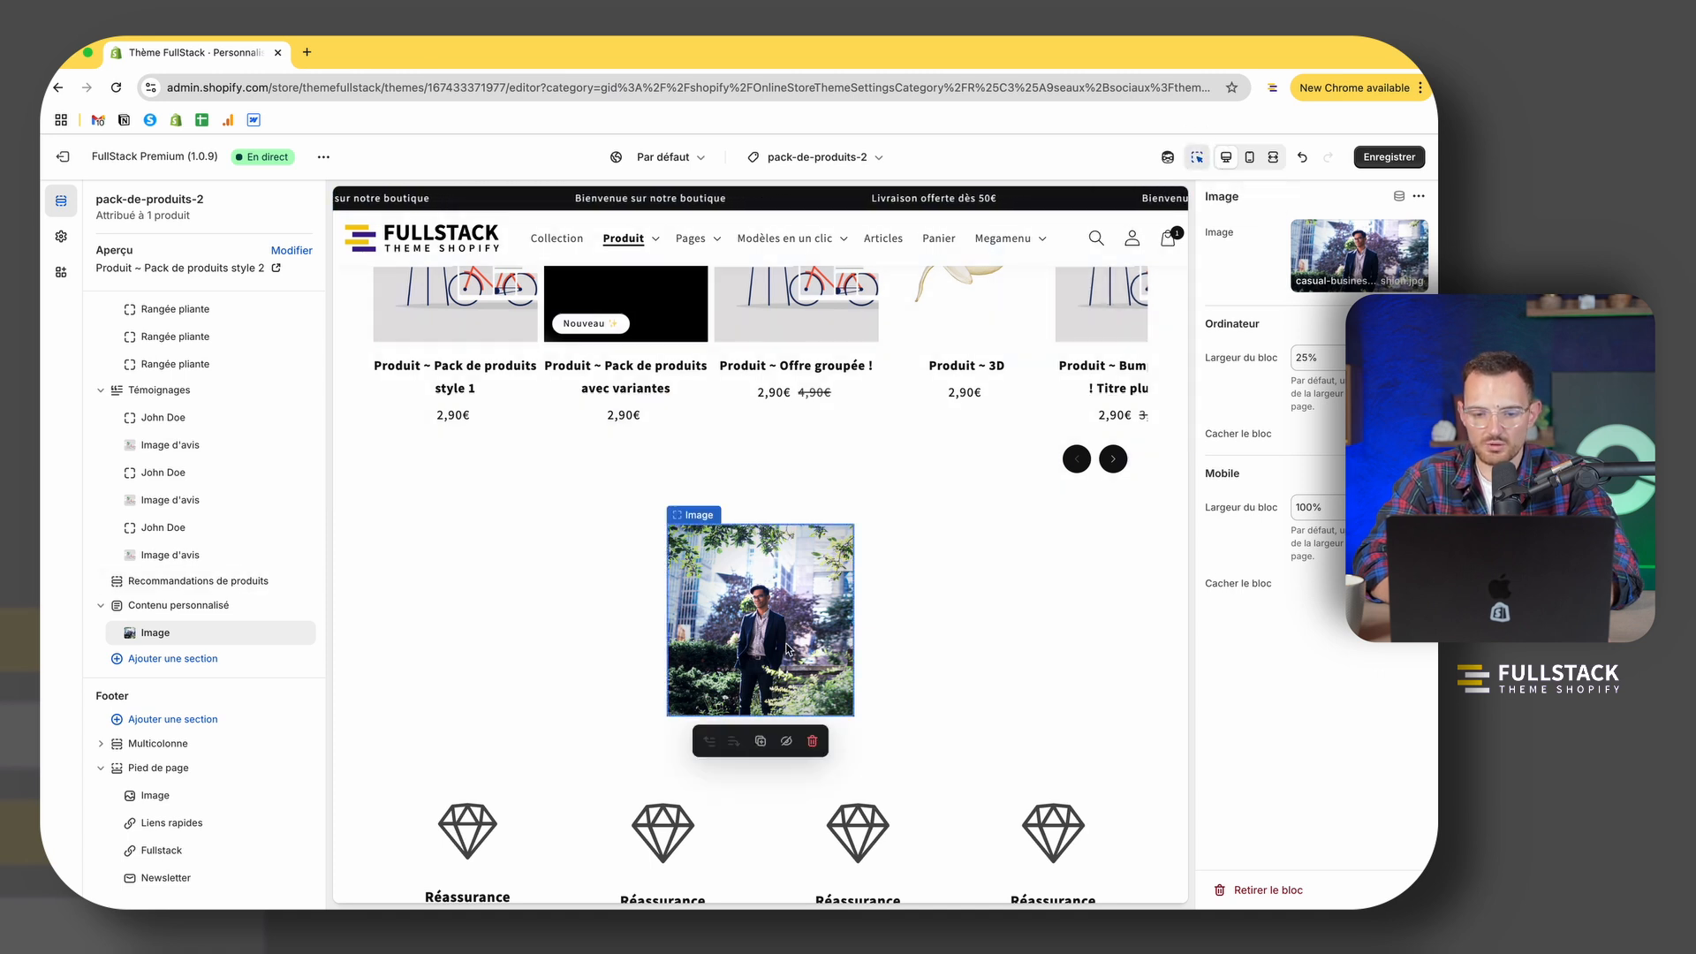
pyautogui.click(762, 742)
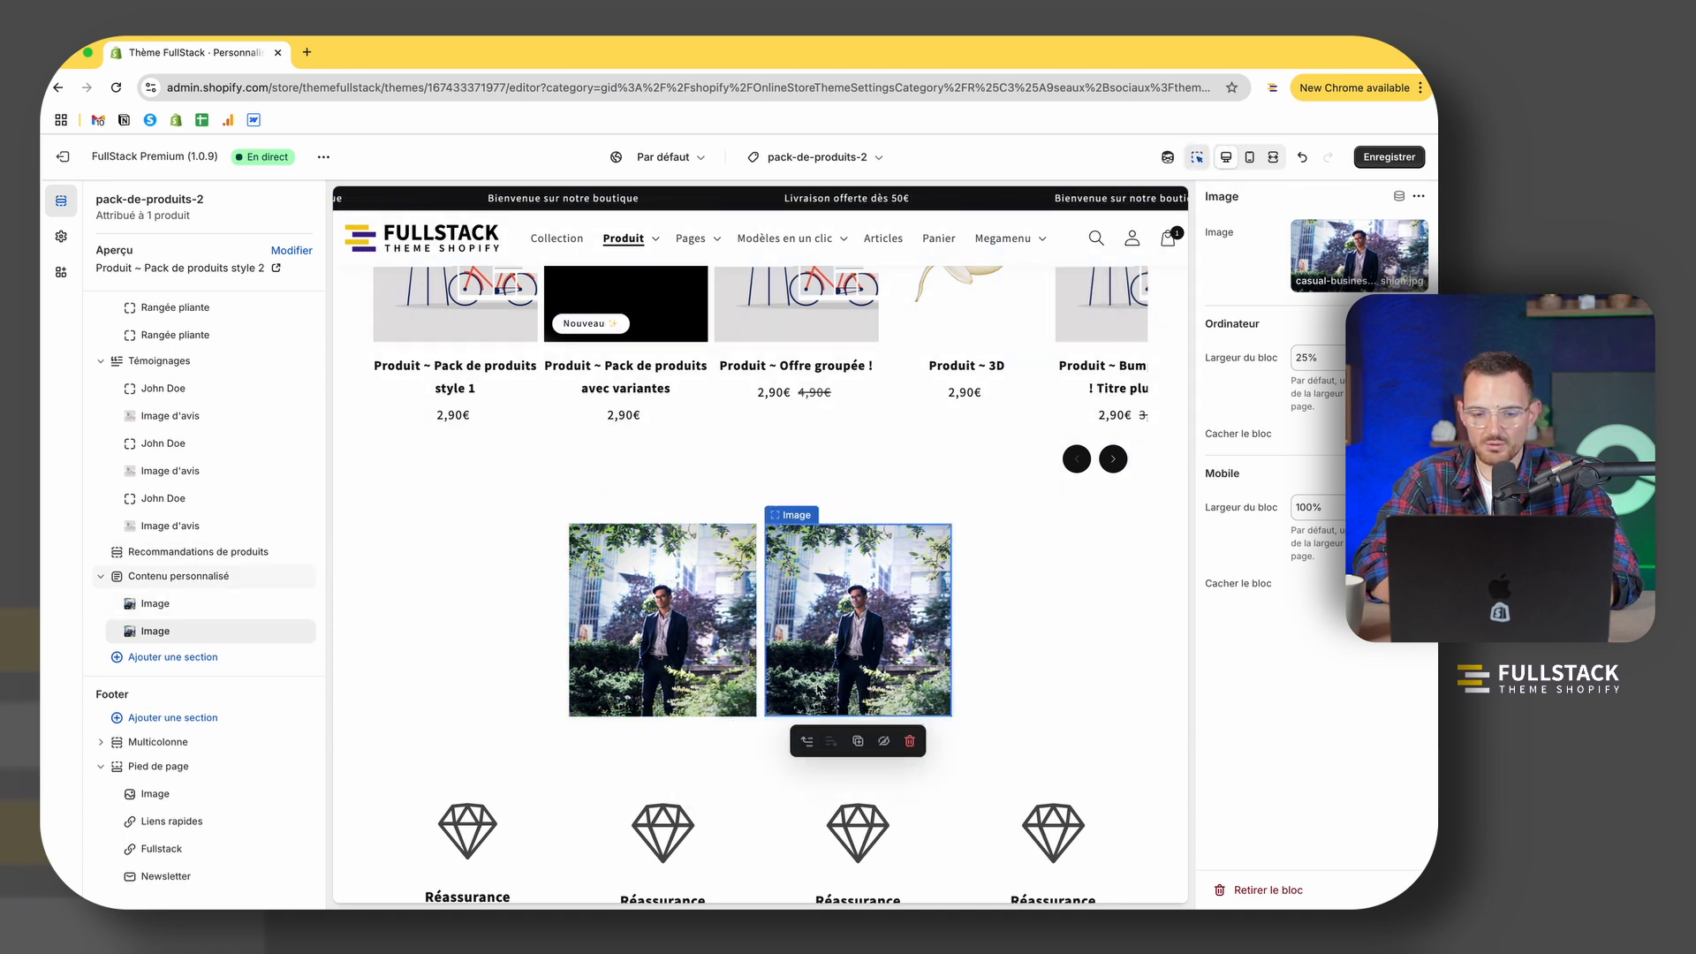
pyautogui.click(856, 738)
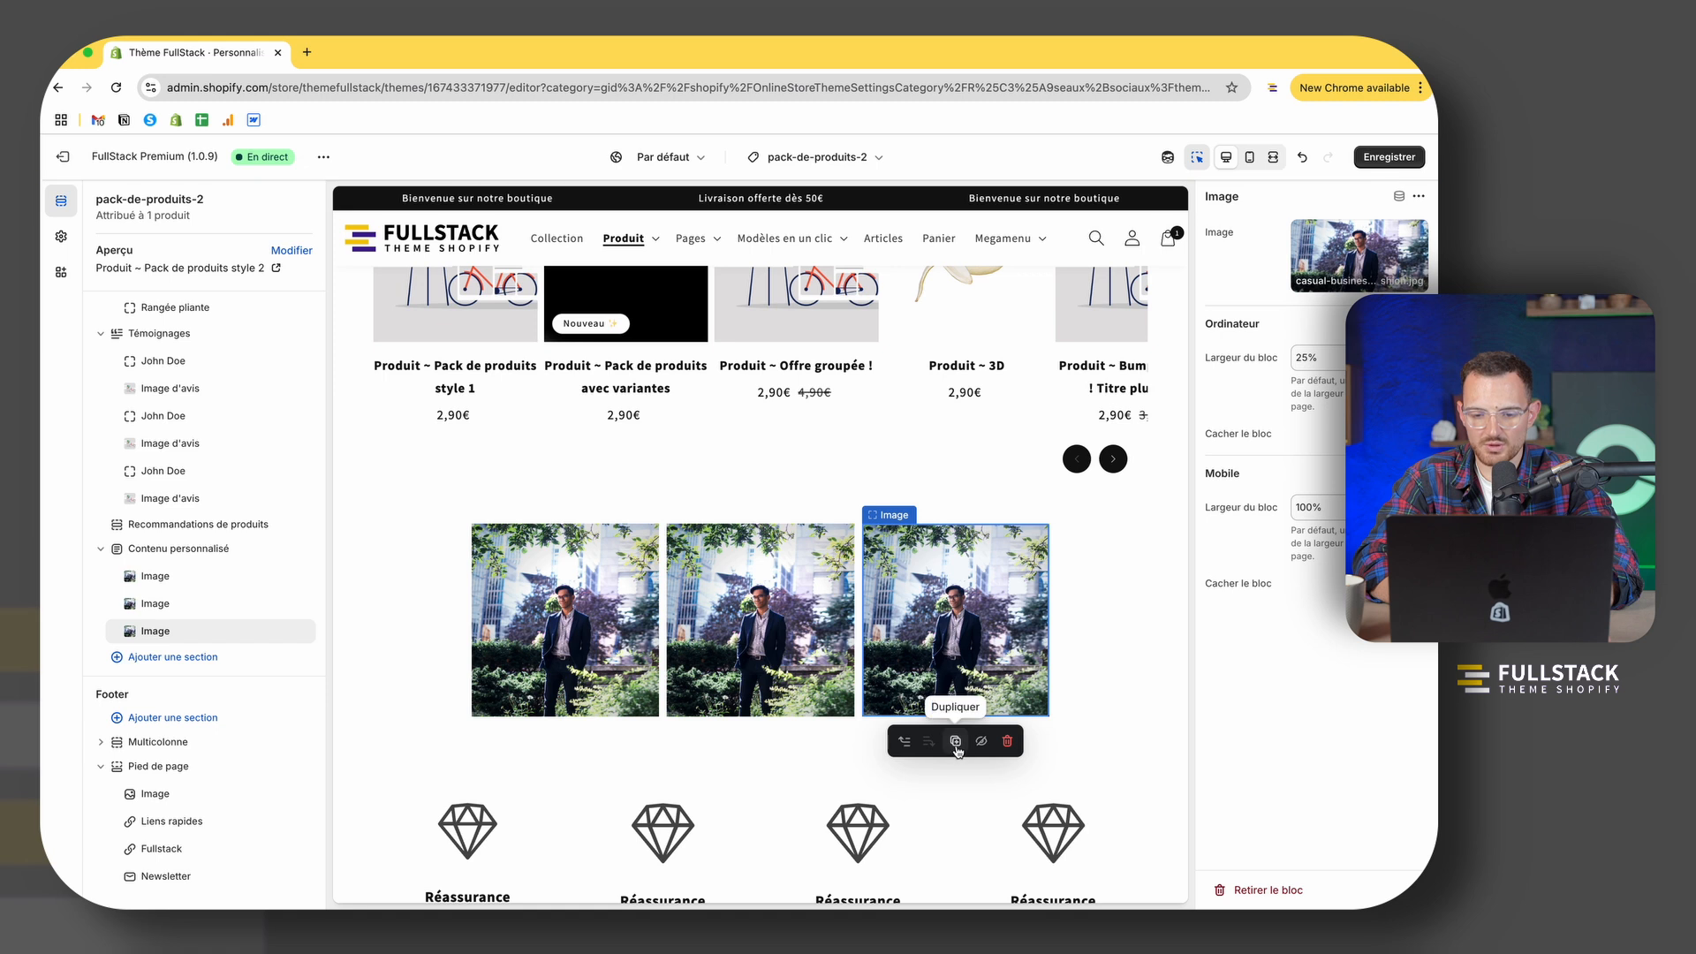
pyautogui.click(958, 742)
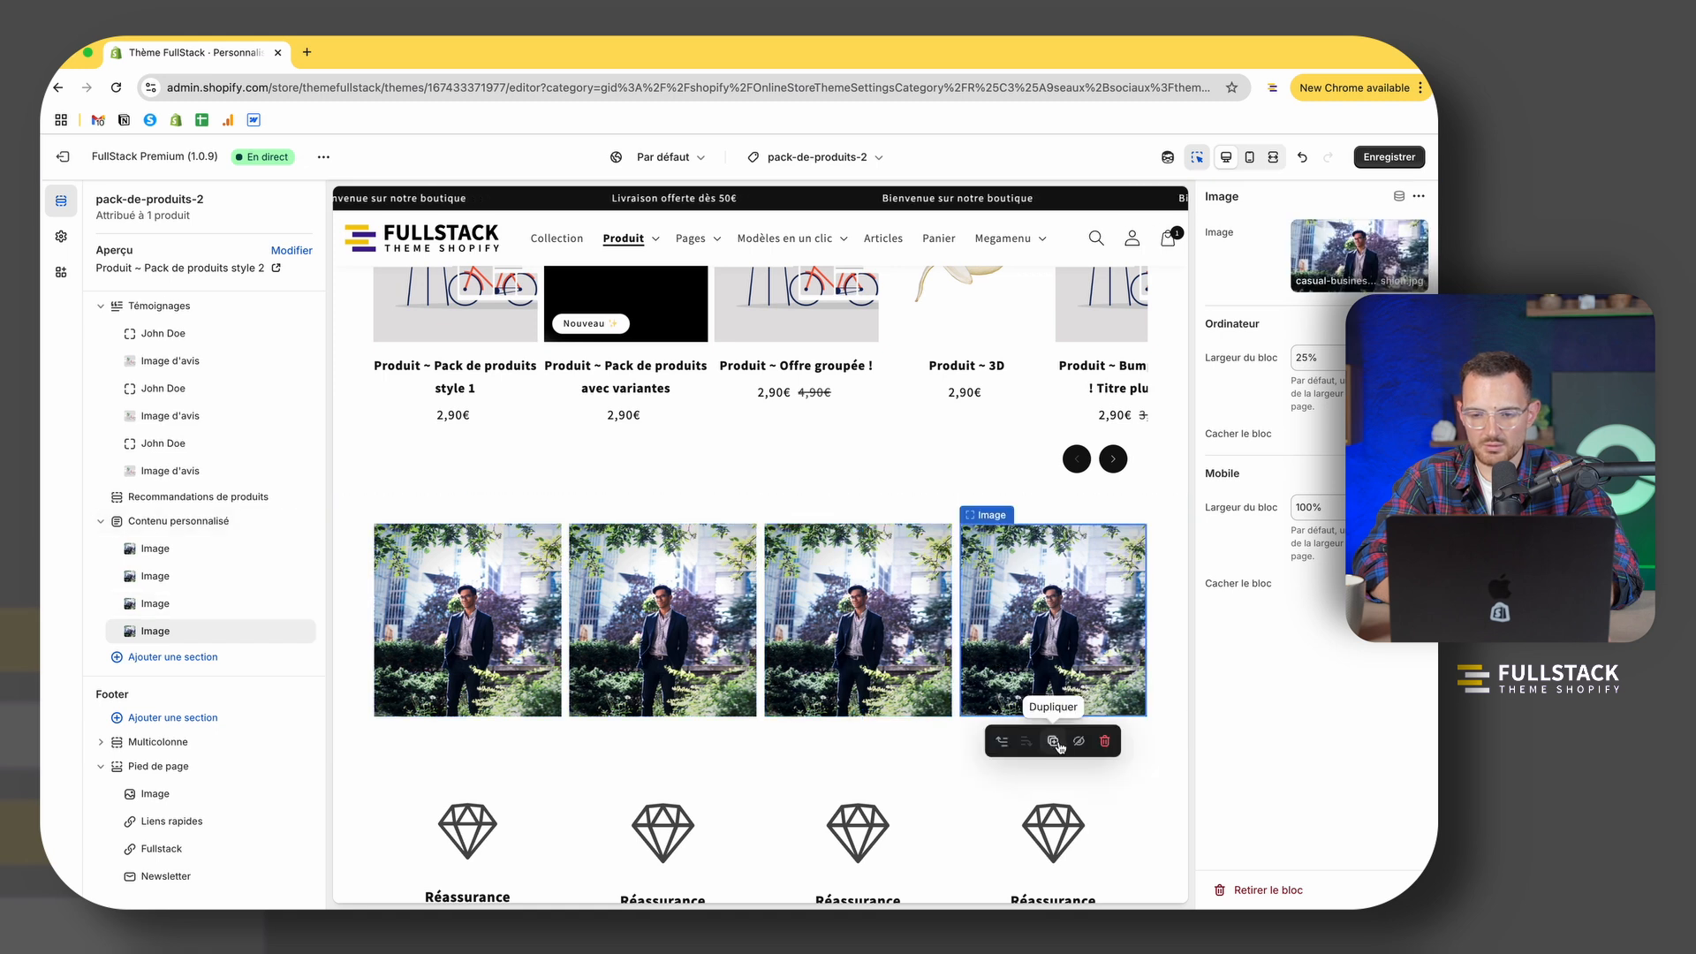
pyautogui.click(1054, 741)
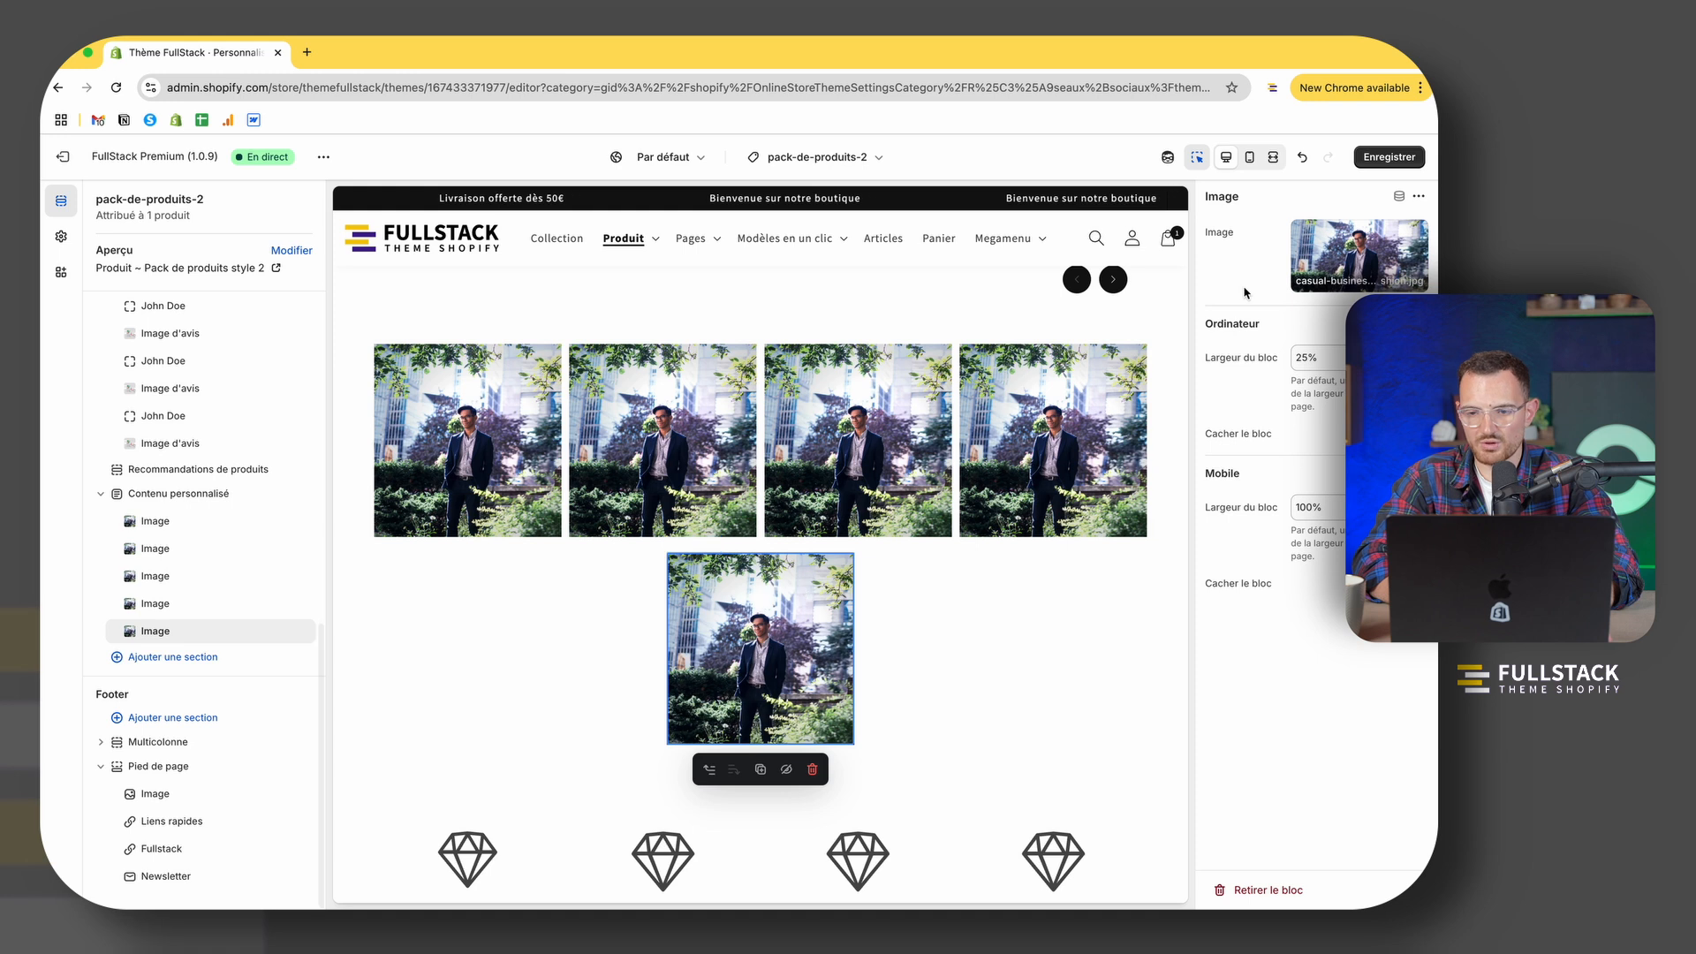
pyautogui.click(811, 768)
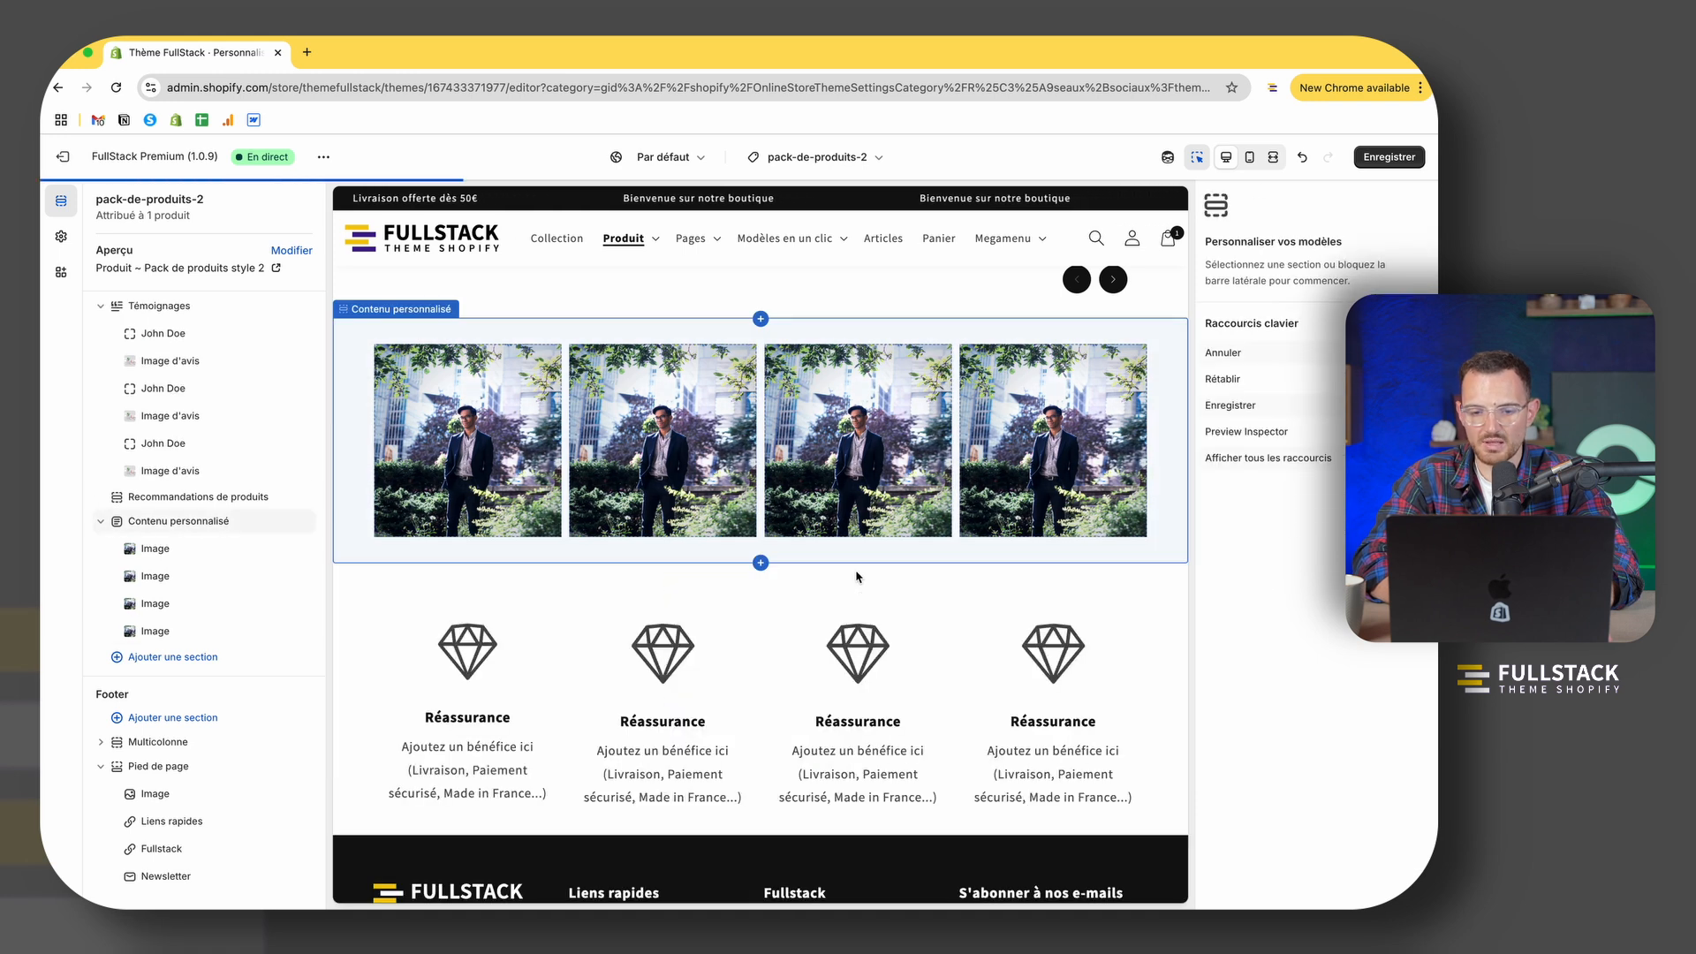
# Step: Switch to the mobile preview and set the first image block's mobile width to 25%
pyautogui.click(1249, 157)
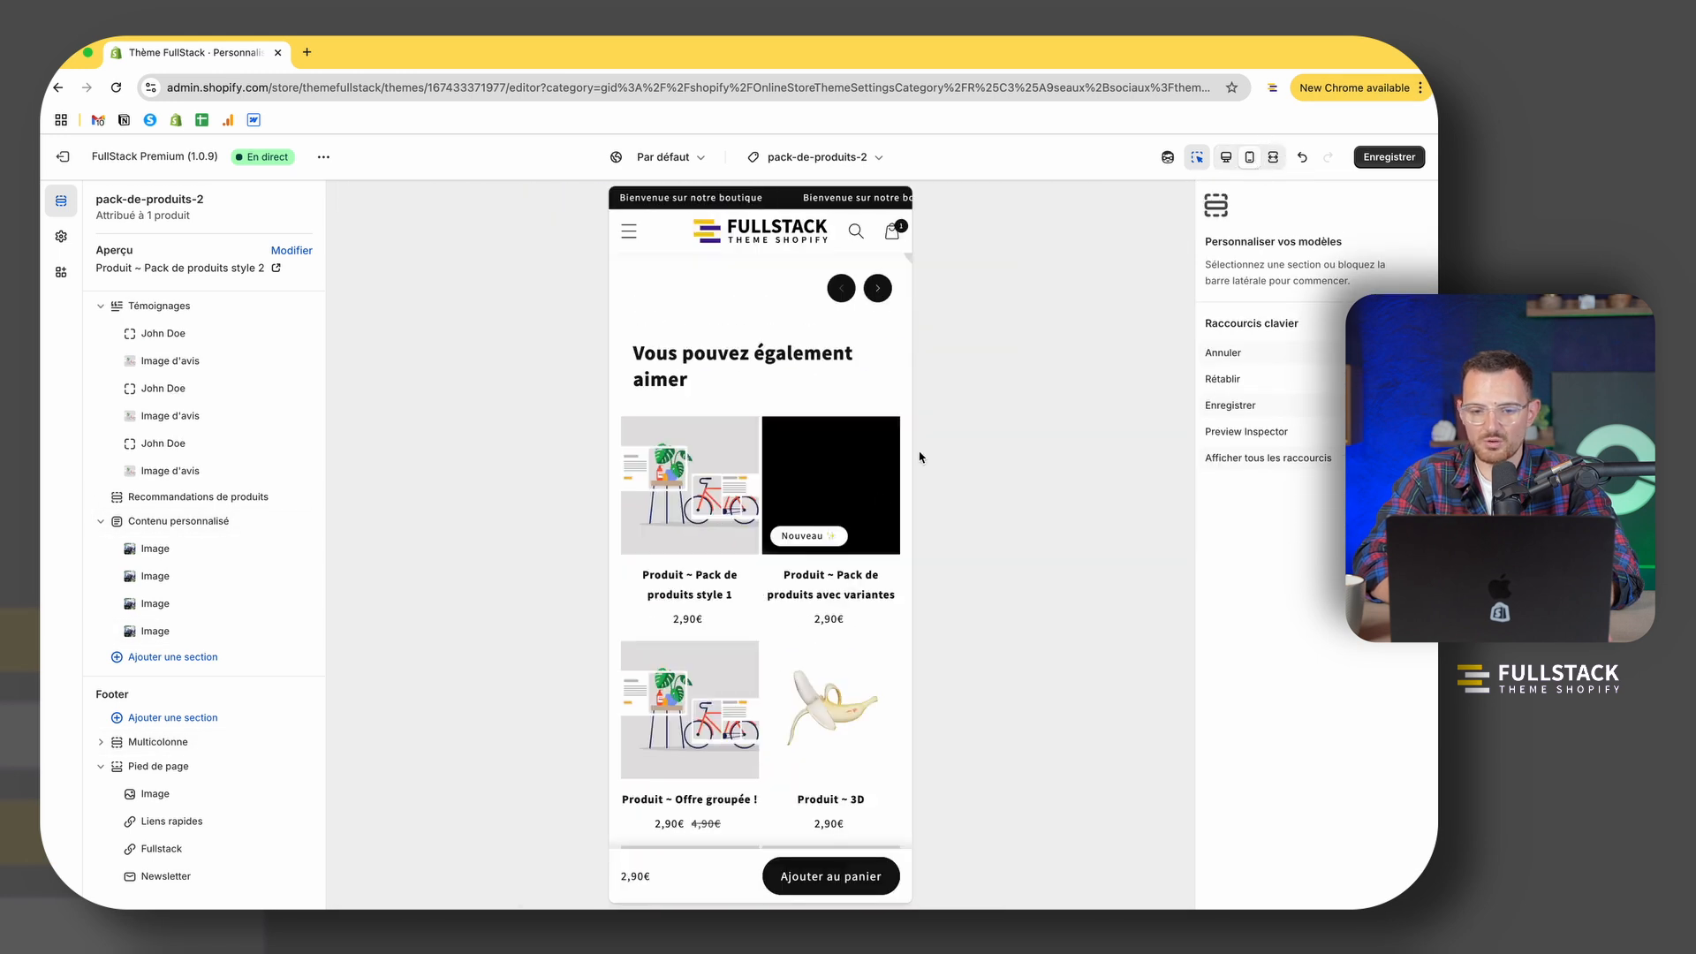
pyautogui.scroll(-20, 768, 644)
pyautogui.scroll(6, 768, 645)
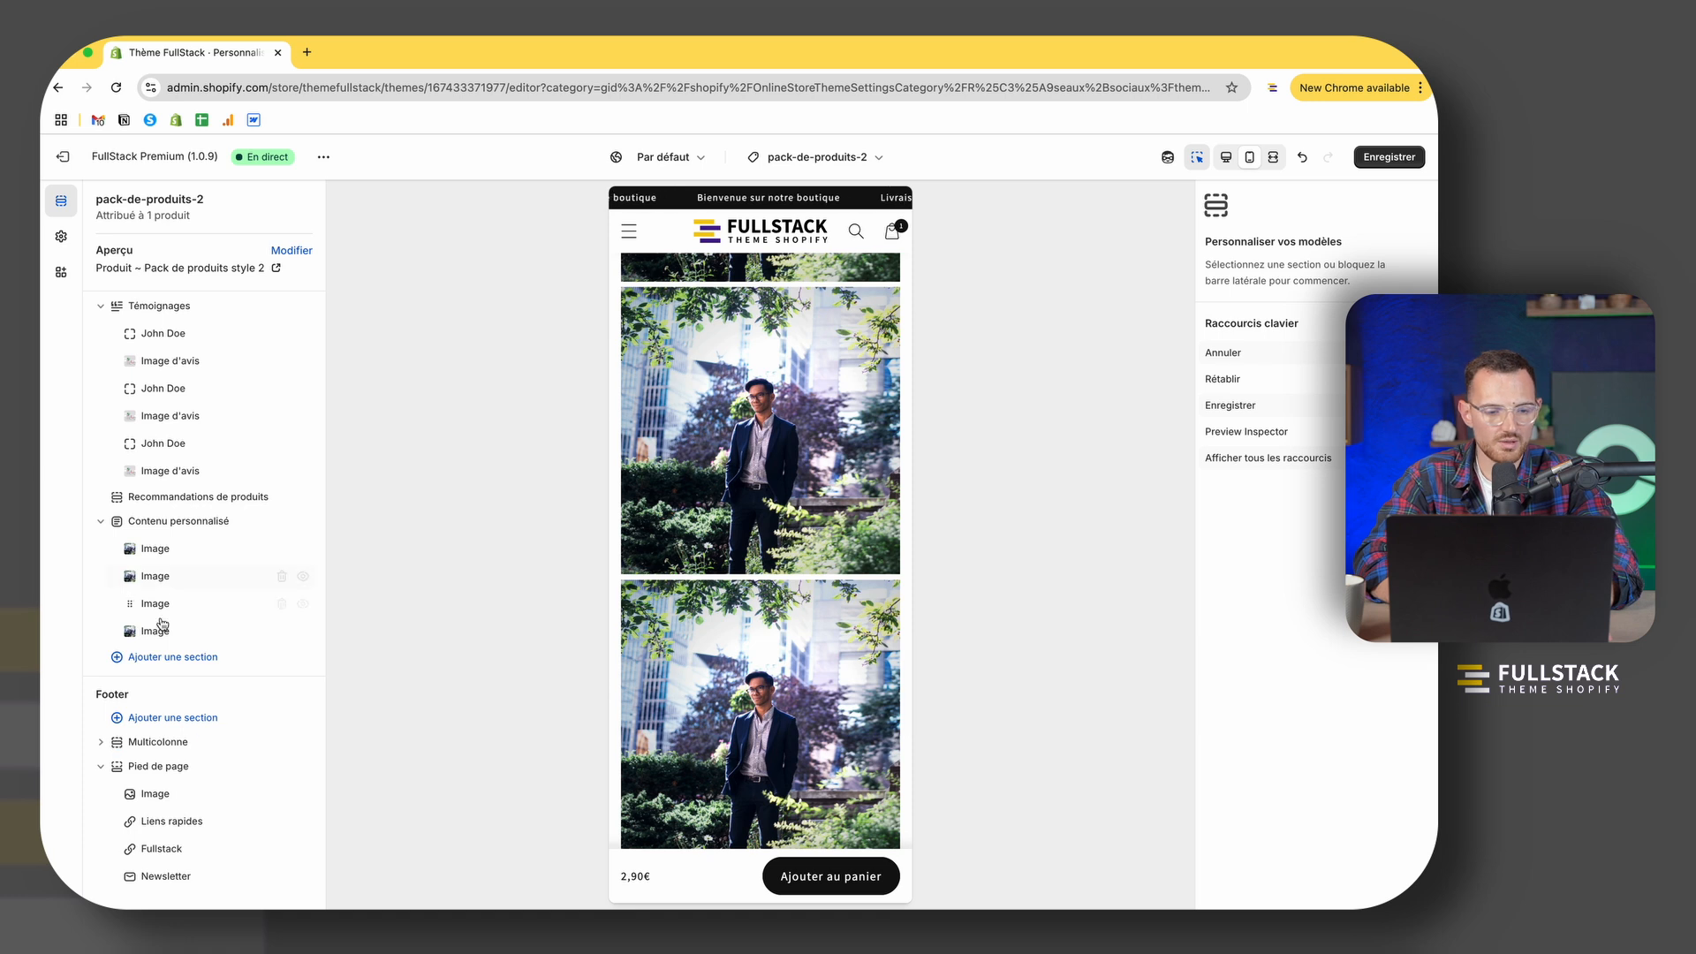
pyautogui.click(156, 549)
pyautogui.click(1315, 507)
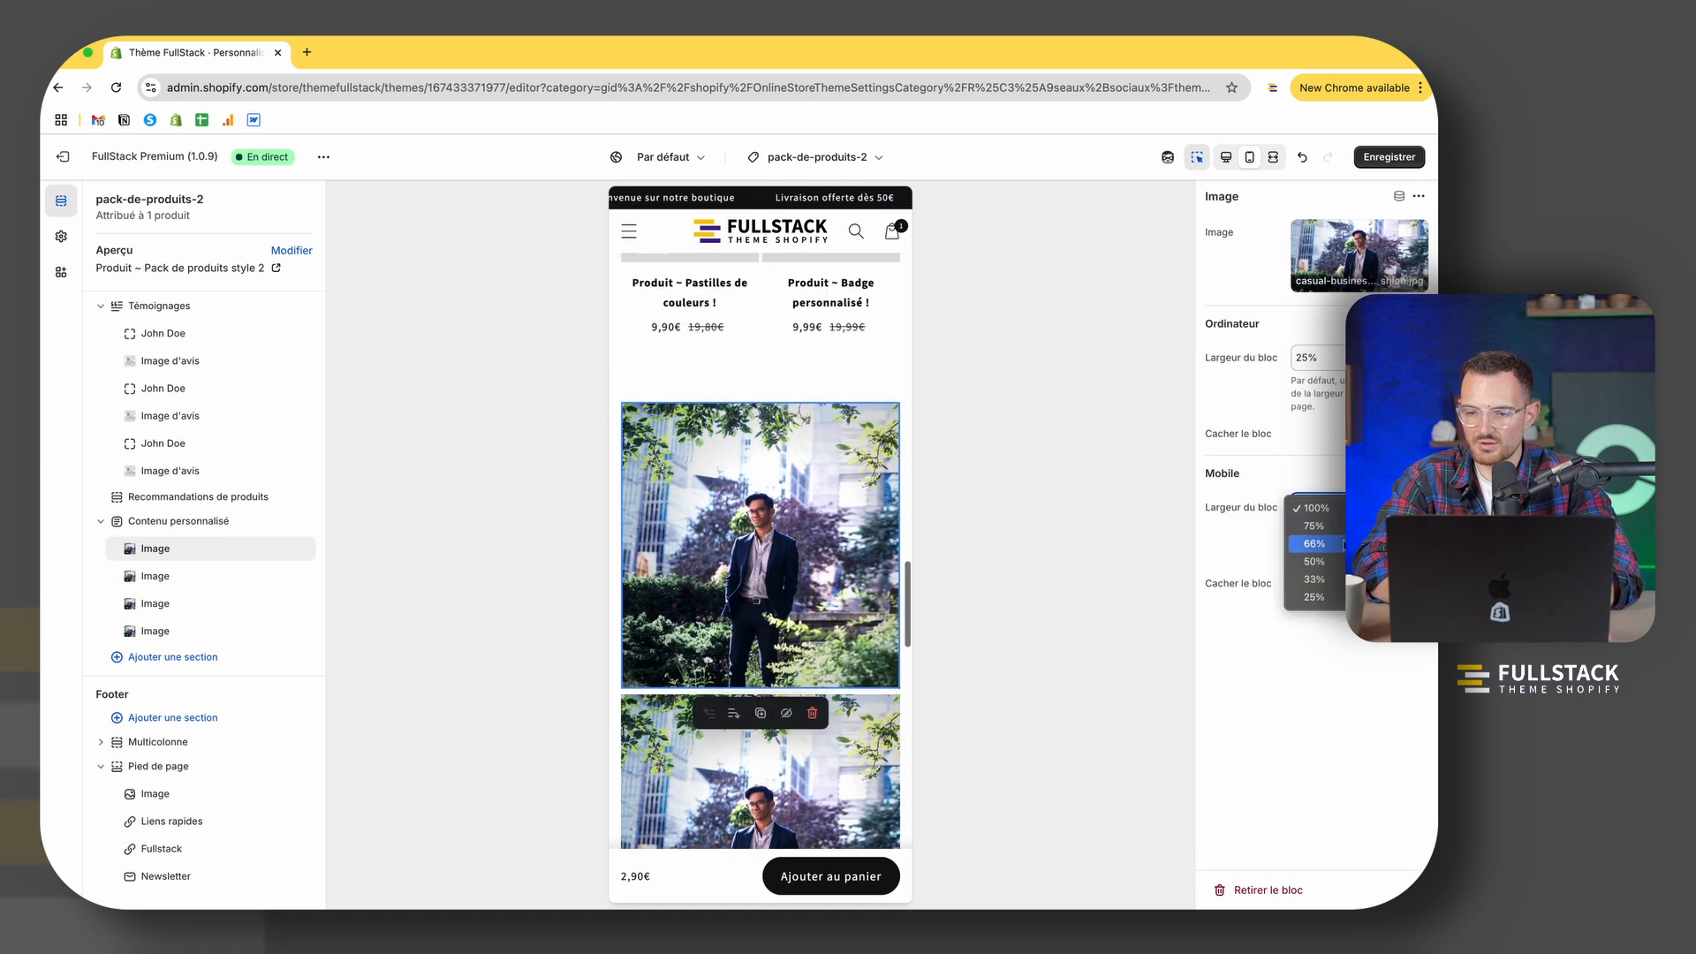
pyautogui.click(1314, 597)
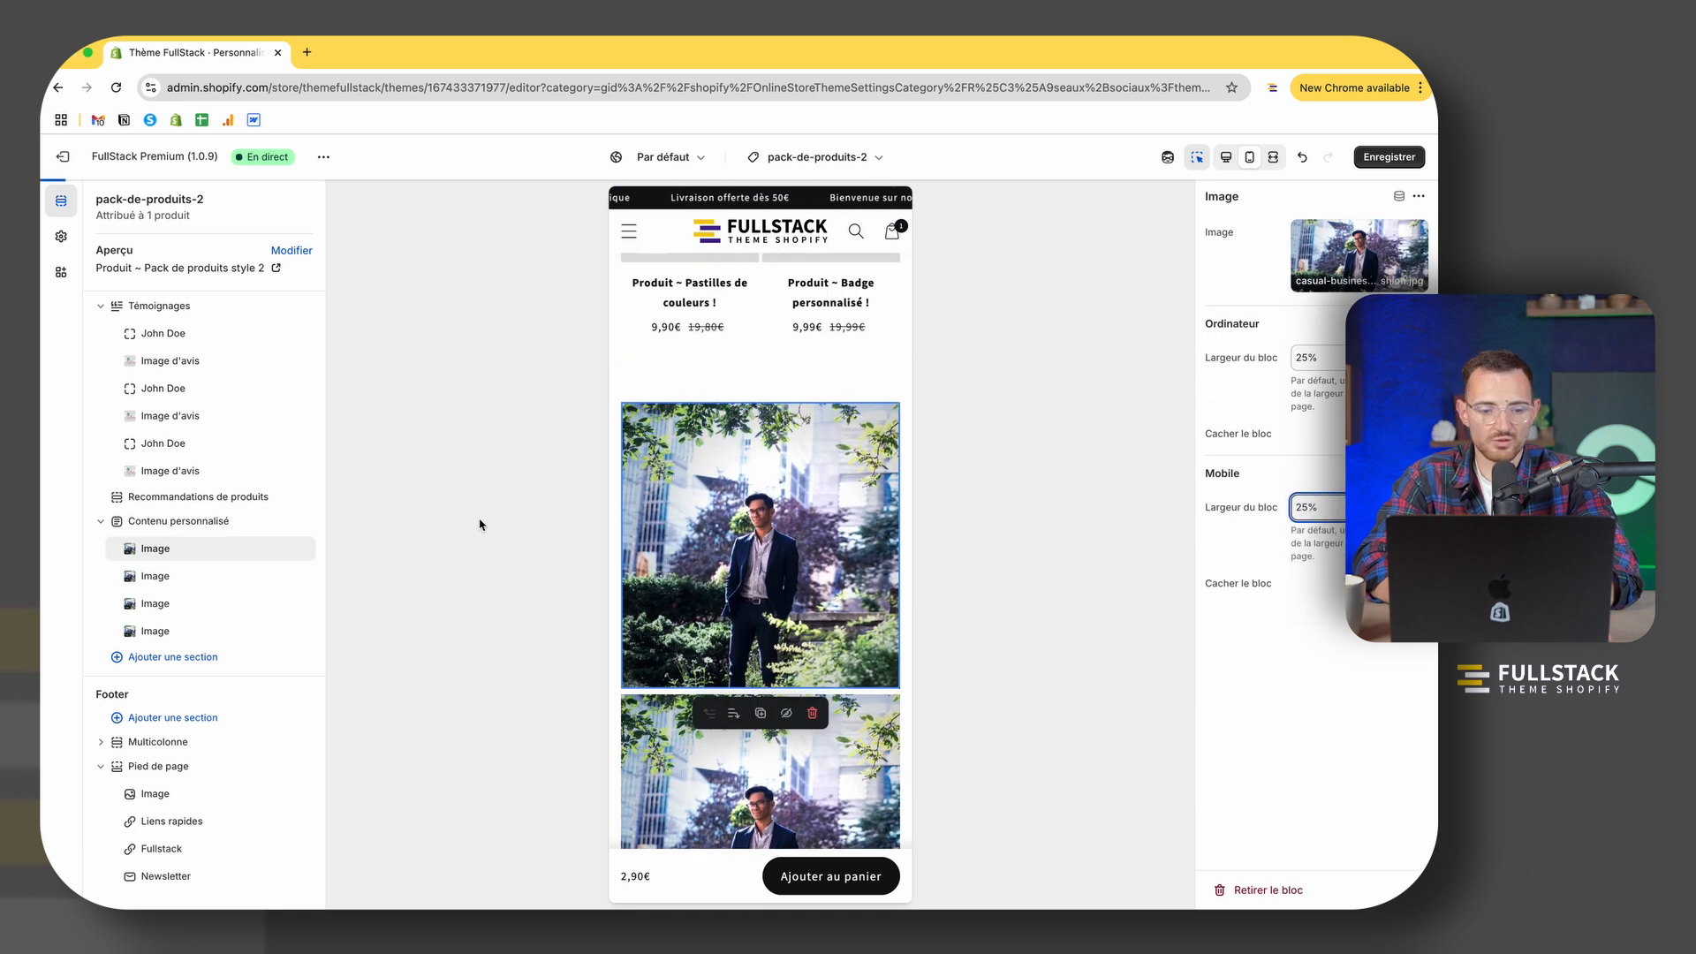
# Step: Set the mobile width of the second, third and fourth image blocks to 25%
pyautogui.click(274, 576)
pyautogui.click(1316, 507)
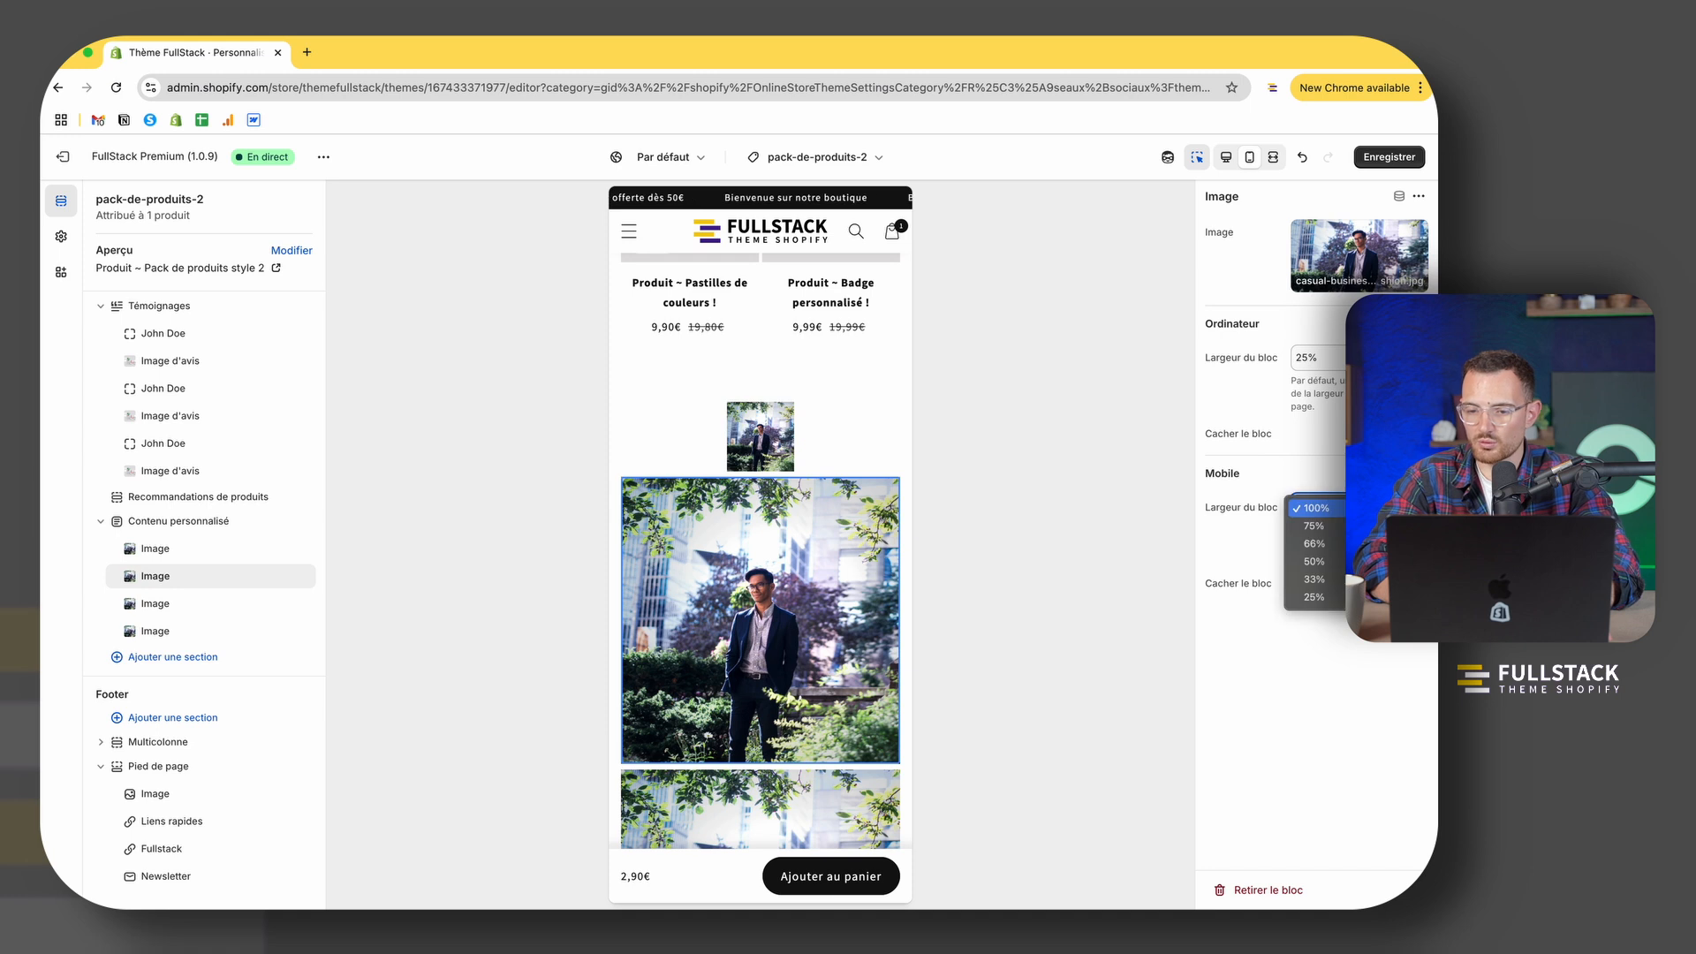
pyautogui.click(1314, 597)
pyautogui.click(217, 590)
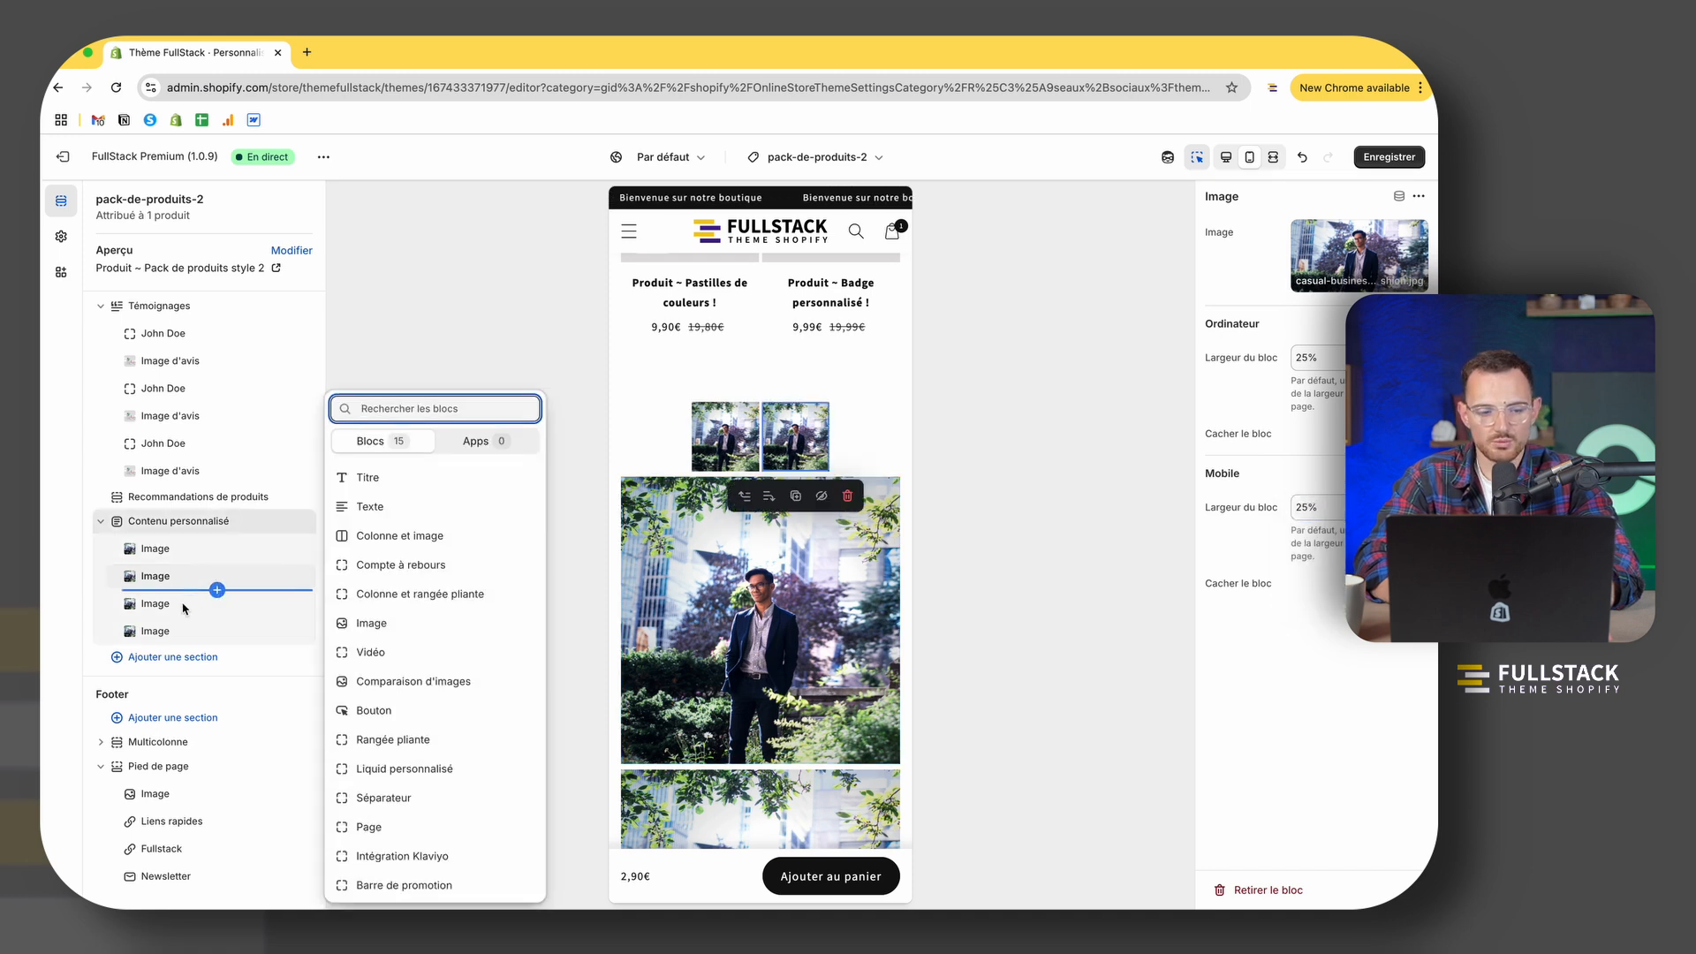
pyautogui.click(163, 608)
pyautogui.click(1316, 507)
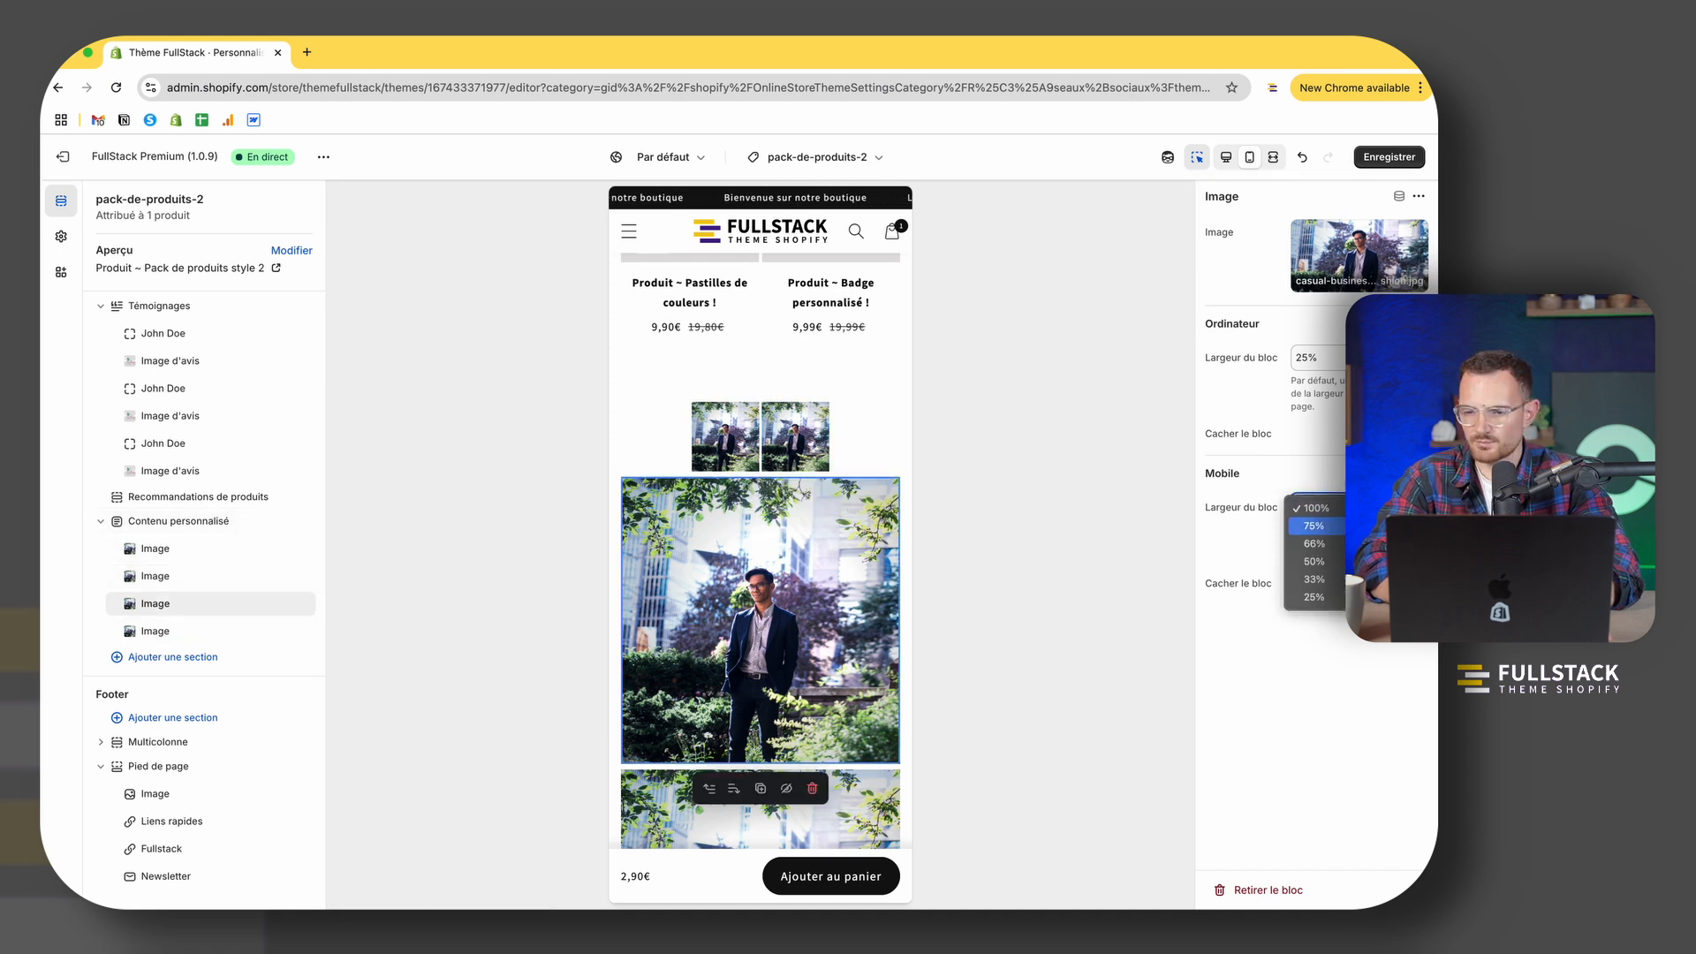
pyautogui.click(1314, 597)
pyautogui.click(154, 630)
pyautogui.click(1316, 507)
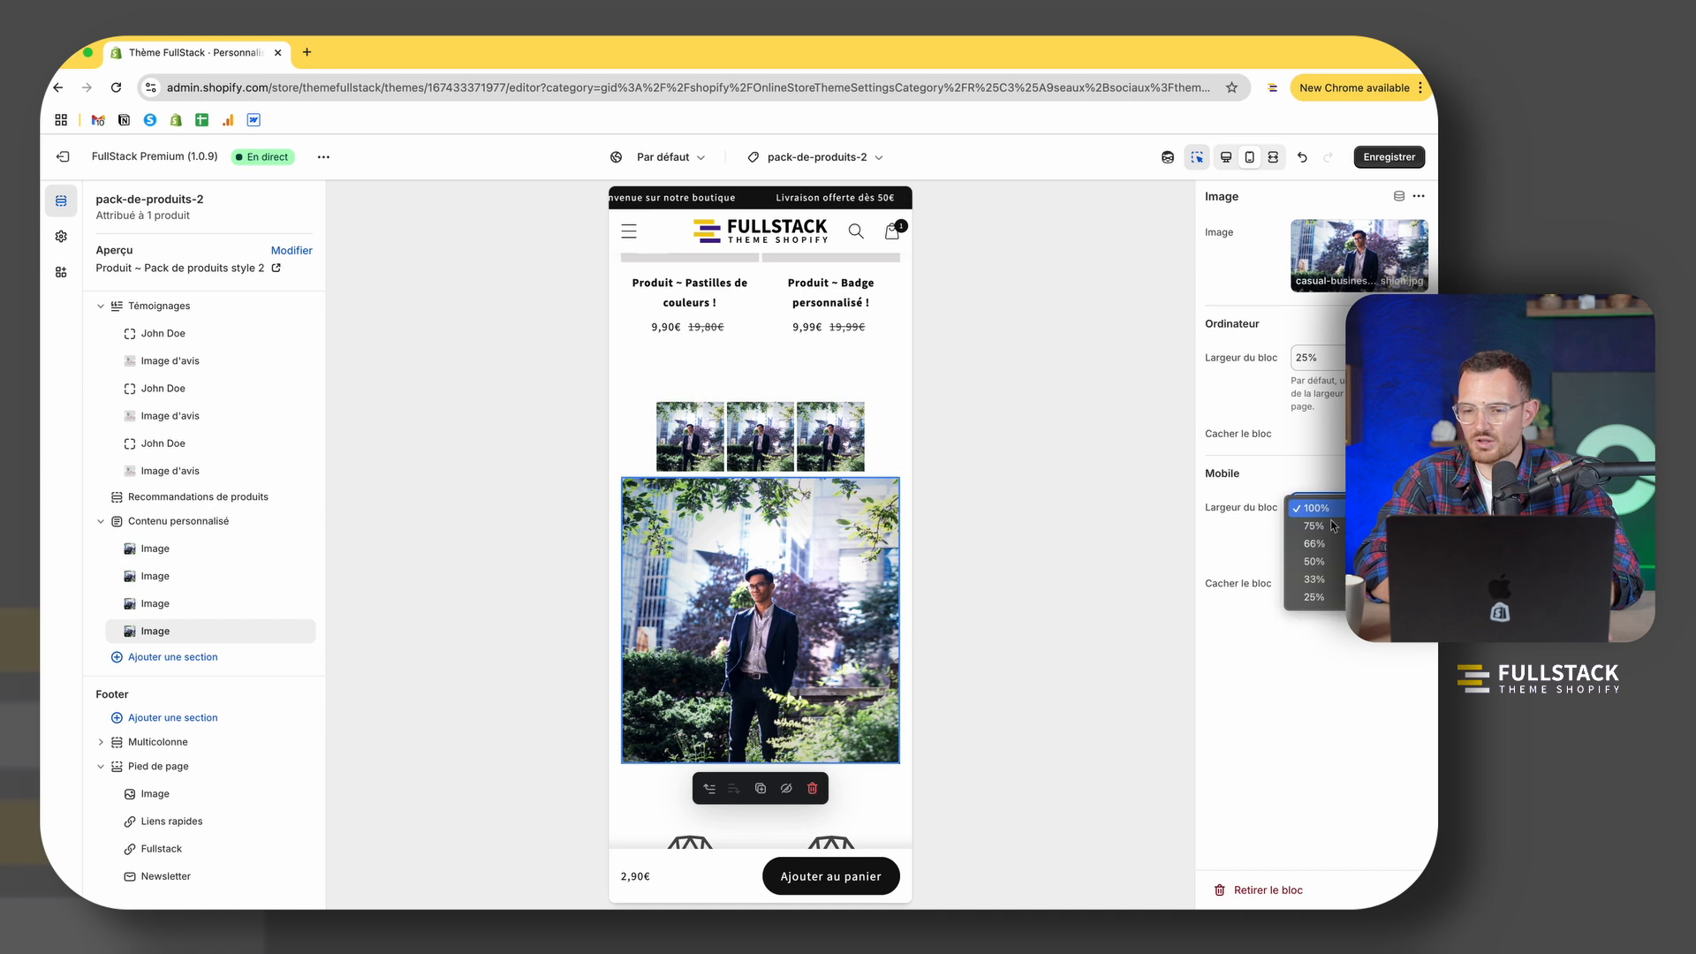
pyautogui.click(1315, 598)
# Step: Open the tutorial linked in the Contenu personnalisé settings, review its block and alignment explanations, and return to the theme editor
pyautogui.click(177, 521)
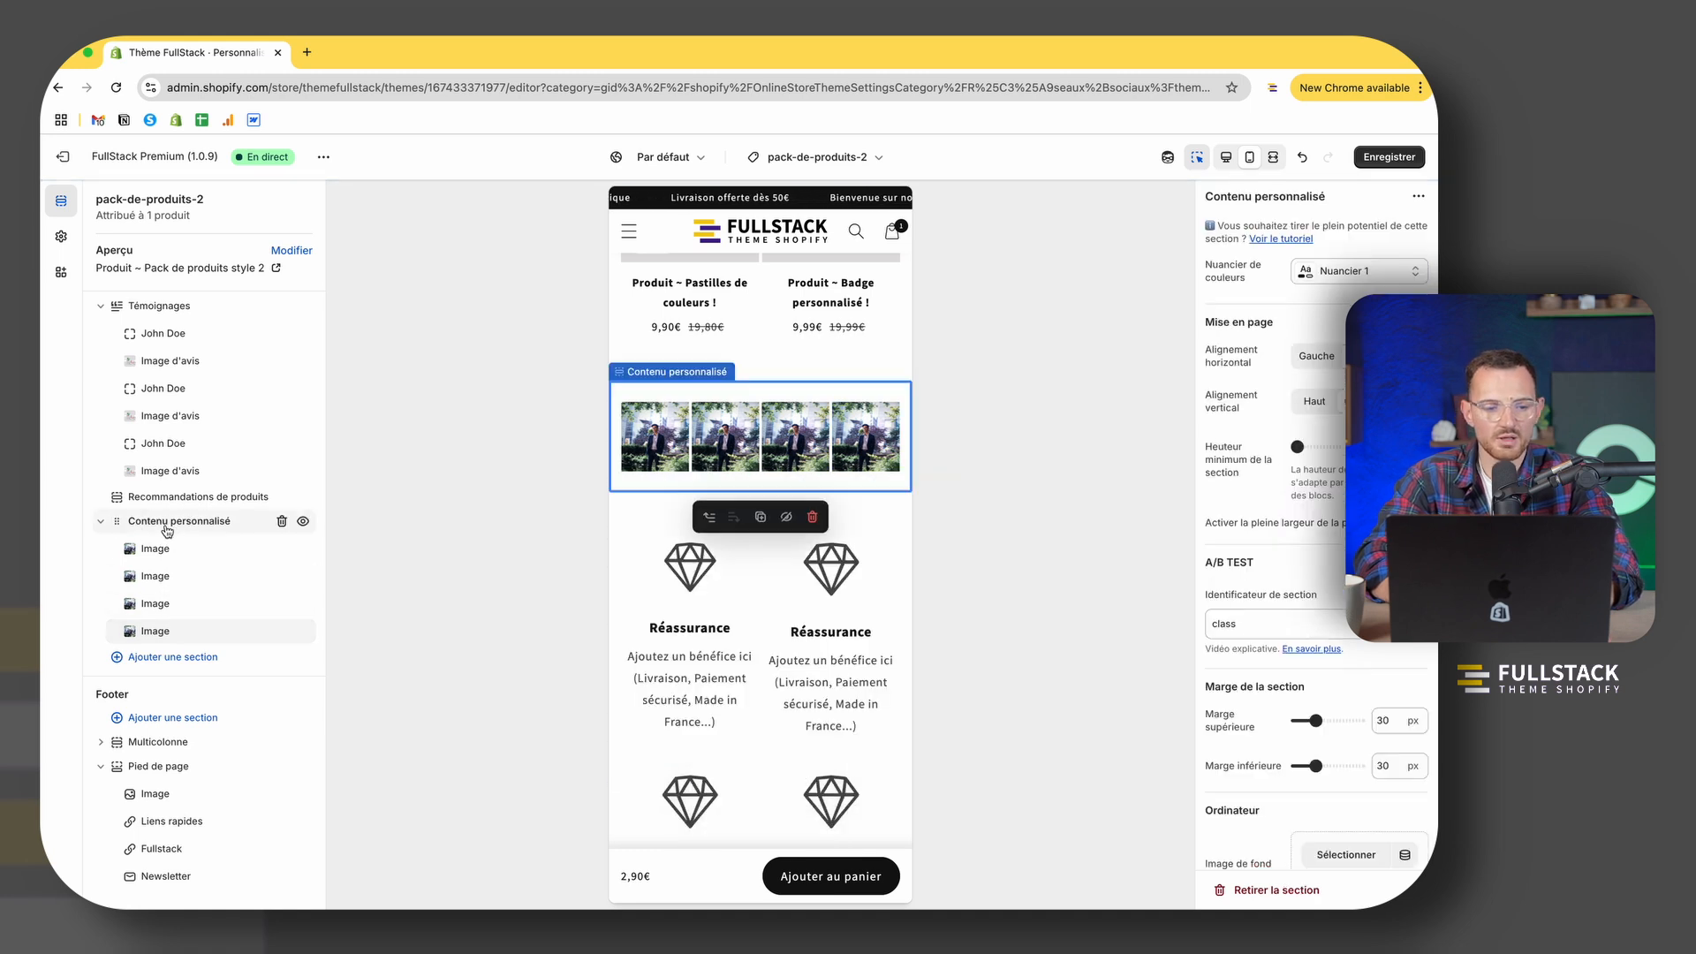
pyautogui.click(1267, 239)
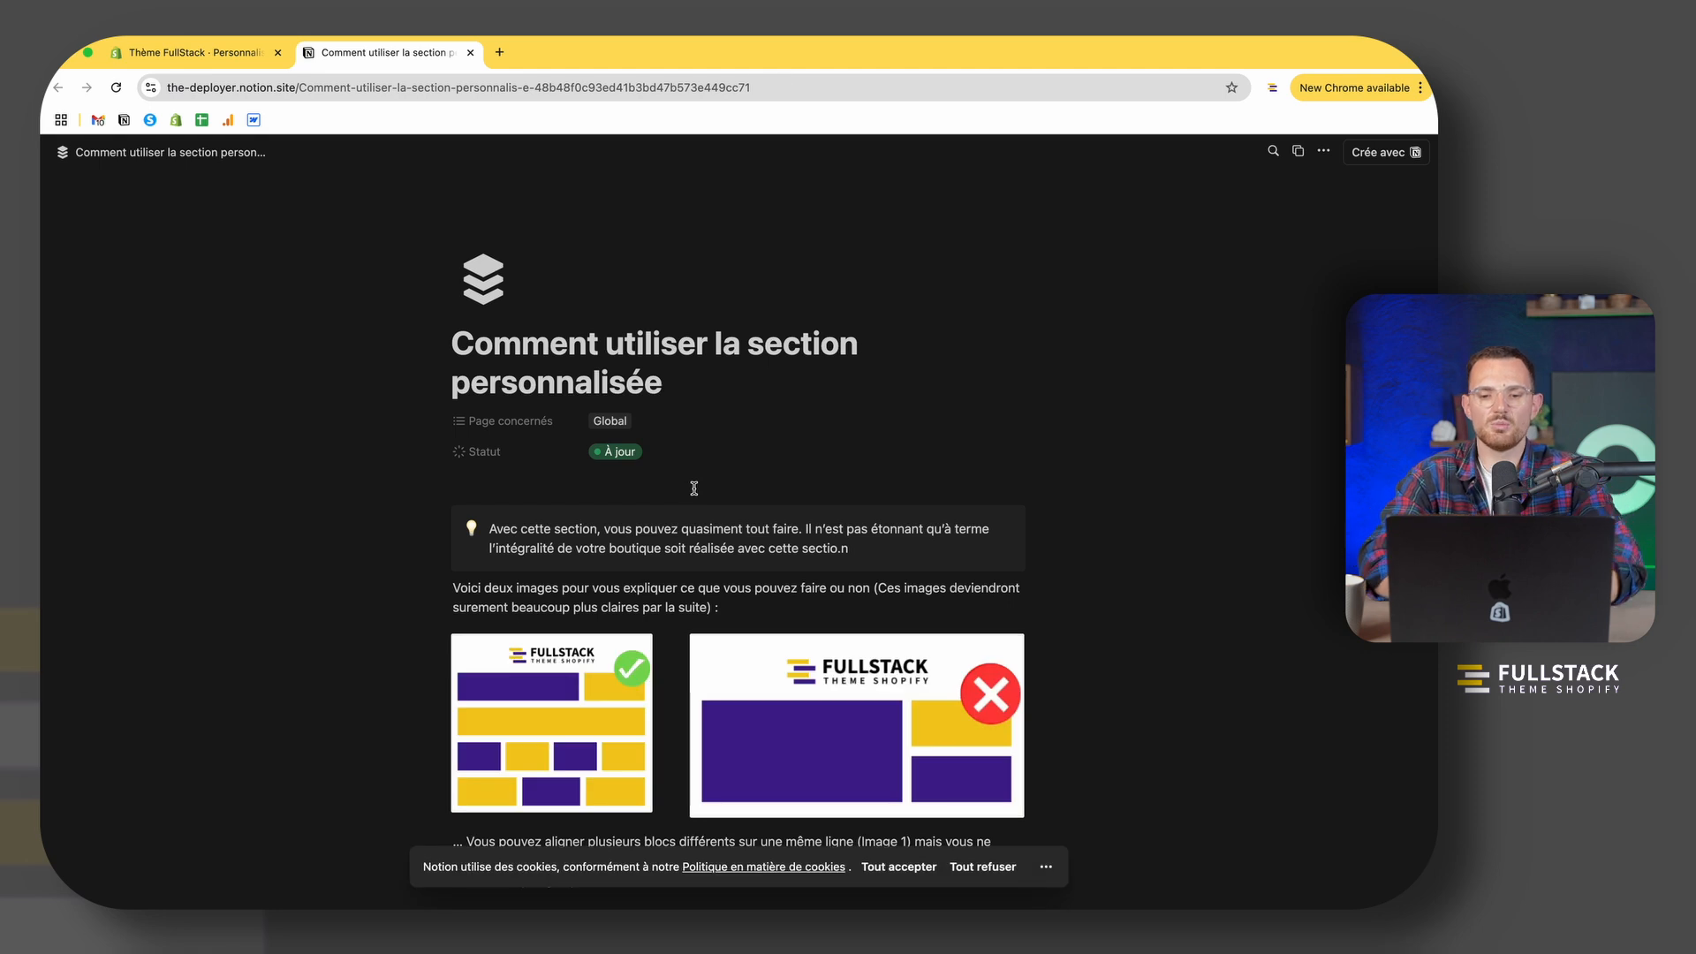
pyautogui.scroll(-3, 694, 494)
pyautogui.scroll(-6, 694, 494)
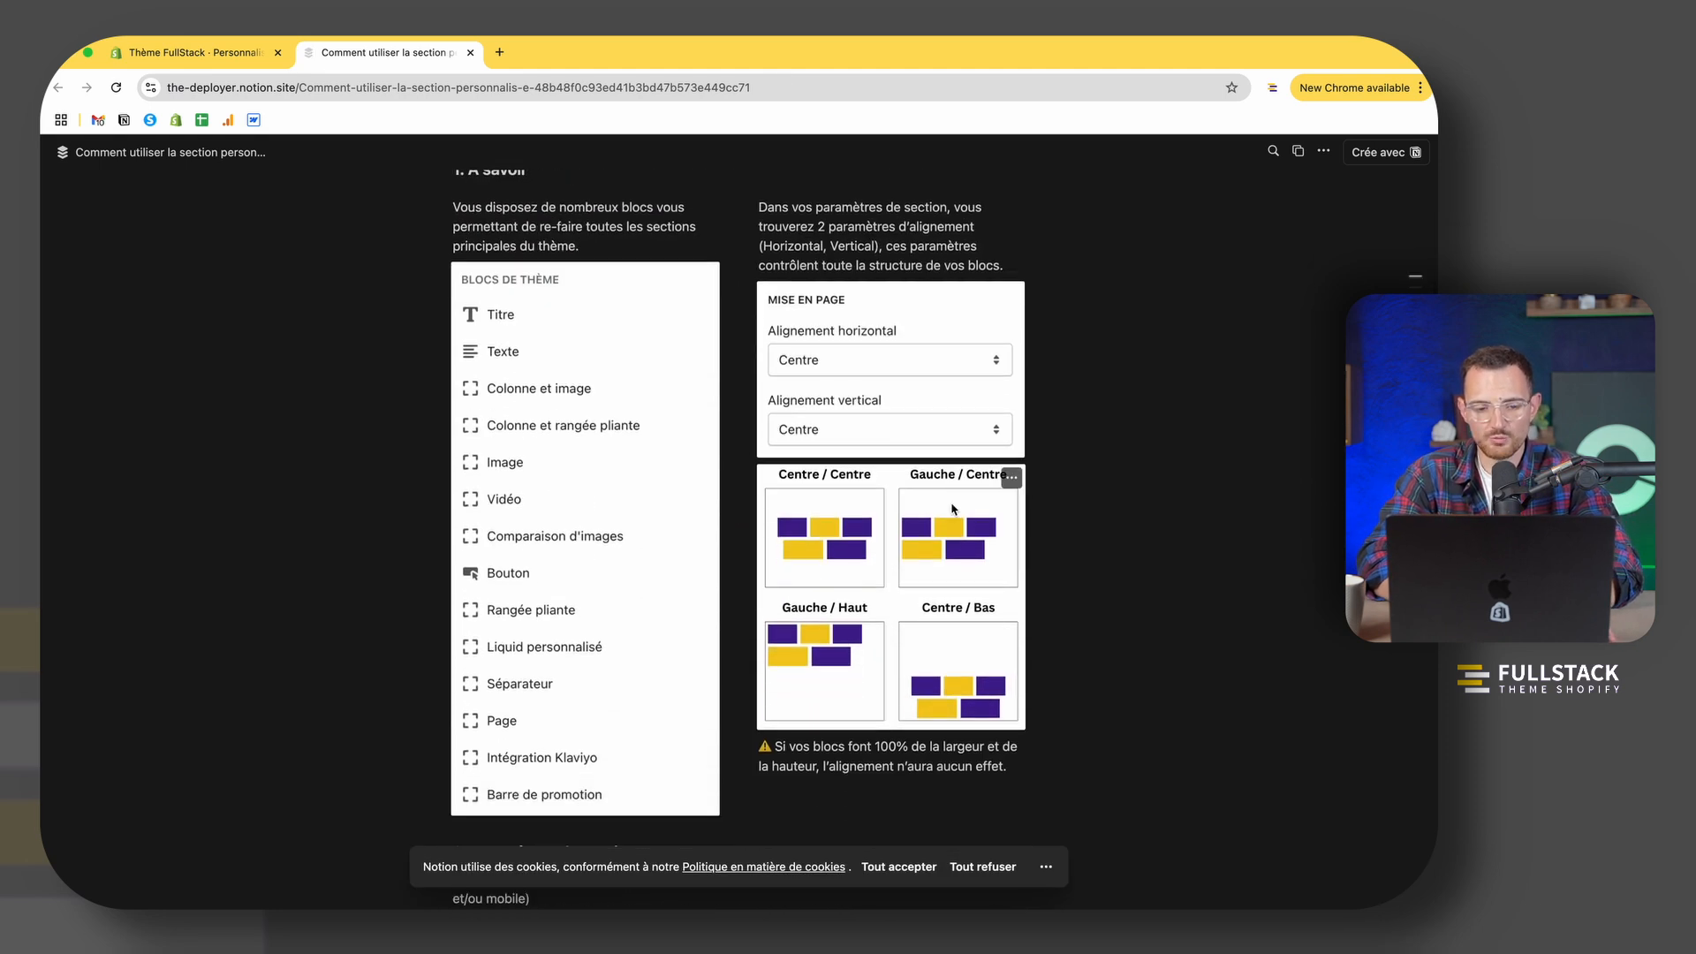
pyautogui.scroll(-7, 952, 509)
pyautogui.scroll(7, 952, 510)
pyautogui.hotkey('ctrl', 'shift', 'Tab')
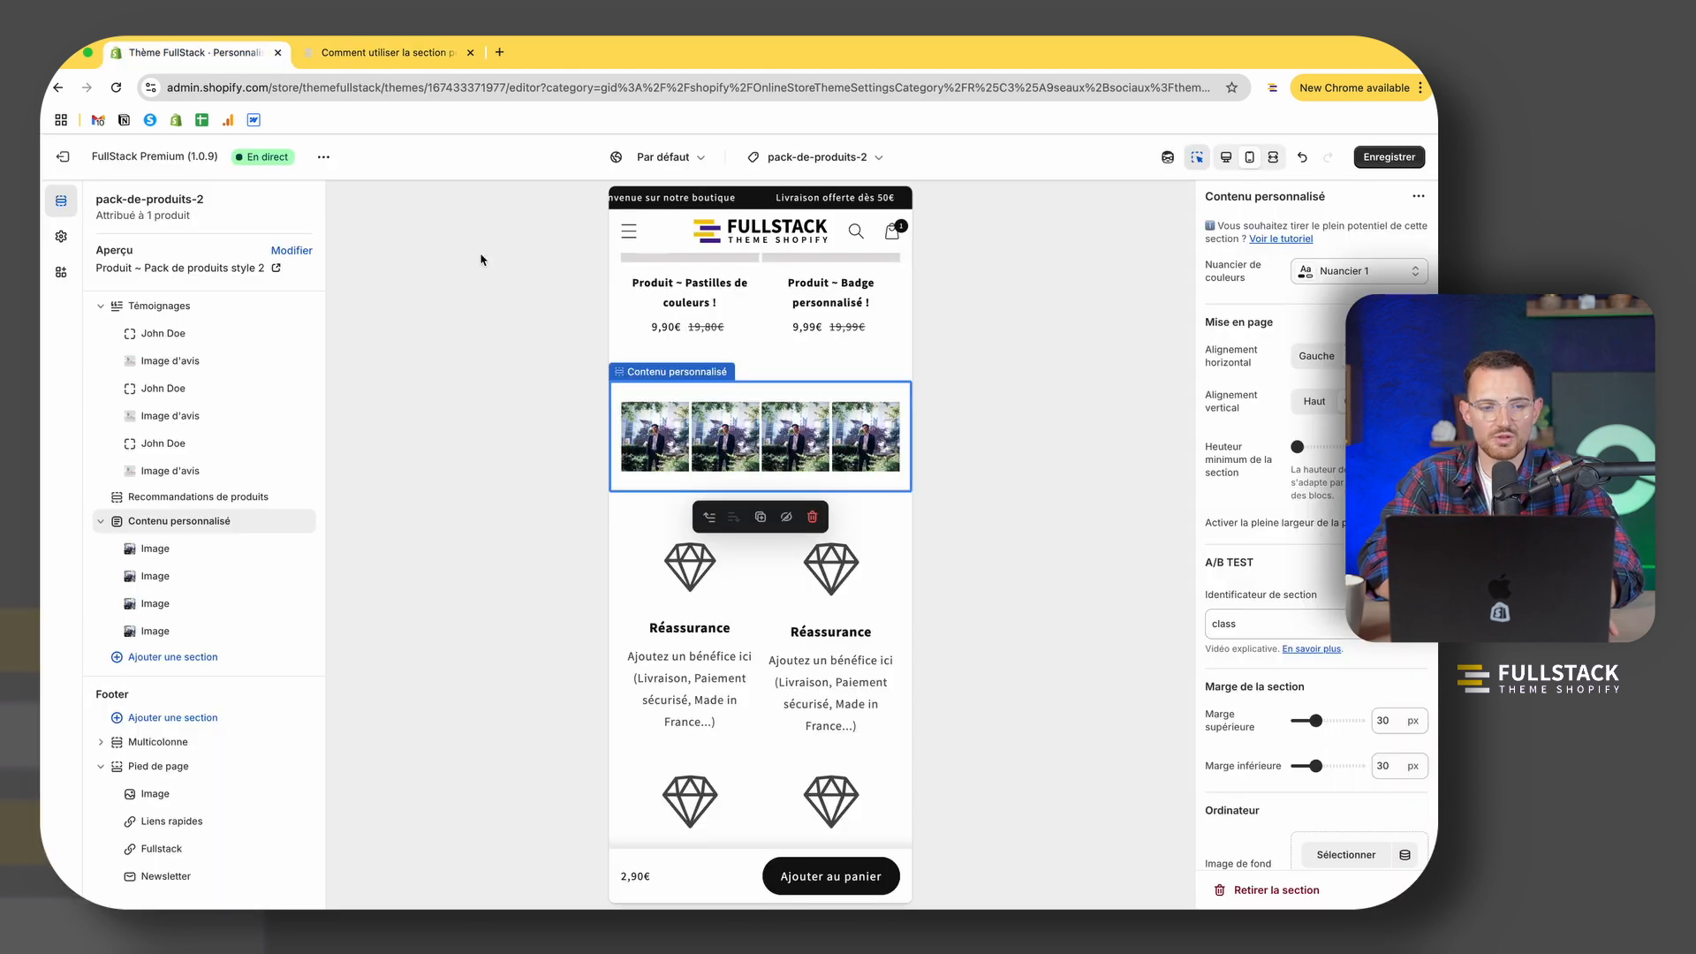
# Step: Switch the preview to desktop view to check the row of four images
pyautogui.click(170, 657)
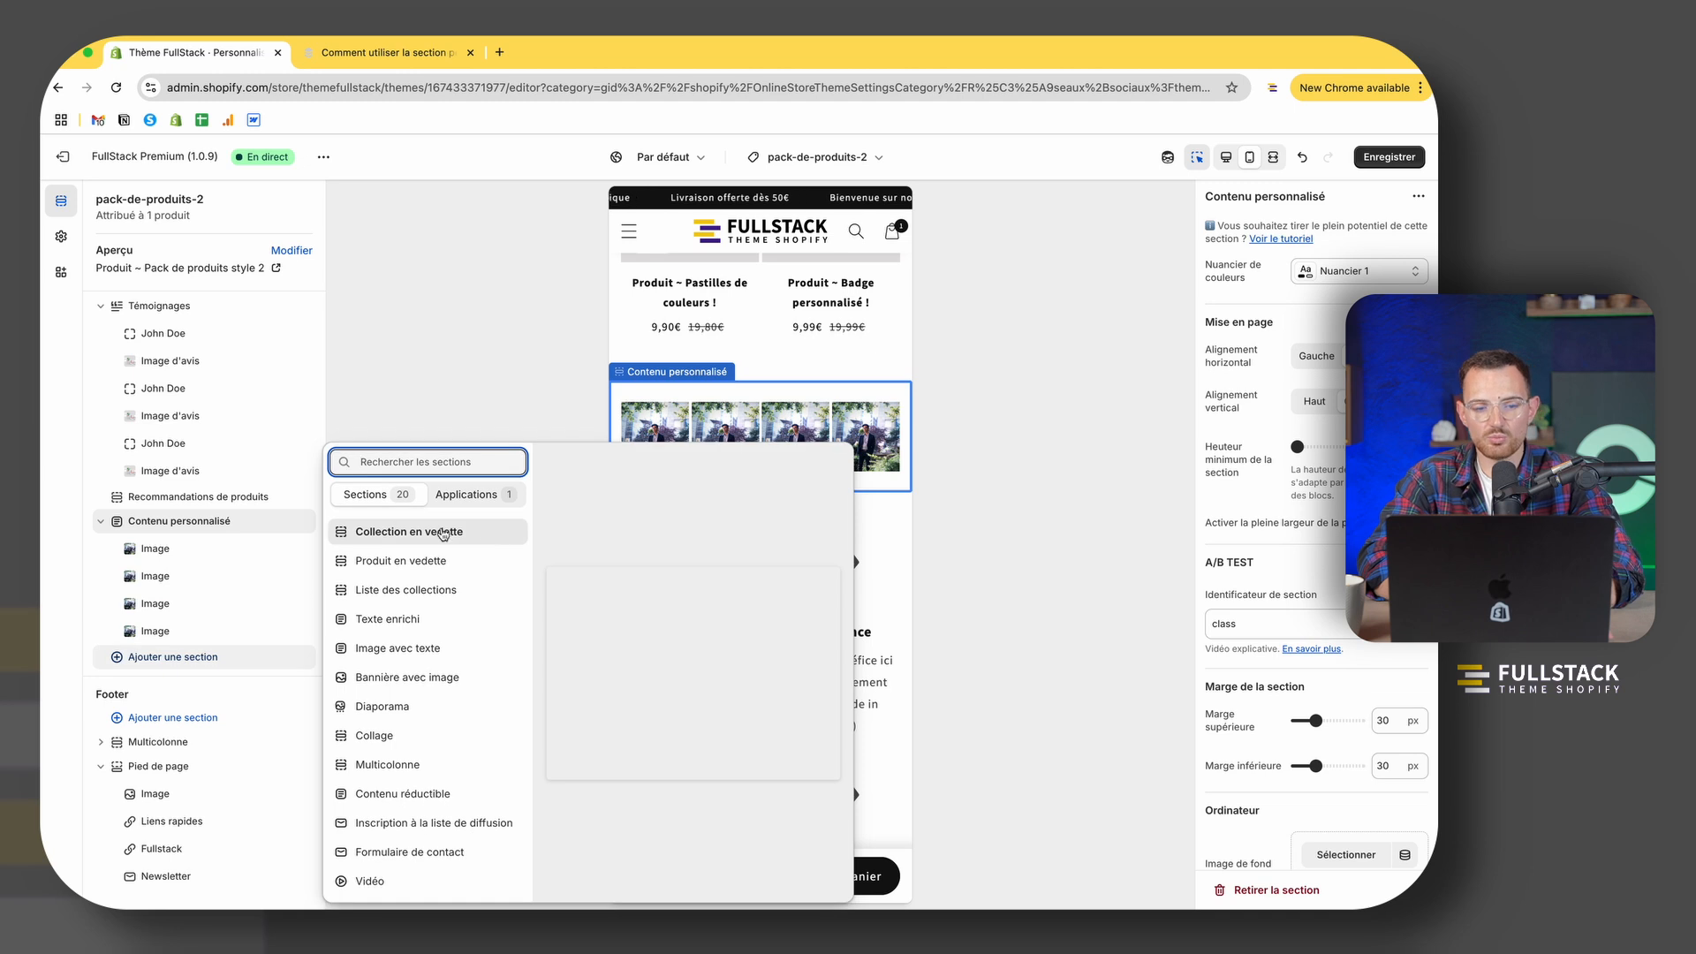
pyautogui.press('Escape')
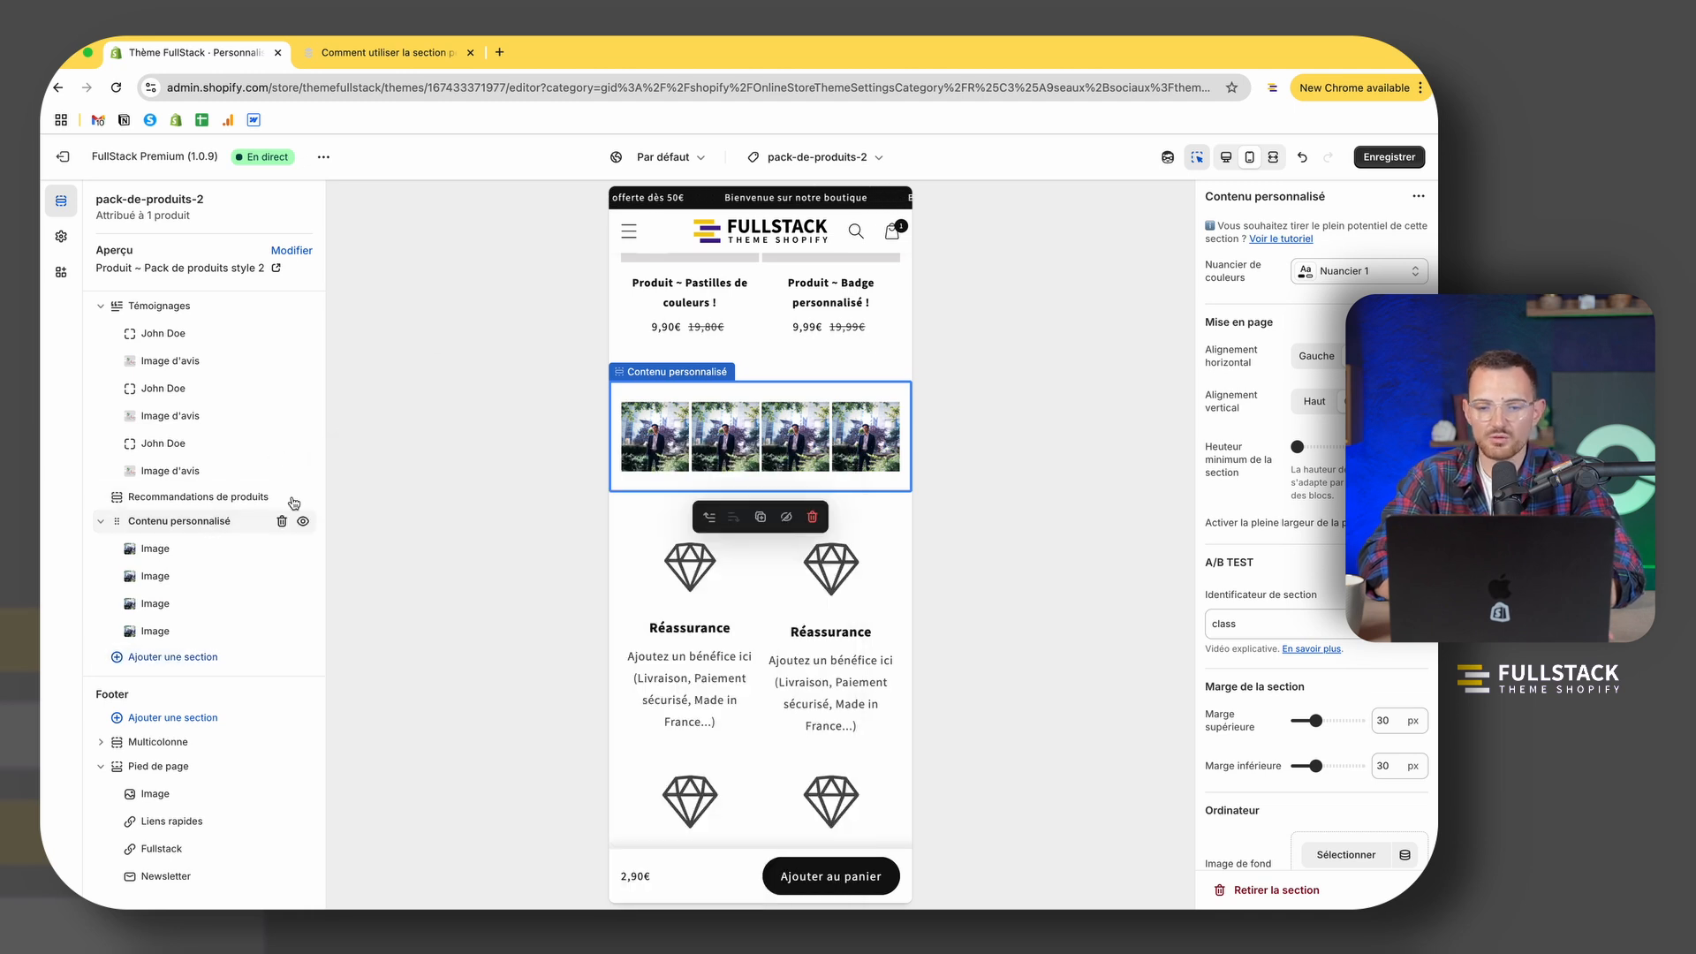
pyautogui.click(1226, 157)
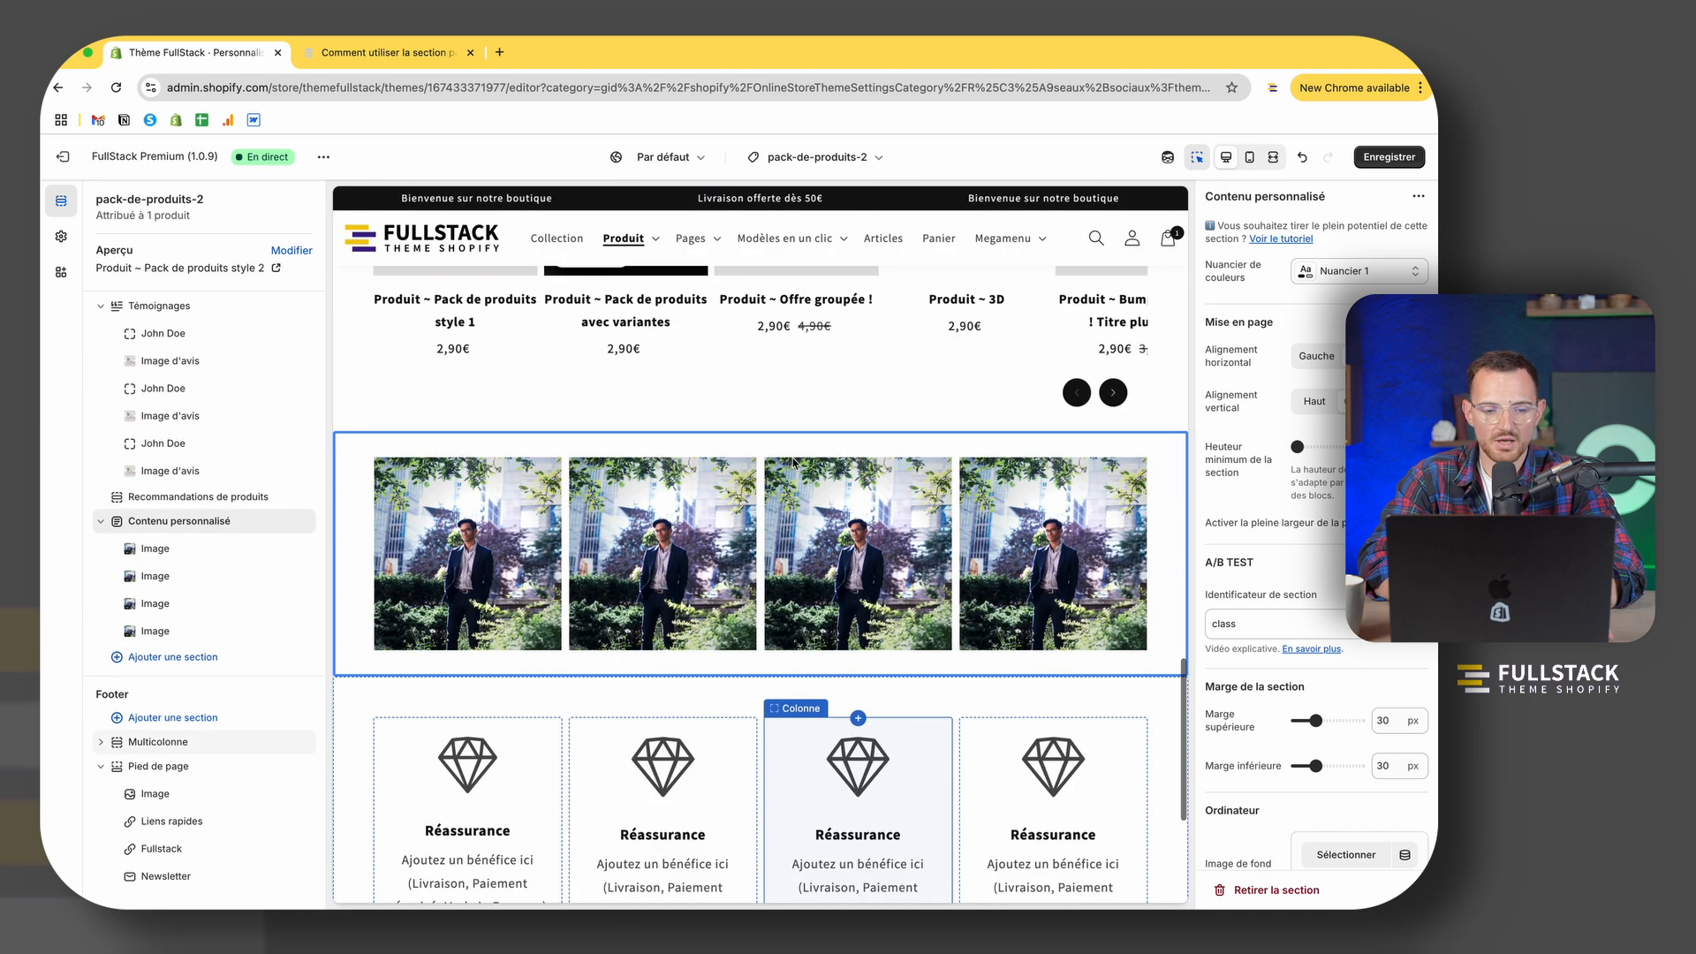
# Step: Search the available sections for "tex", try adding a Texte enrichi section below Contenu personnalisé, and remove it
pyautogui.click(170, 657)
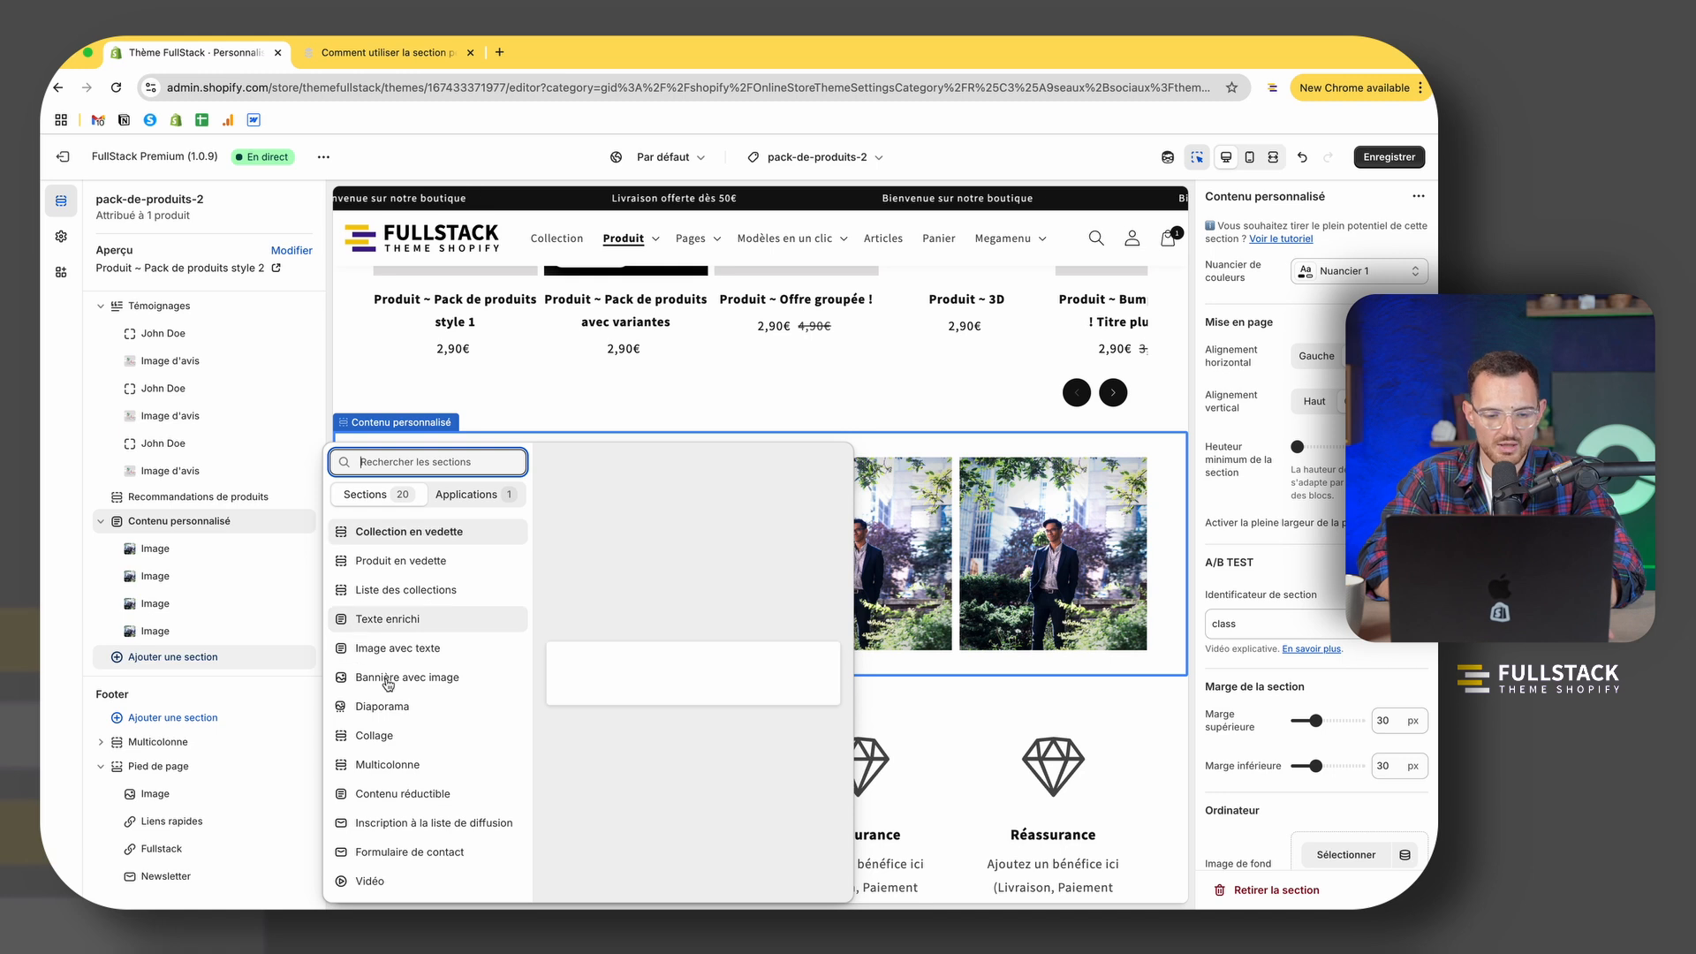
pyautogui.scroll(-5, 389, 760)
pyautogui.scroll(5, 389, 760)
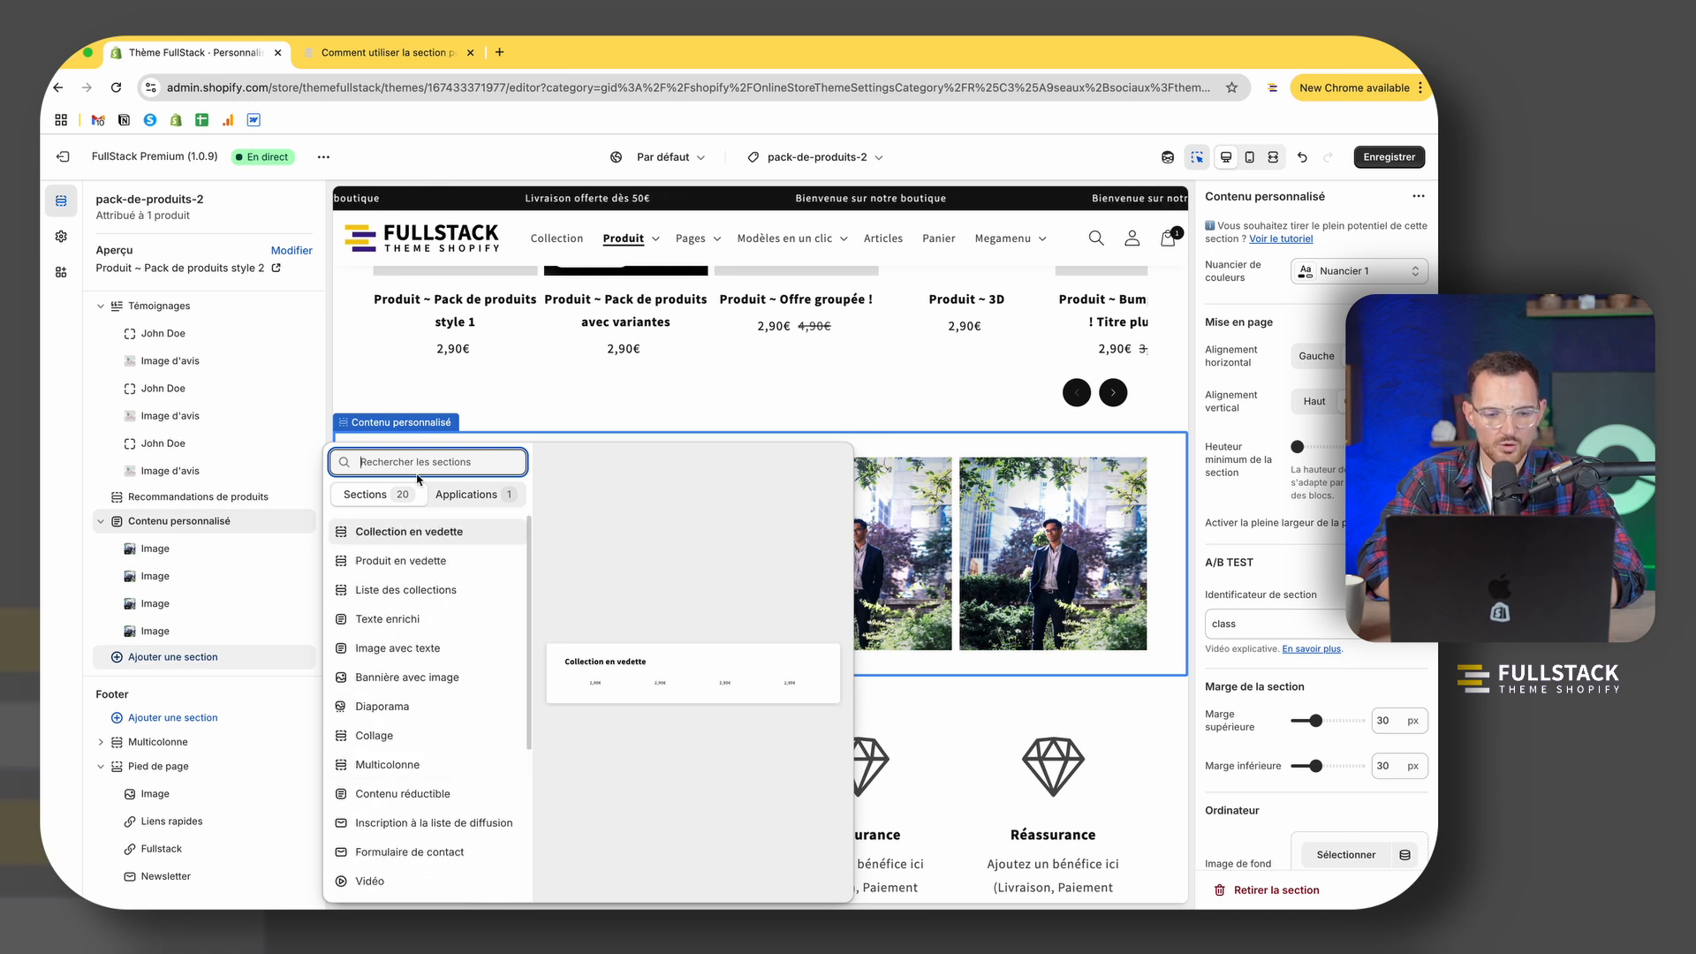
pyautogui.write('tit')
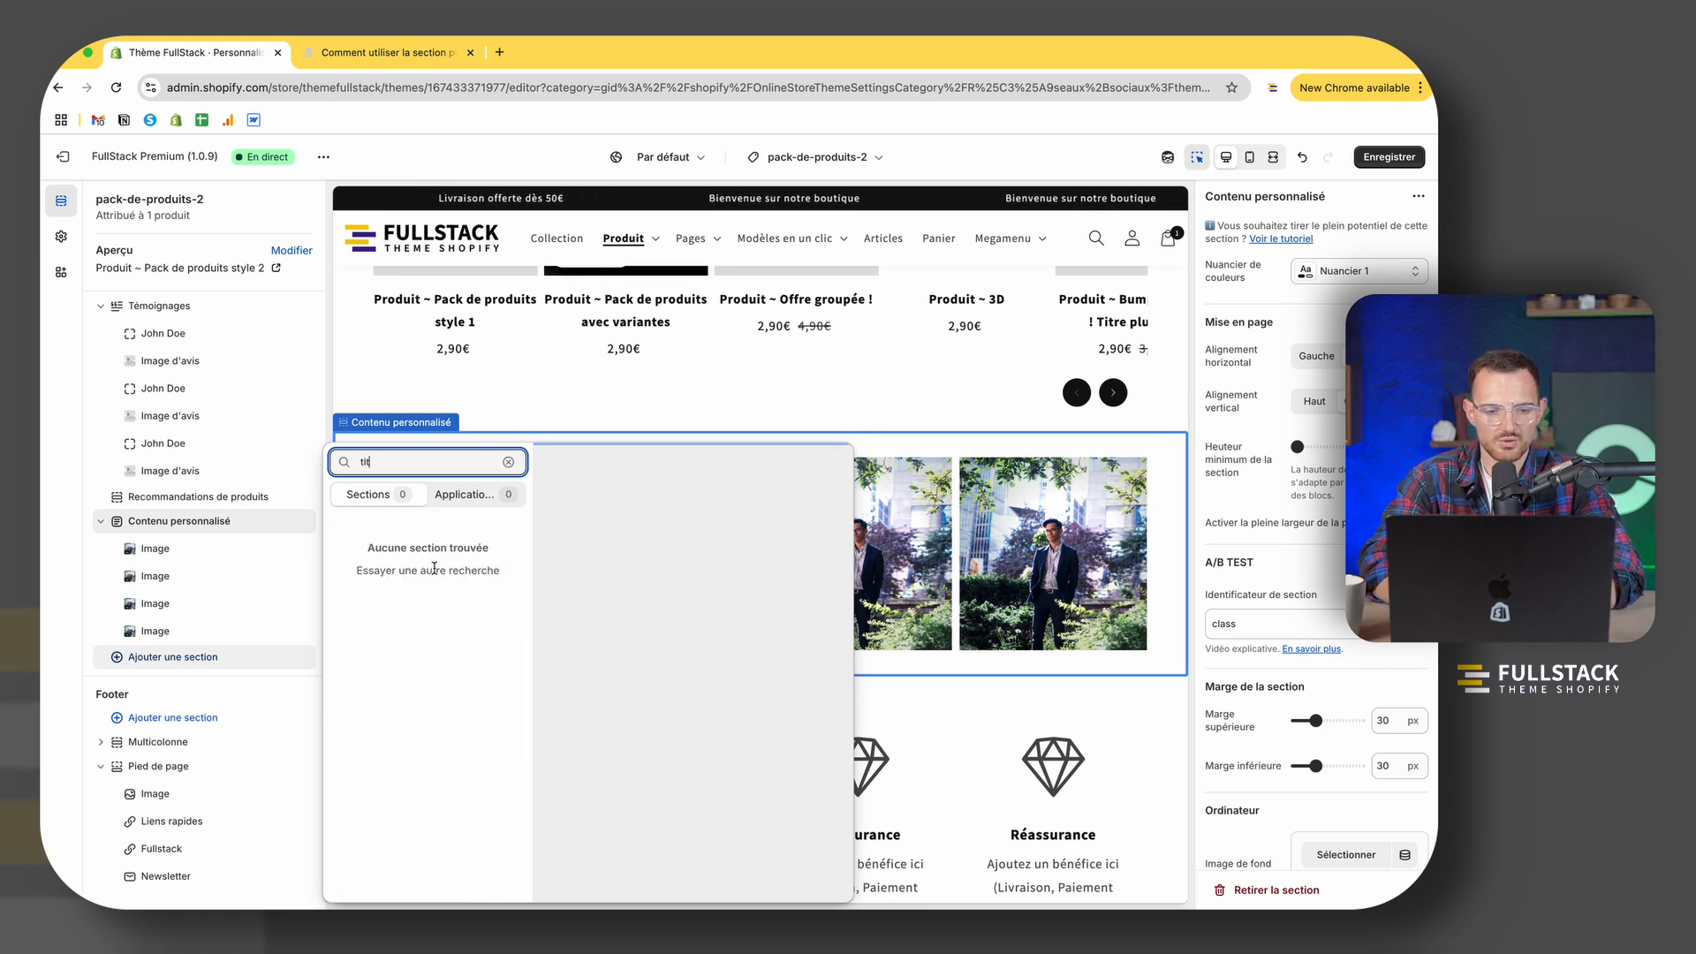
pyautogui.press('BackSpace')
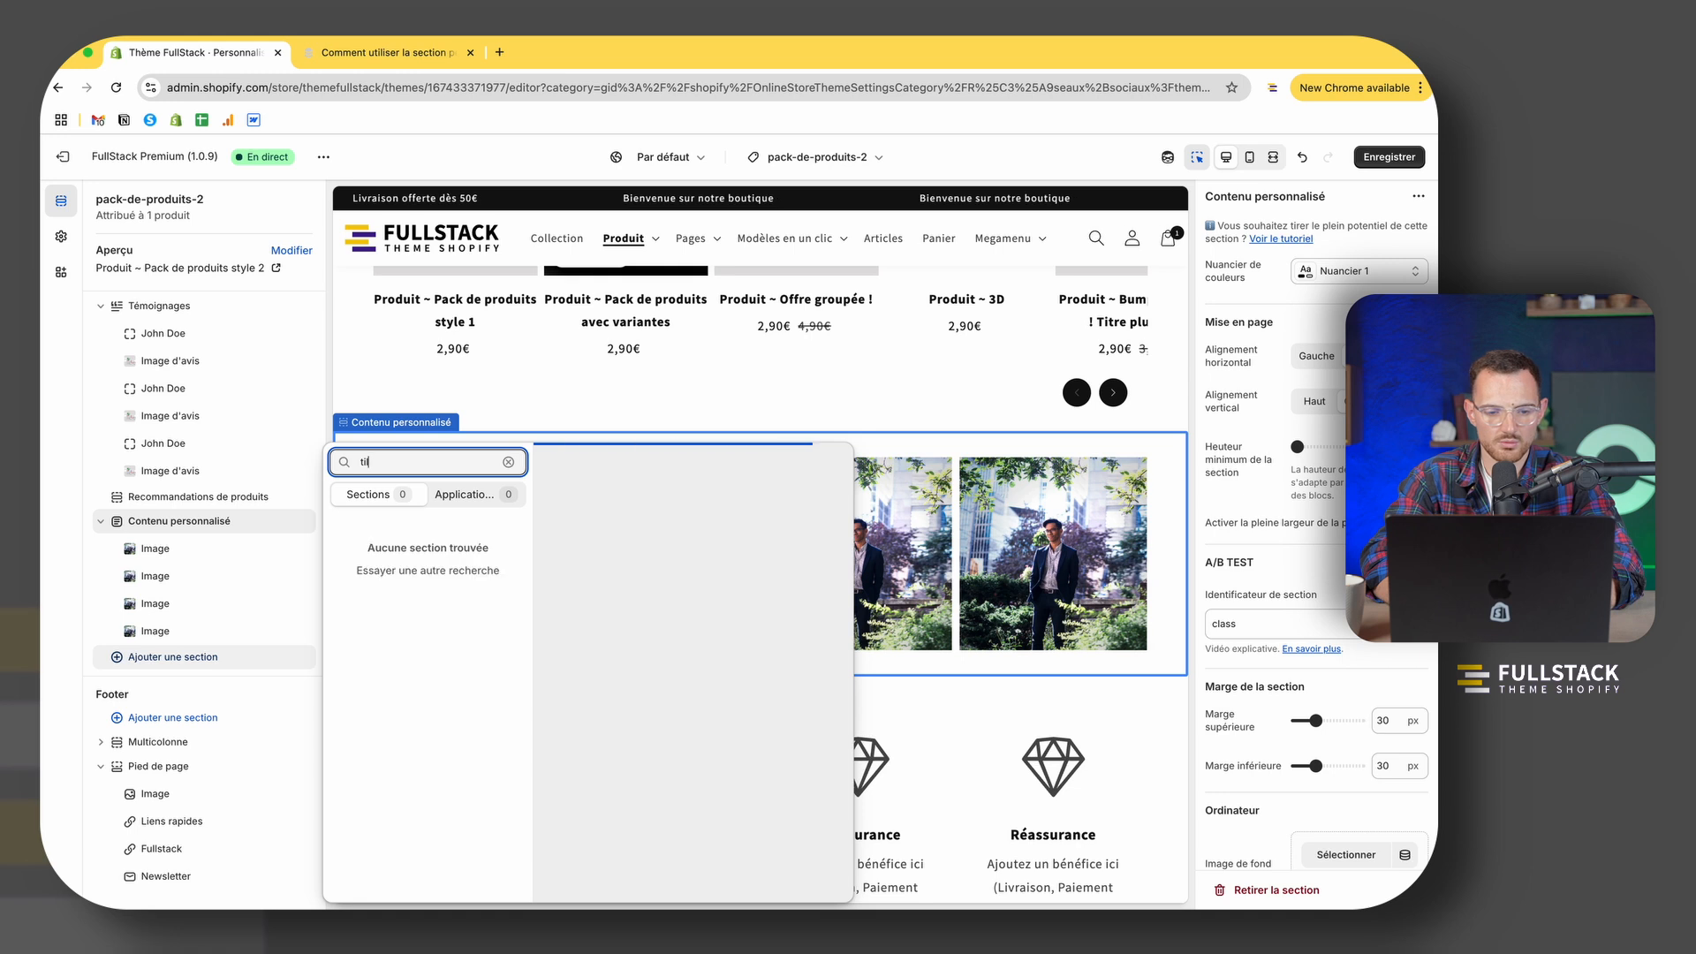
pyautogui.press('BackSpace')
pyautogui.press('BackSpace')
pyautogui.write('tex')
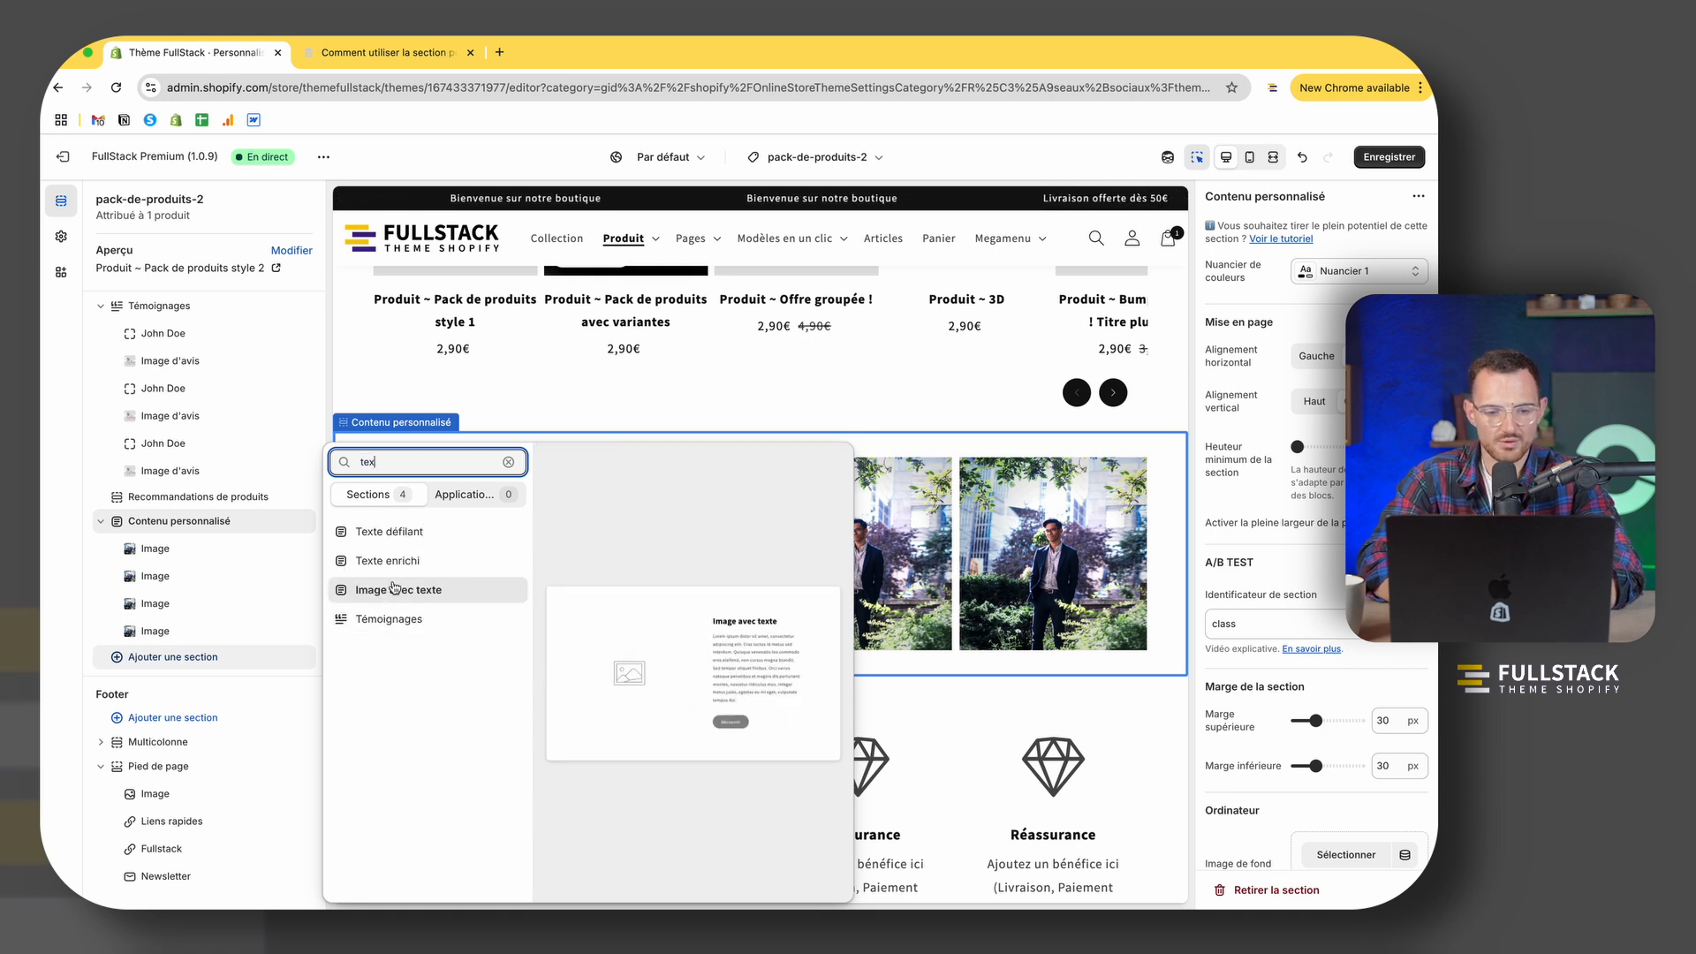
pyautogui.click(389, 560)
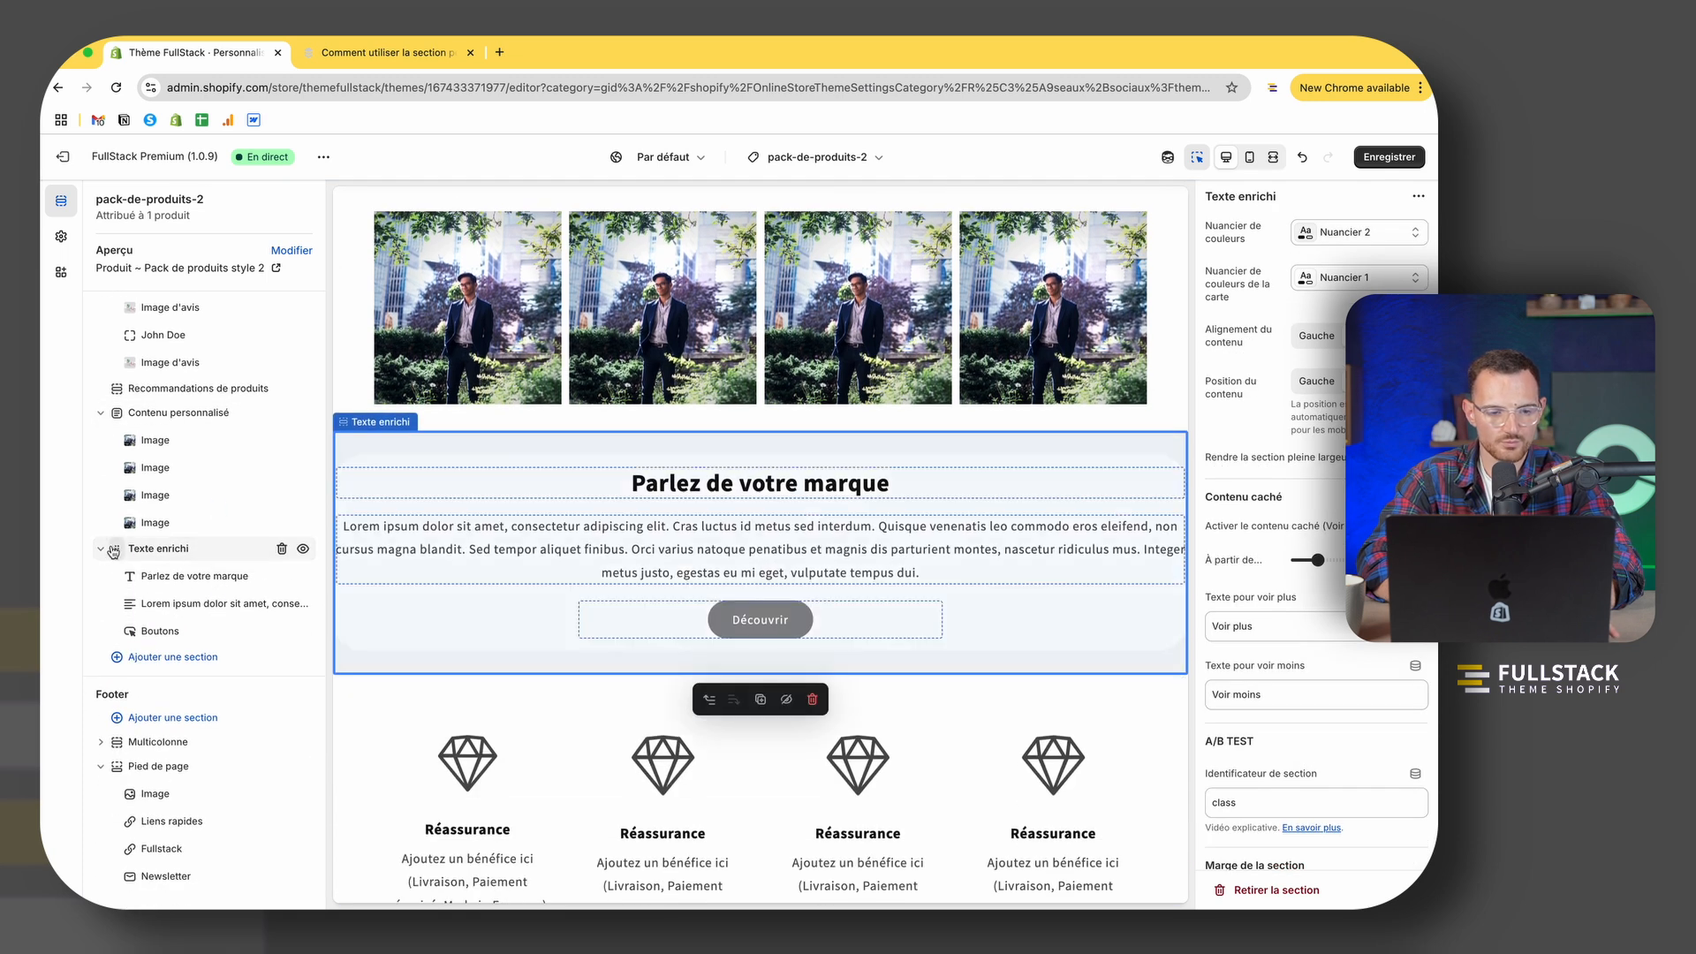
pyautogui.click(282, 549)
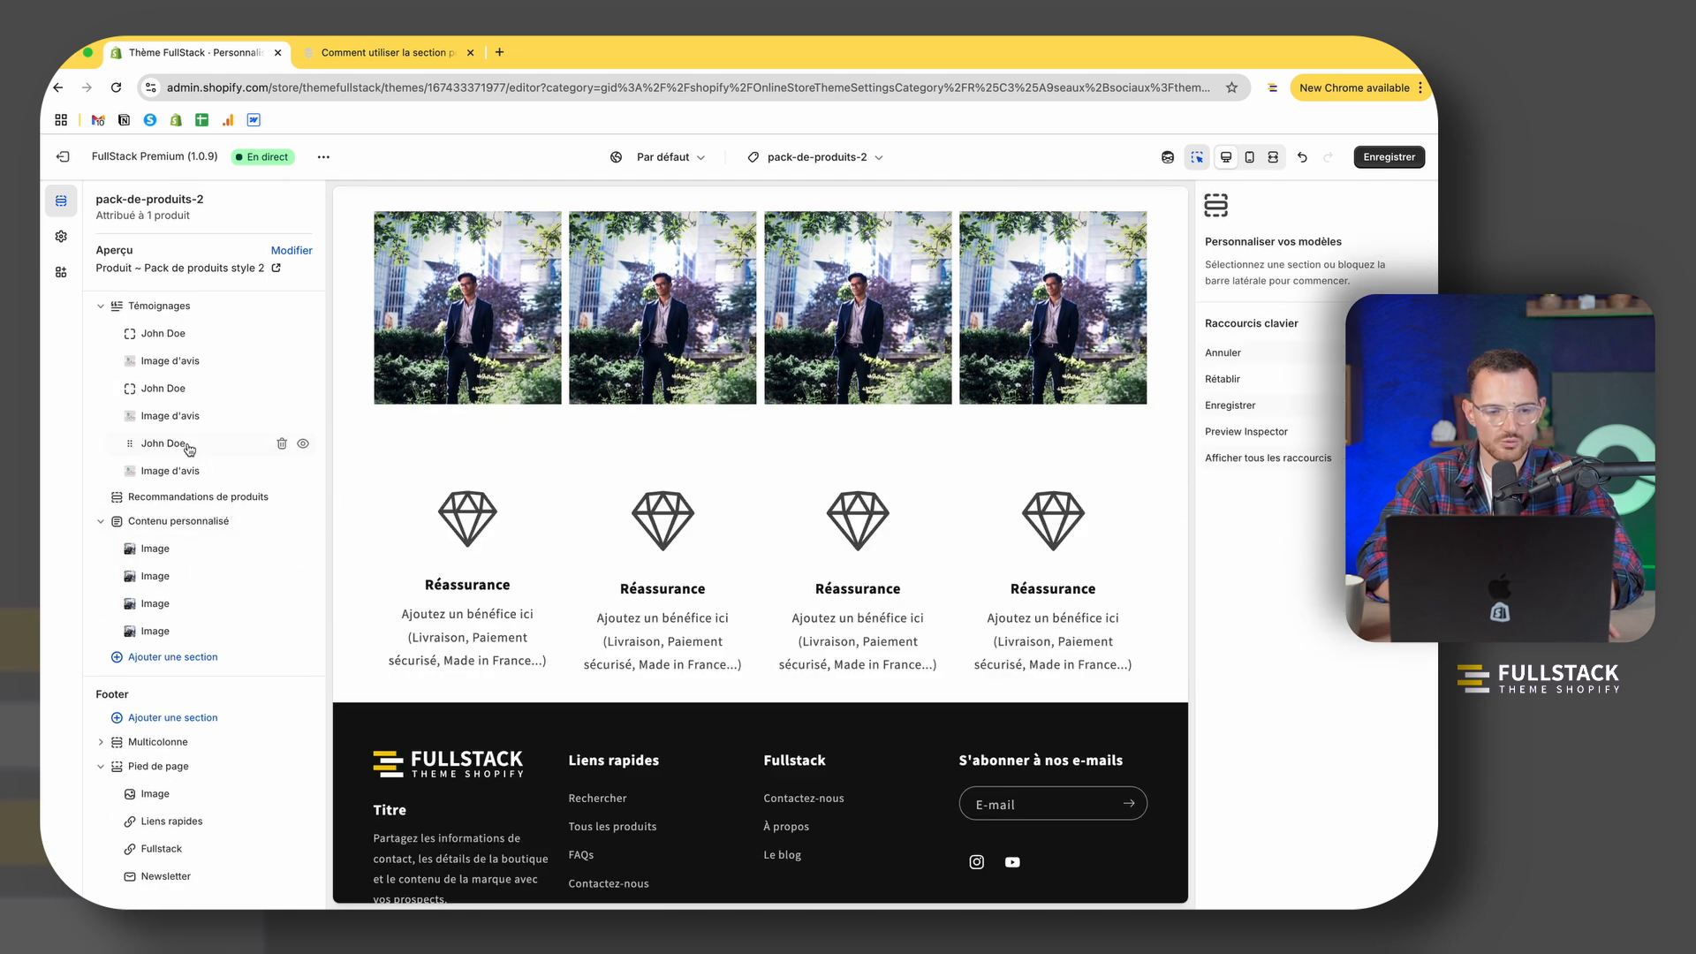
pyautogui.click(219, 539)
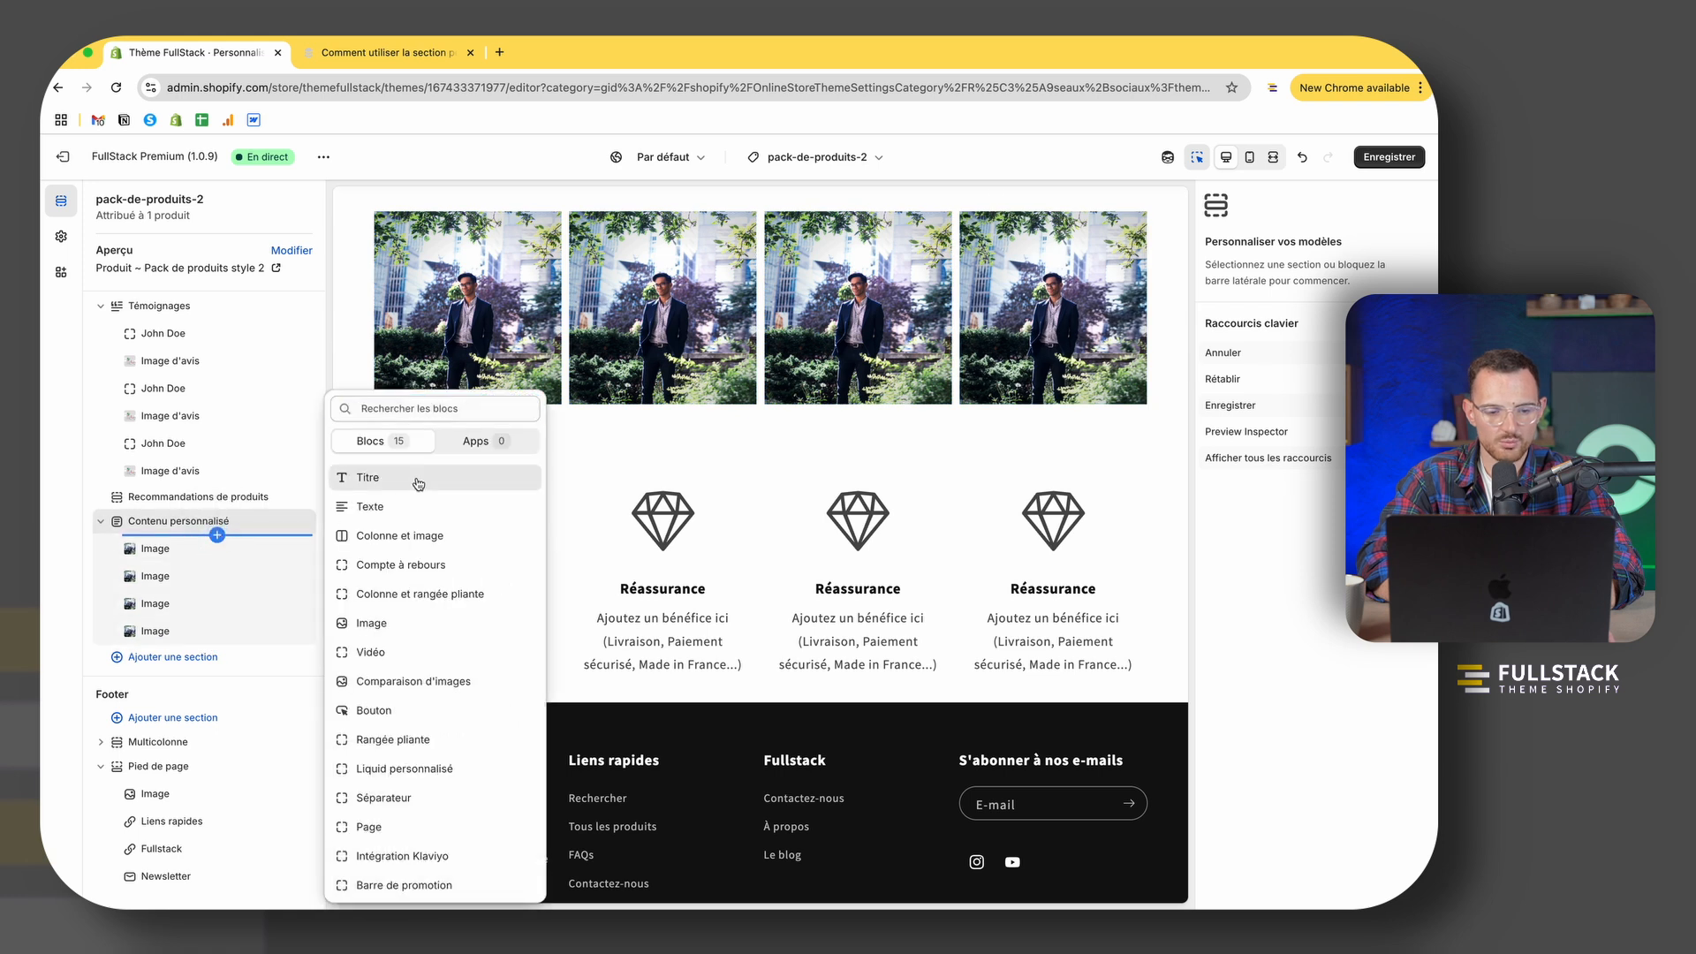
pyautogui.click(375, 477)
pyautogui.click(1280, 262)
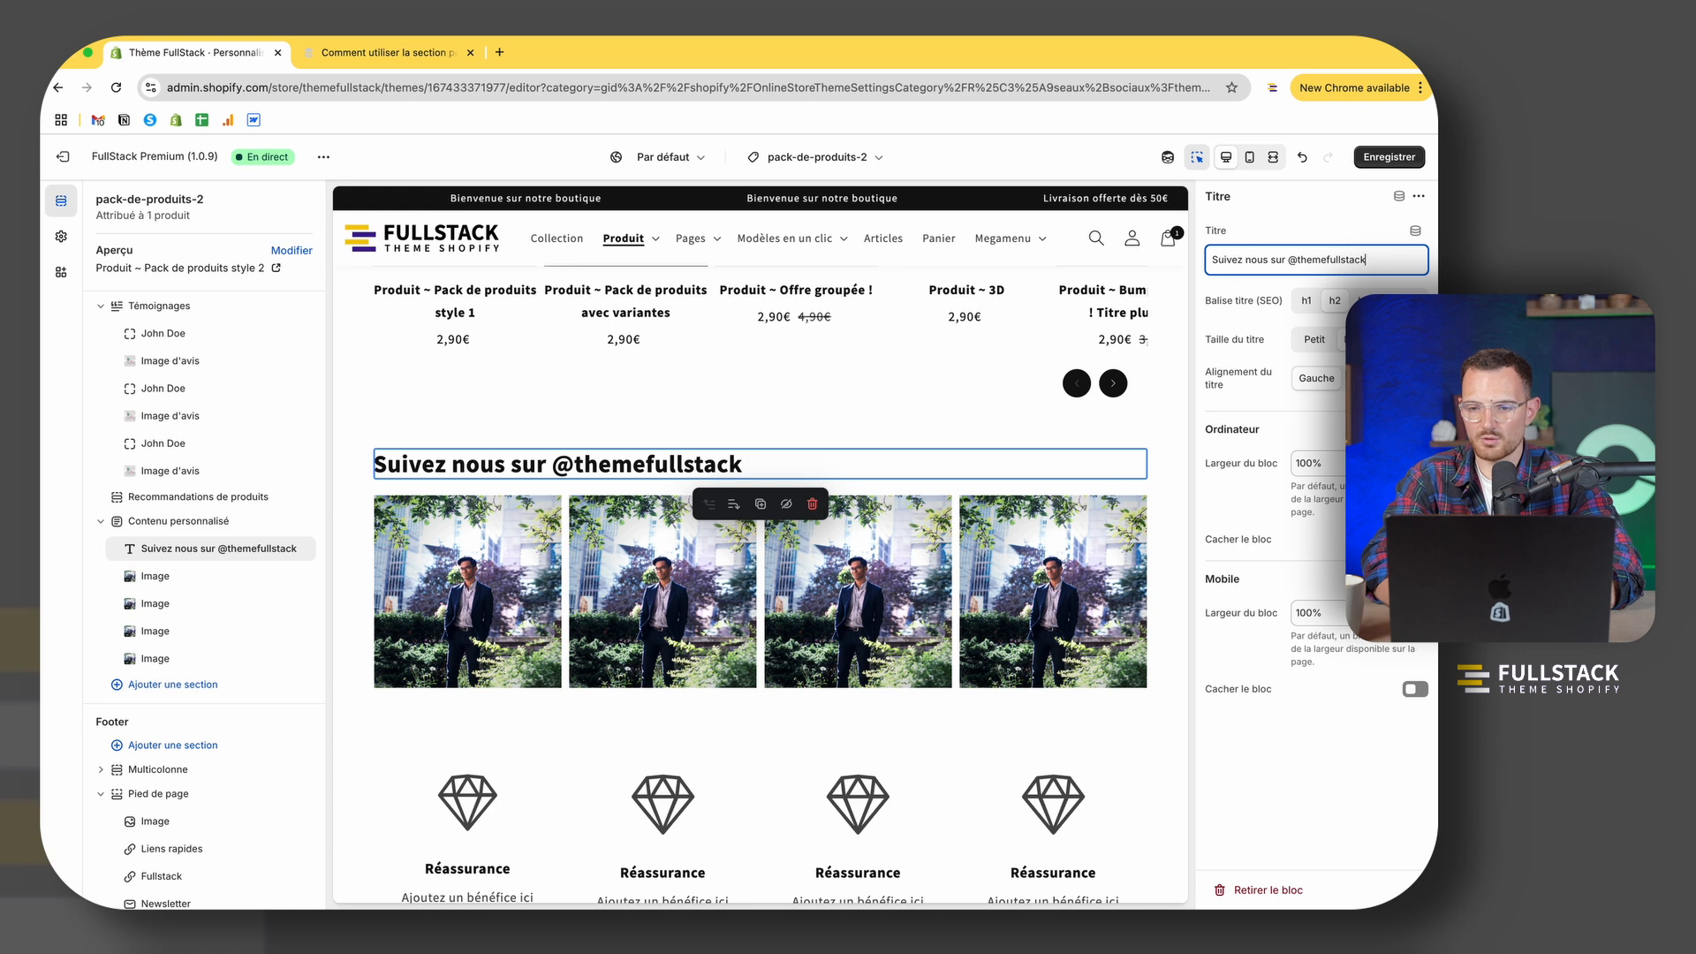
pyautogui.write('Vous e ête')
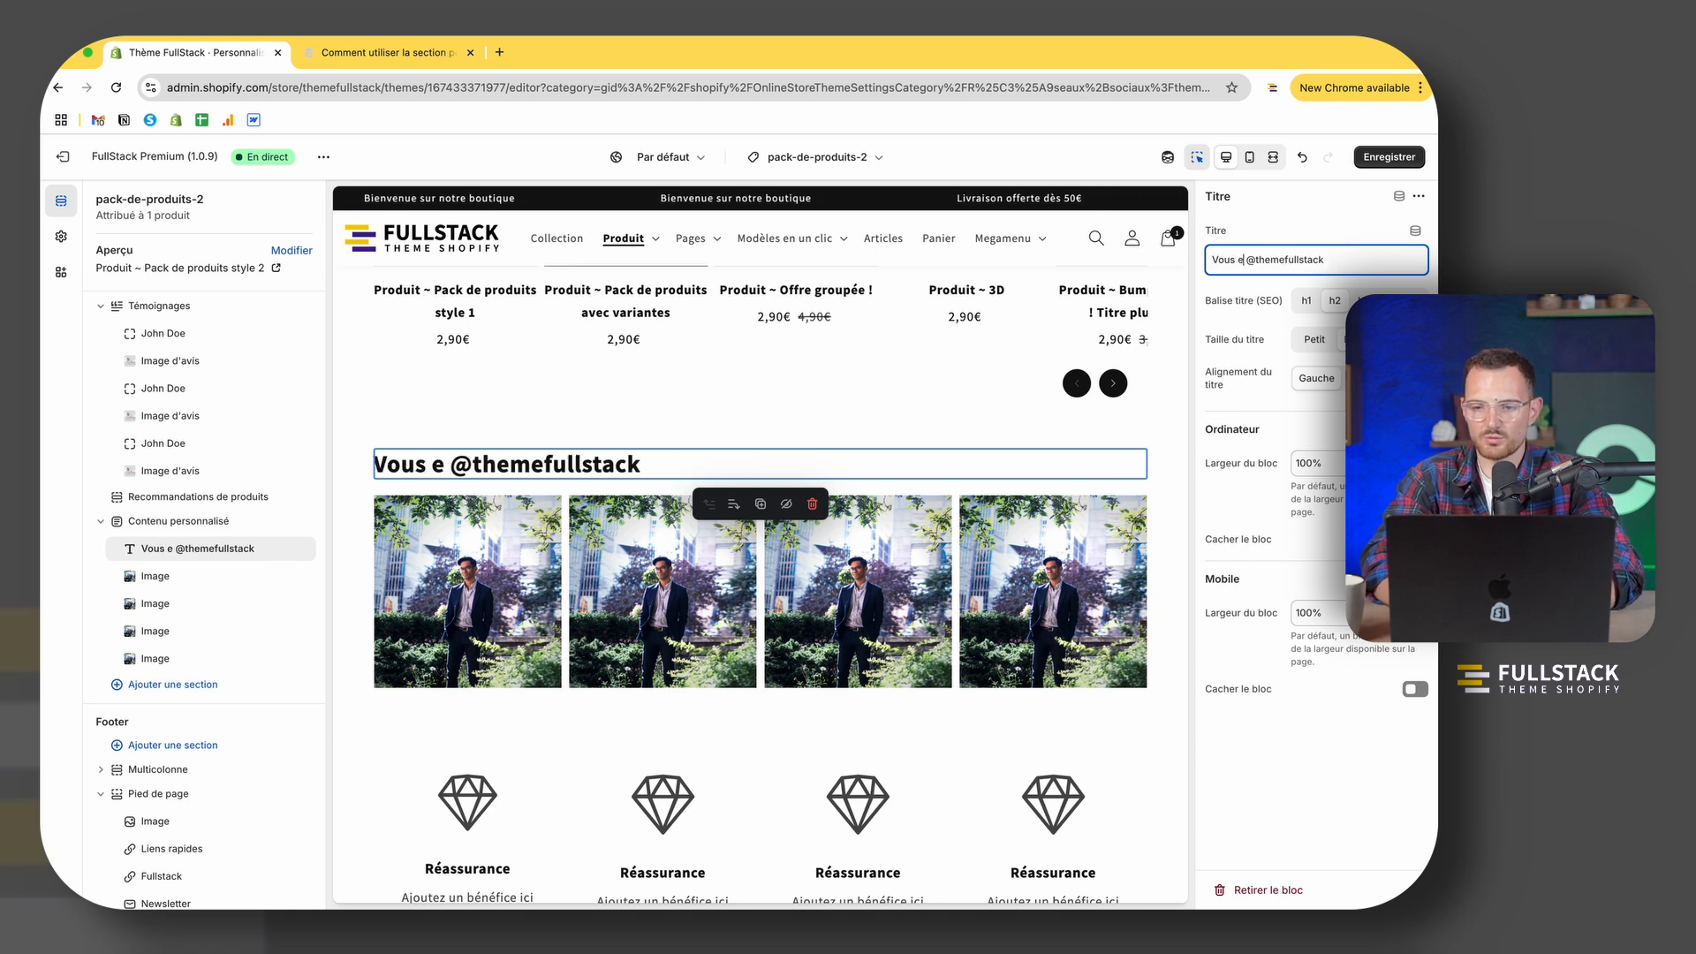
pyautogui.write('s')
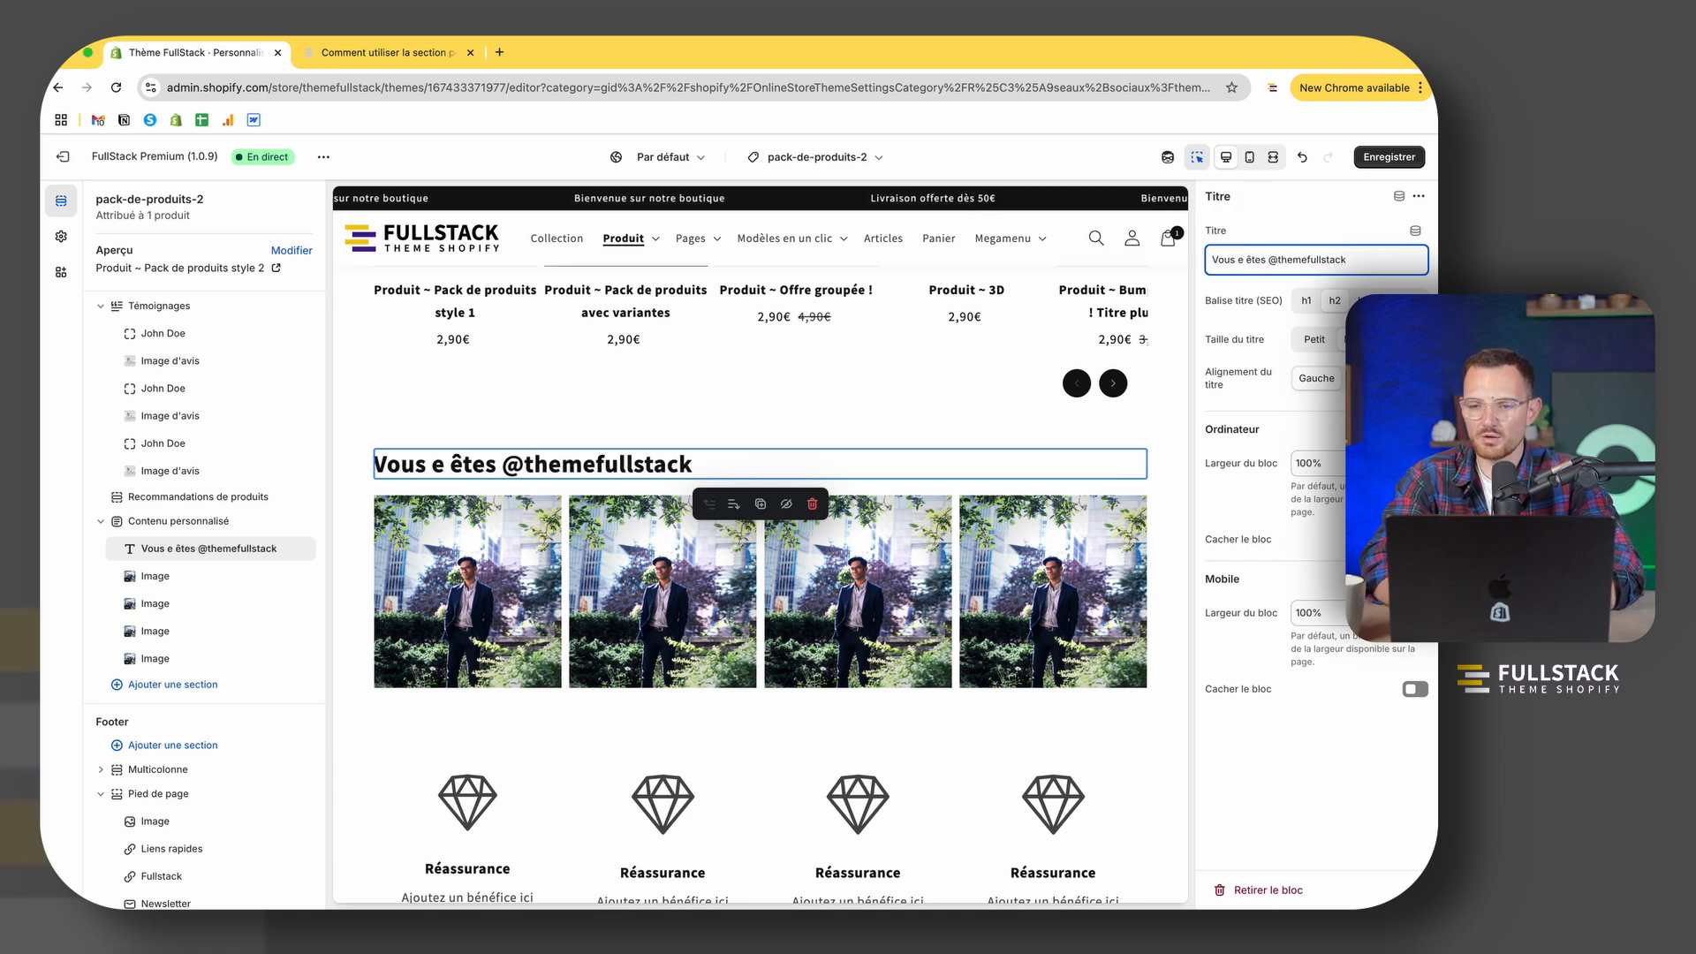
pyautogui.press('BackSpace')
pyautogui.press('BackSpace')
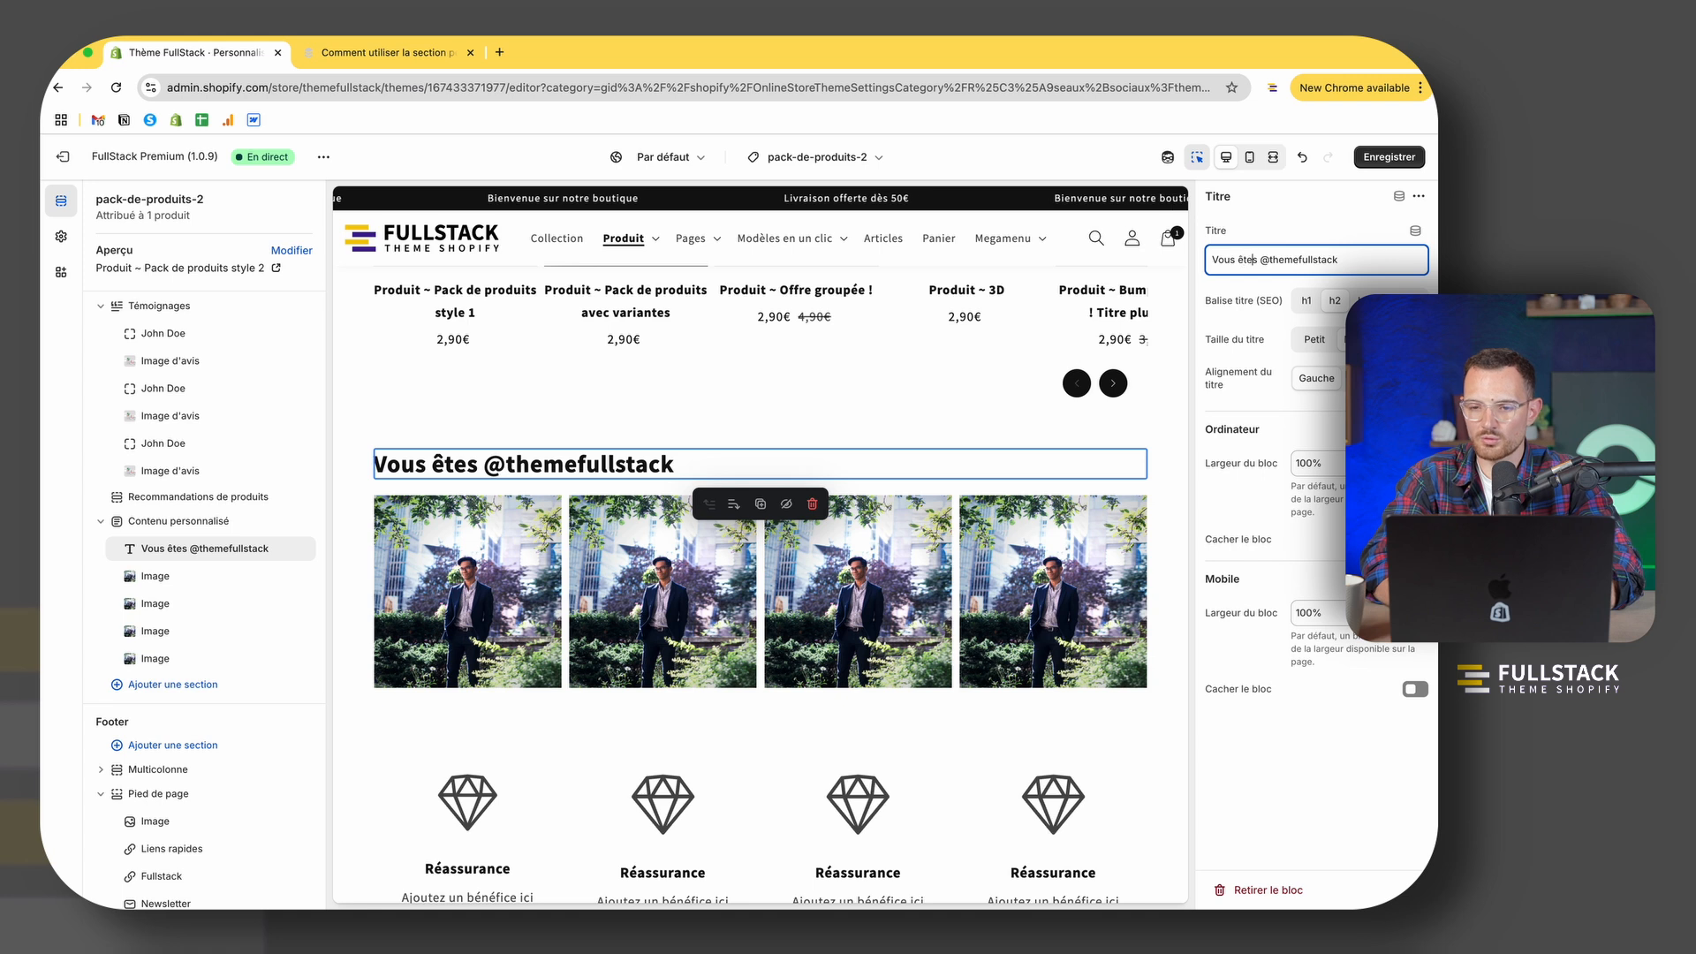
pyautogui.write('plus d e')
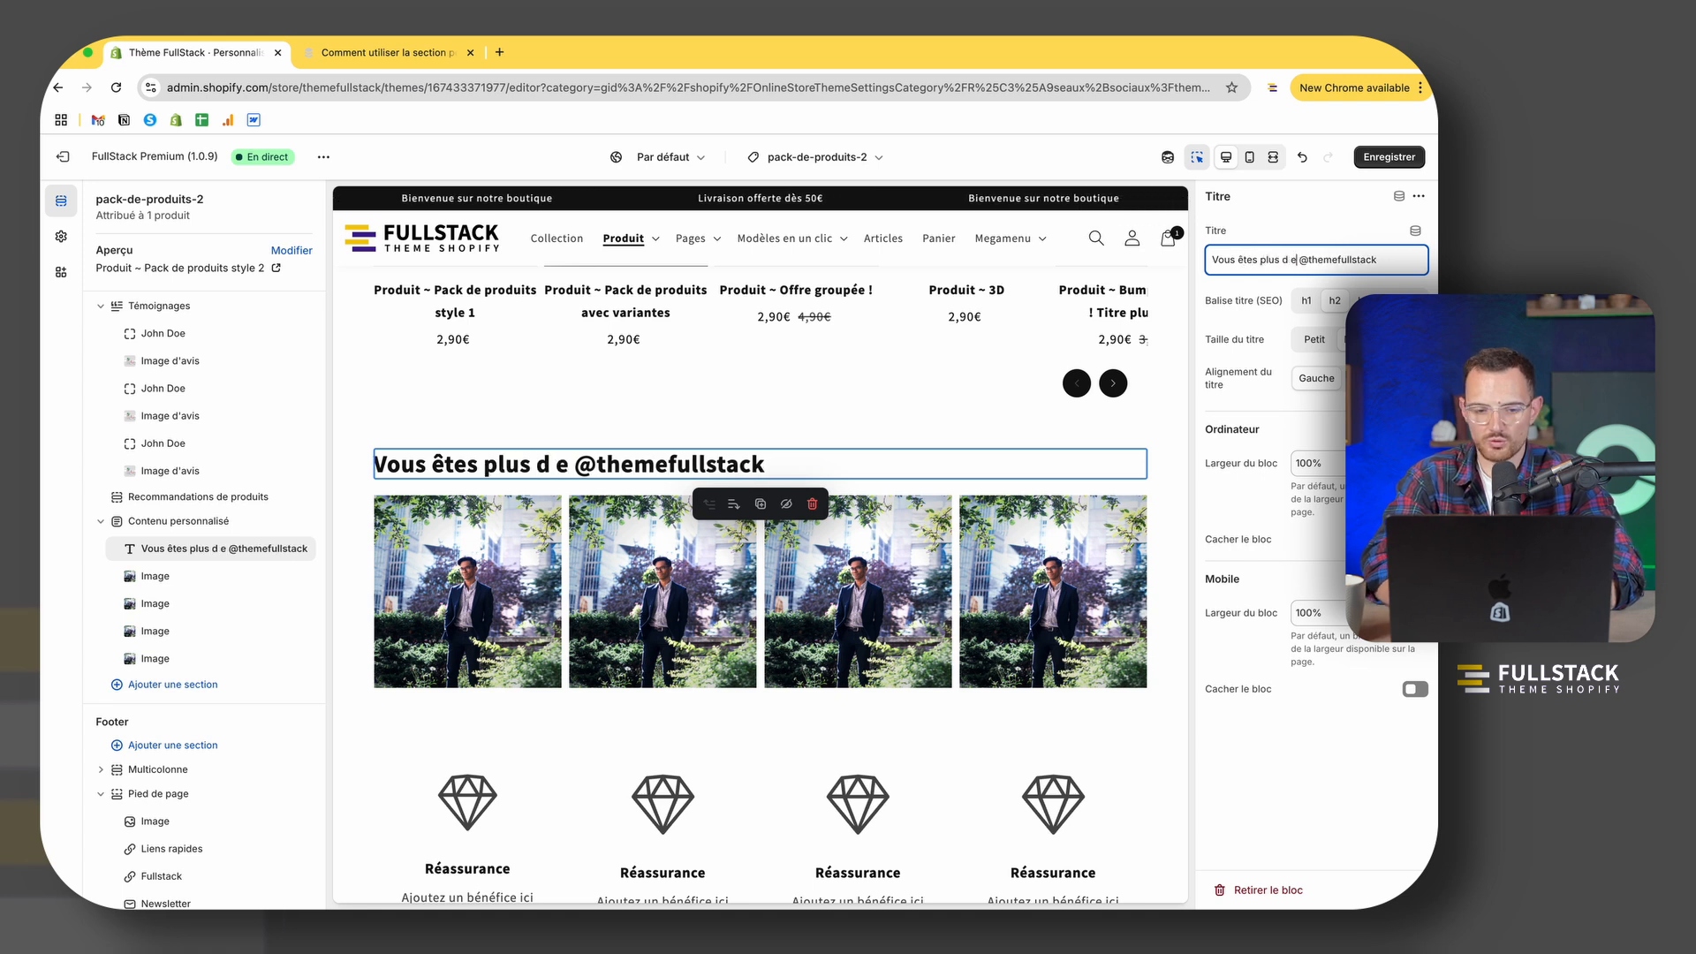
pyautogui.press('BackSpace')
pyautogui.press('BackSpace')
pyautogui.press('BackSpace')
pyautogui.write('e')
pyautogui.press('BackSpace')
pyautogui.write('de 12.')
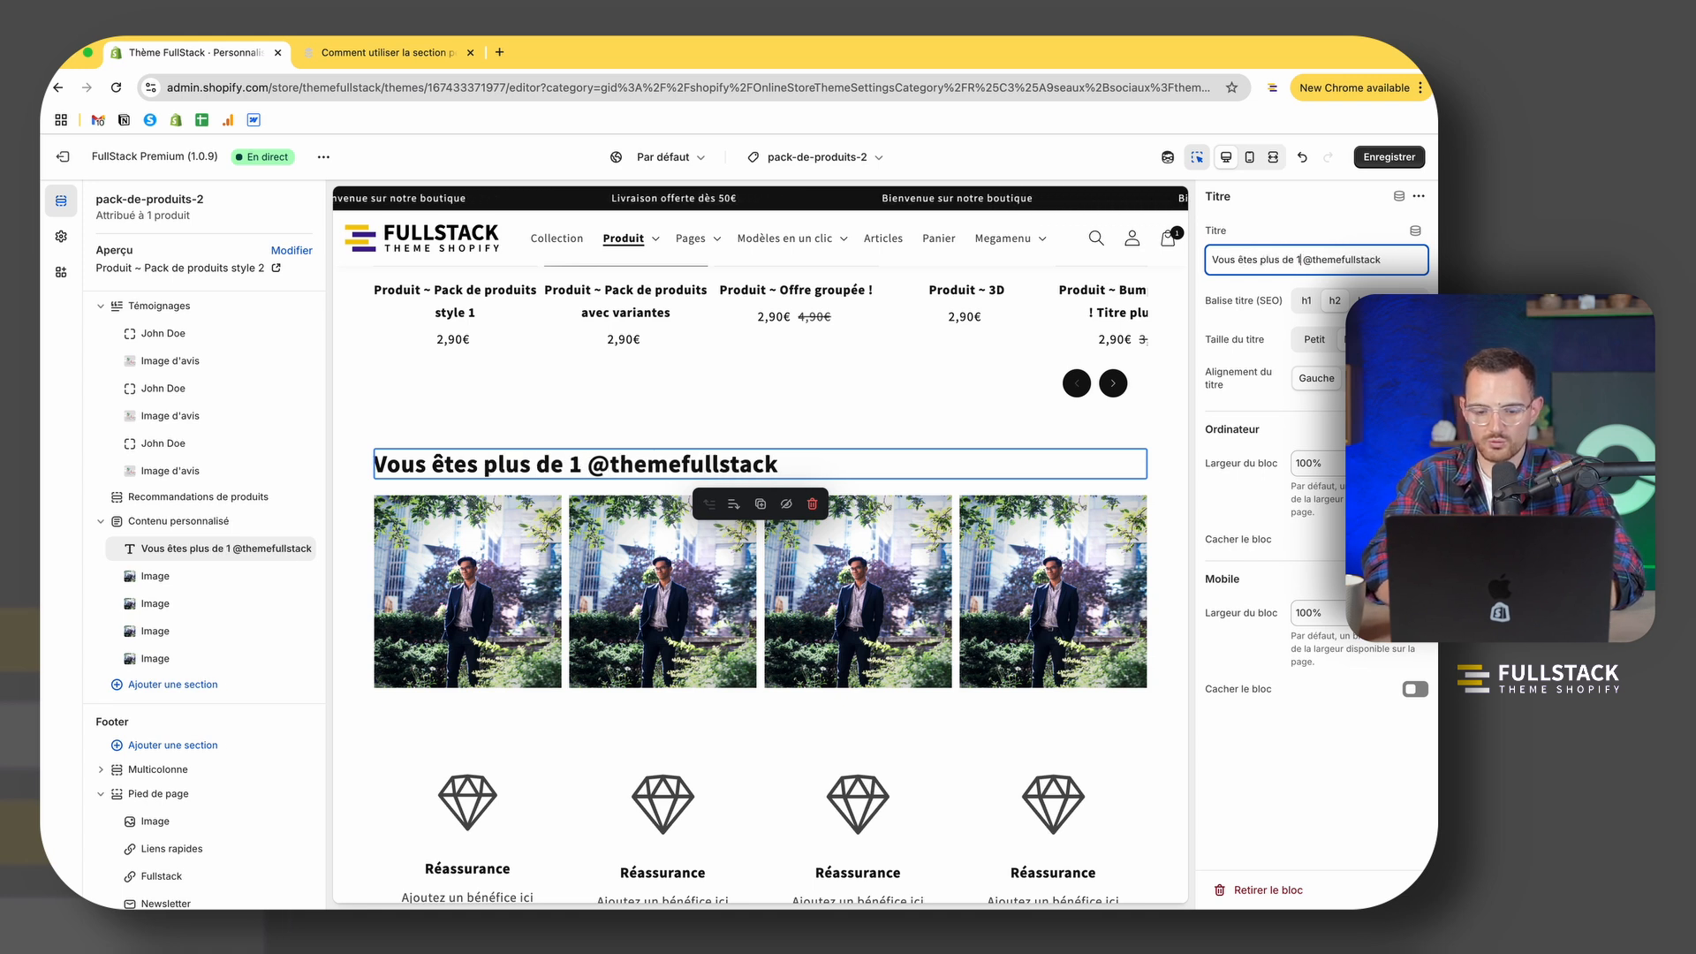
pyautogui.write('5k a à')
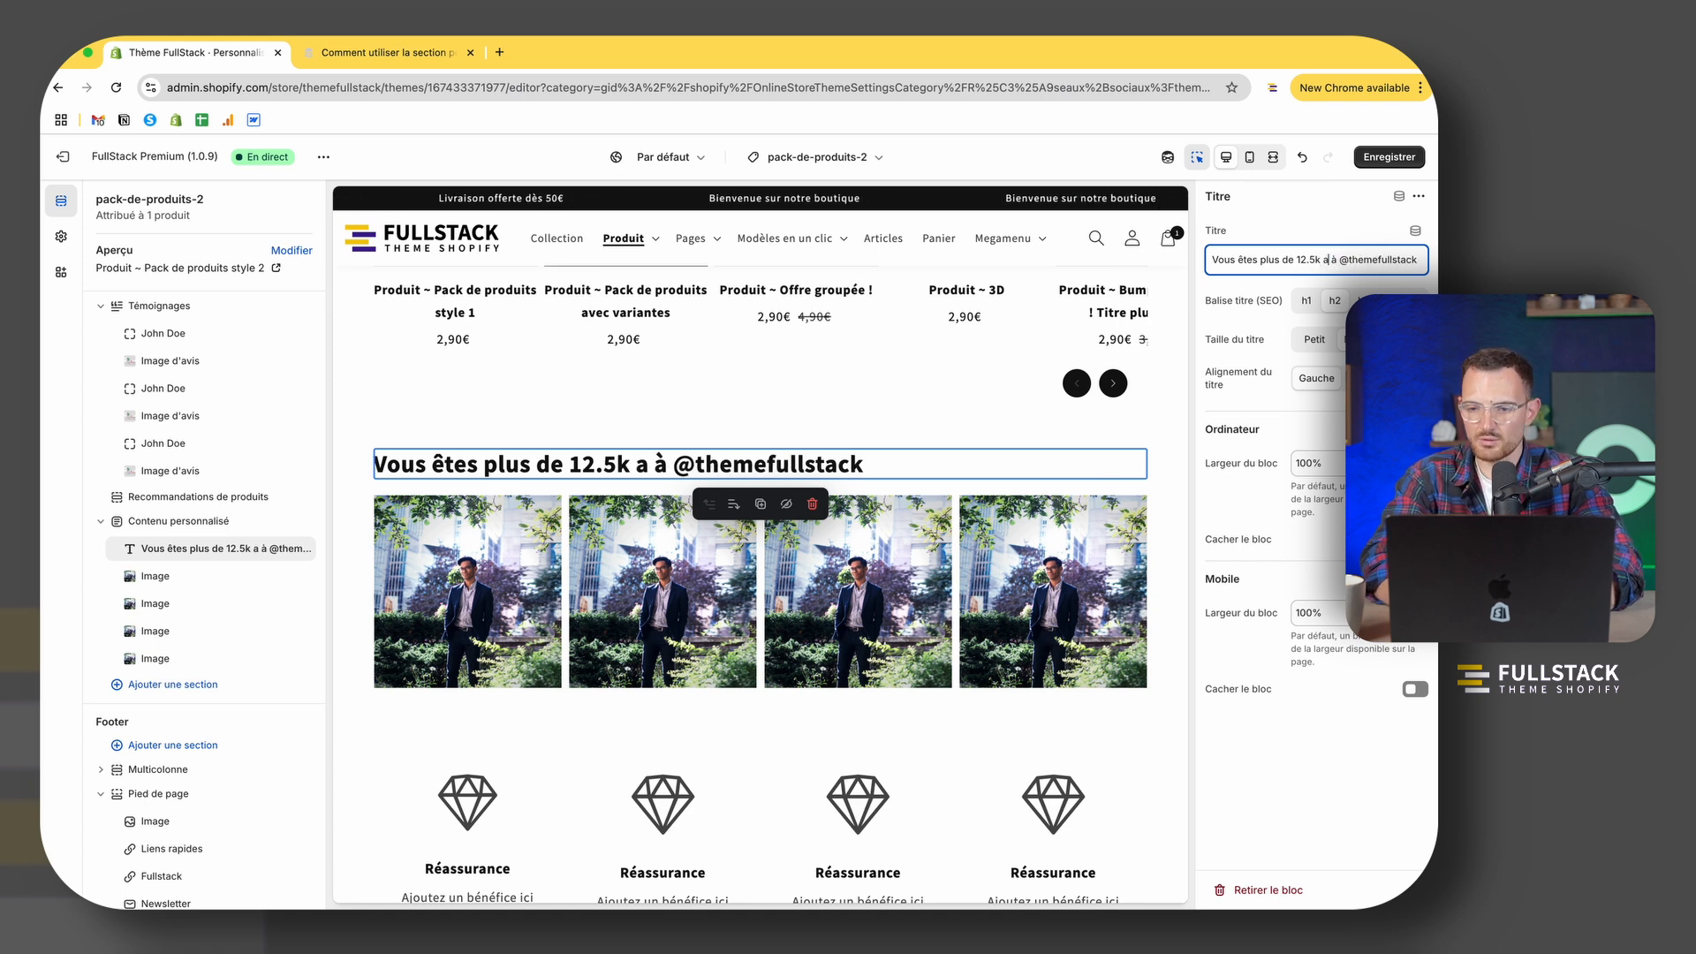
pyautogui.press('BackSpace')
pyautogui.press('BackSpace')
pyautogui.write('nous suivre ')
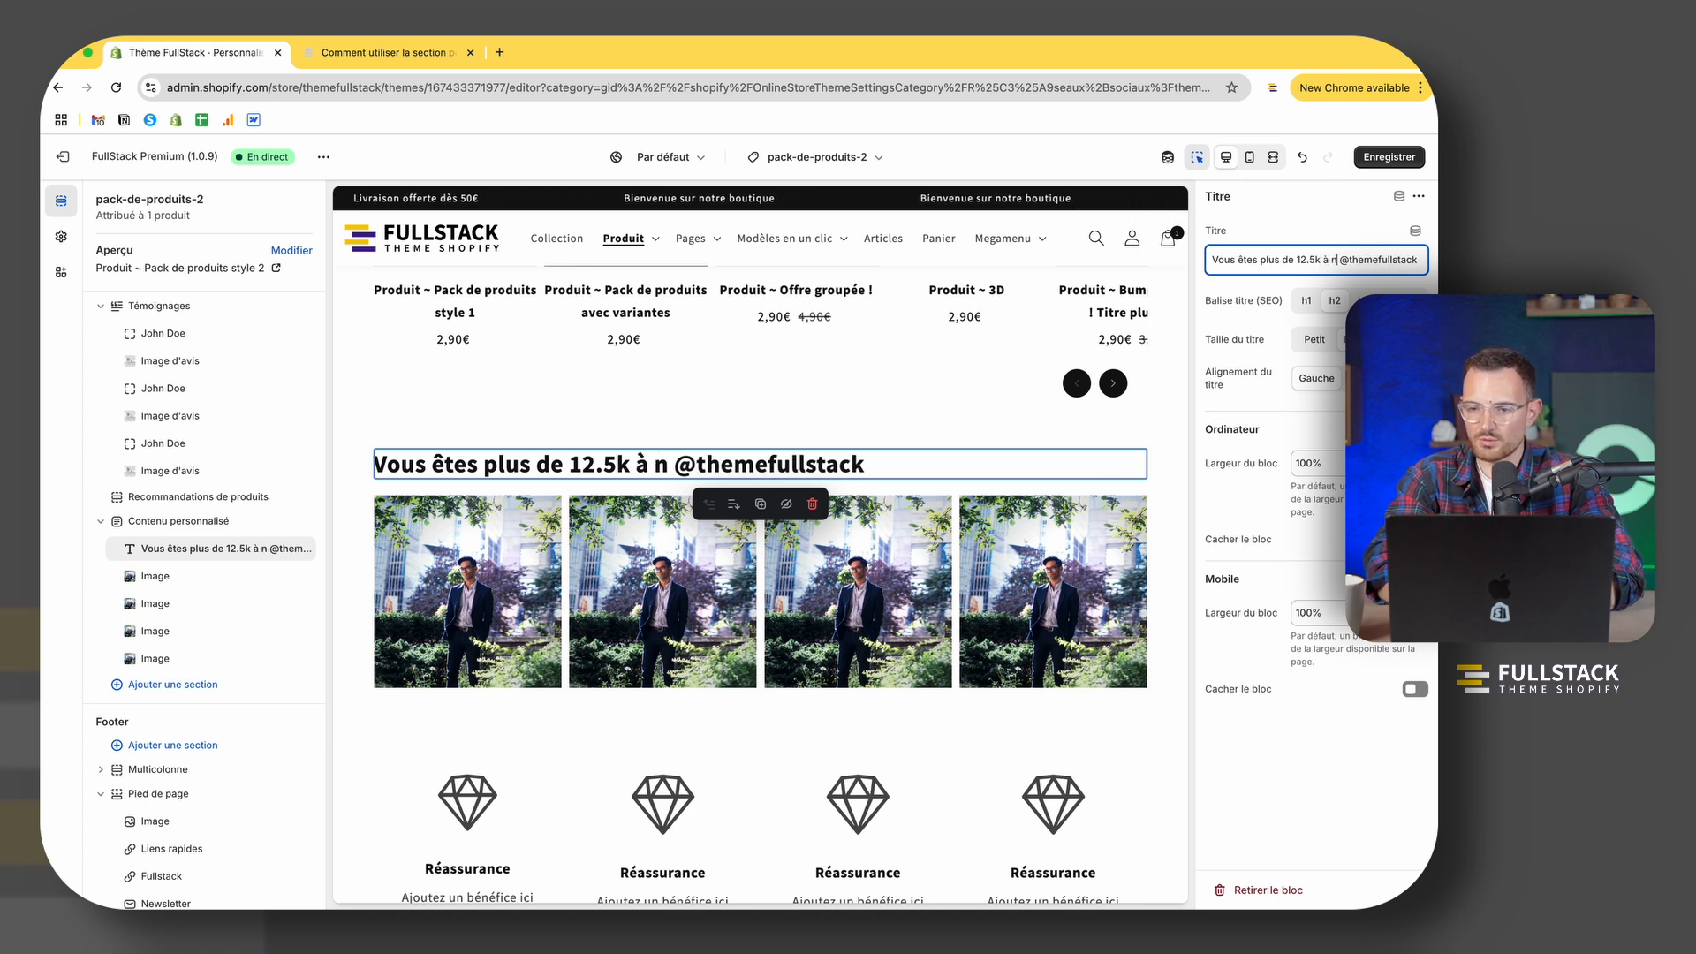
pyautogui.write('sur')
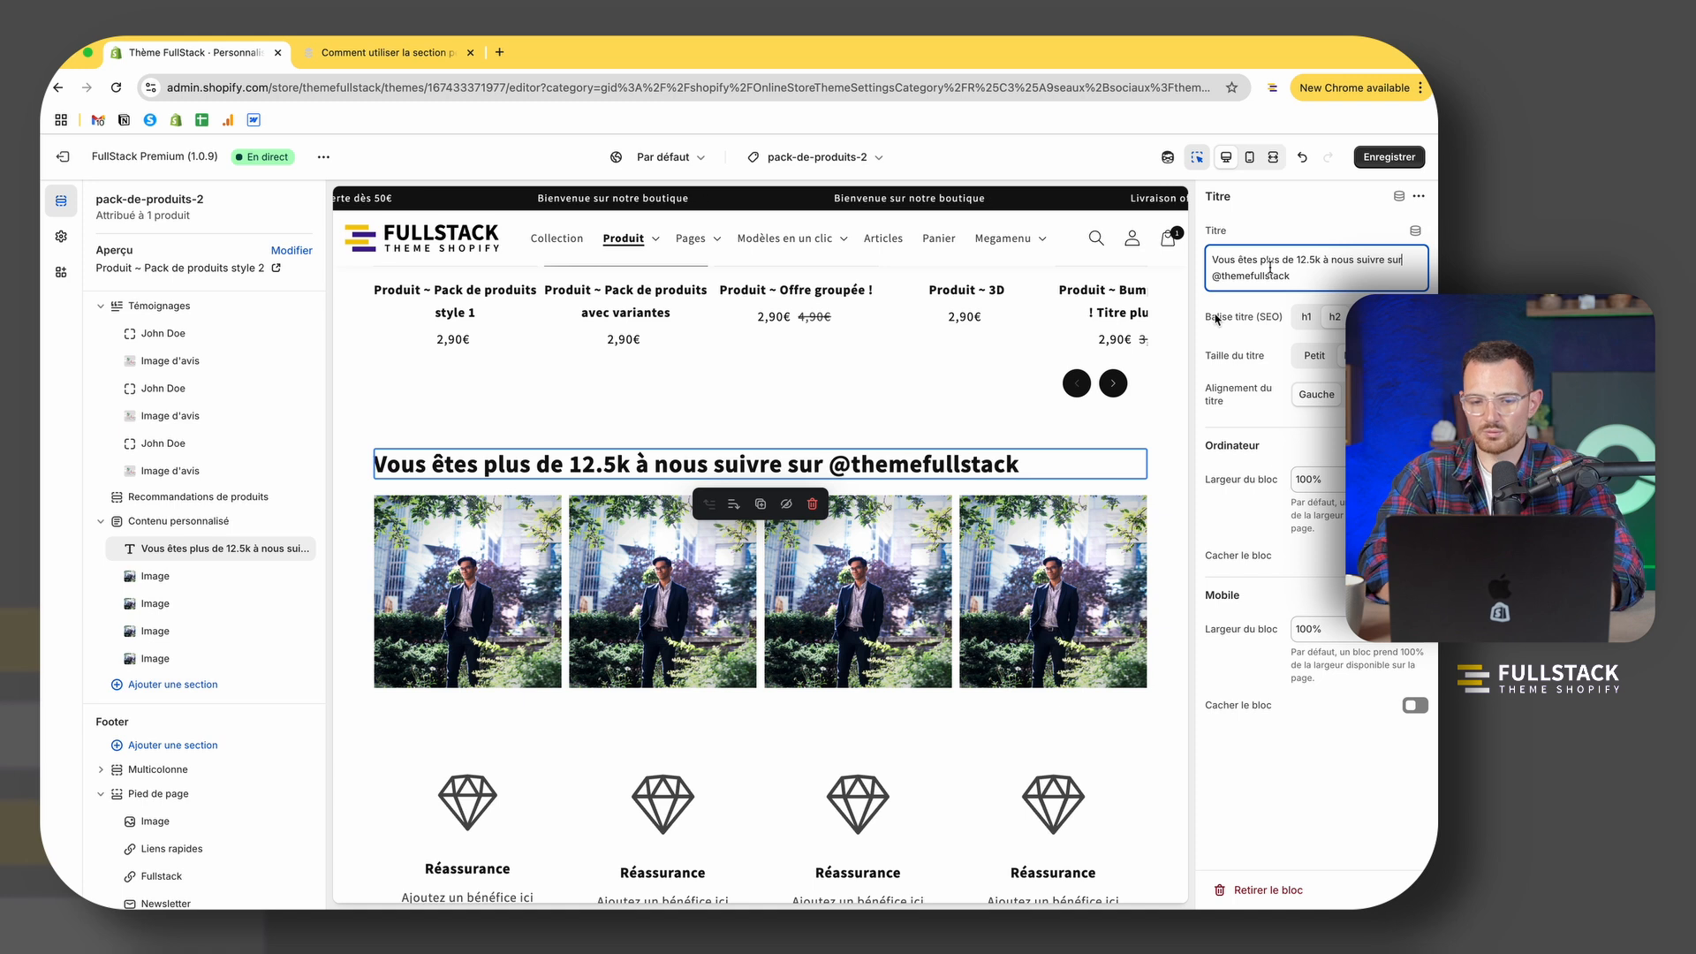
# Step: Check how the titled image section renders in the mobile preview and select its title block
pyautogui.click(968, 452)
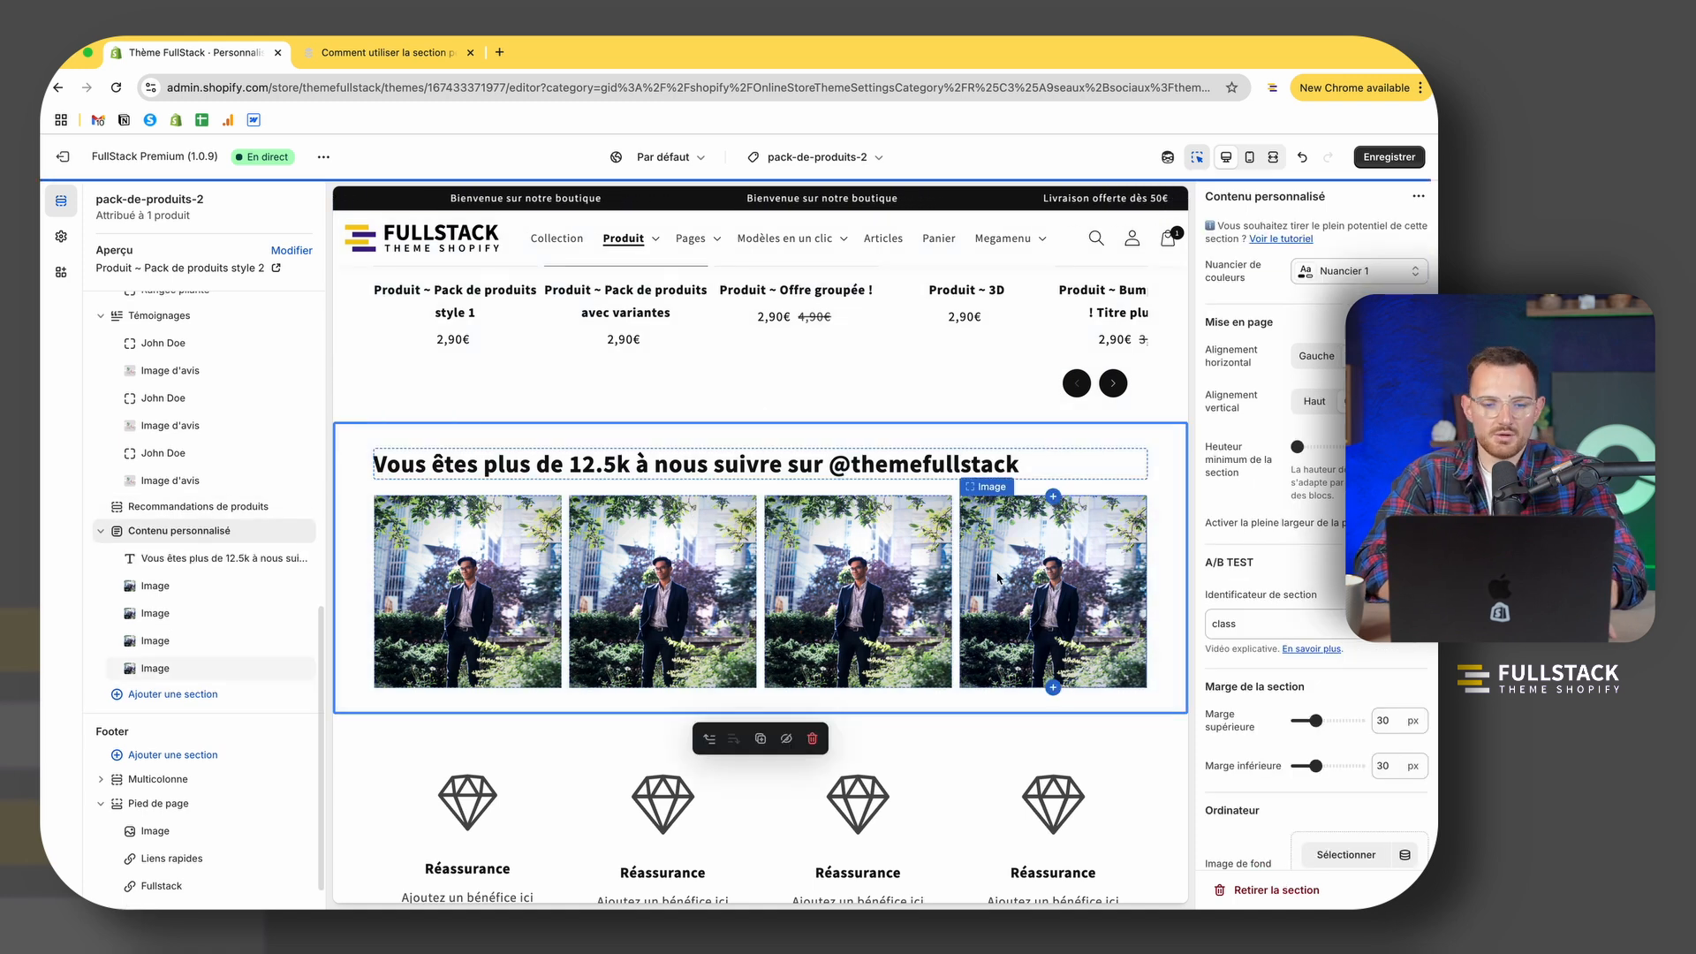
pyautogui.scroll(1, 1042, 557)
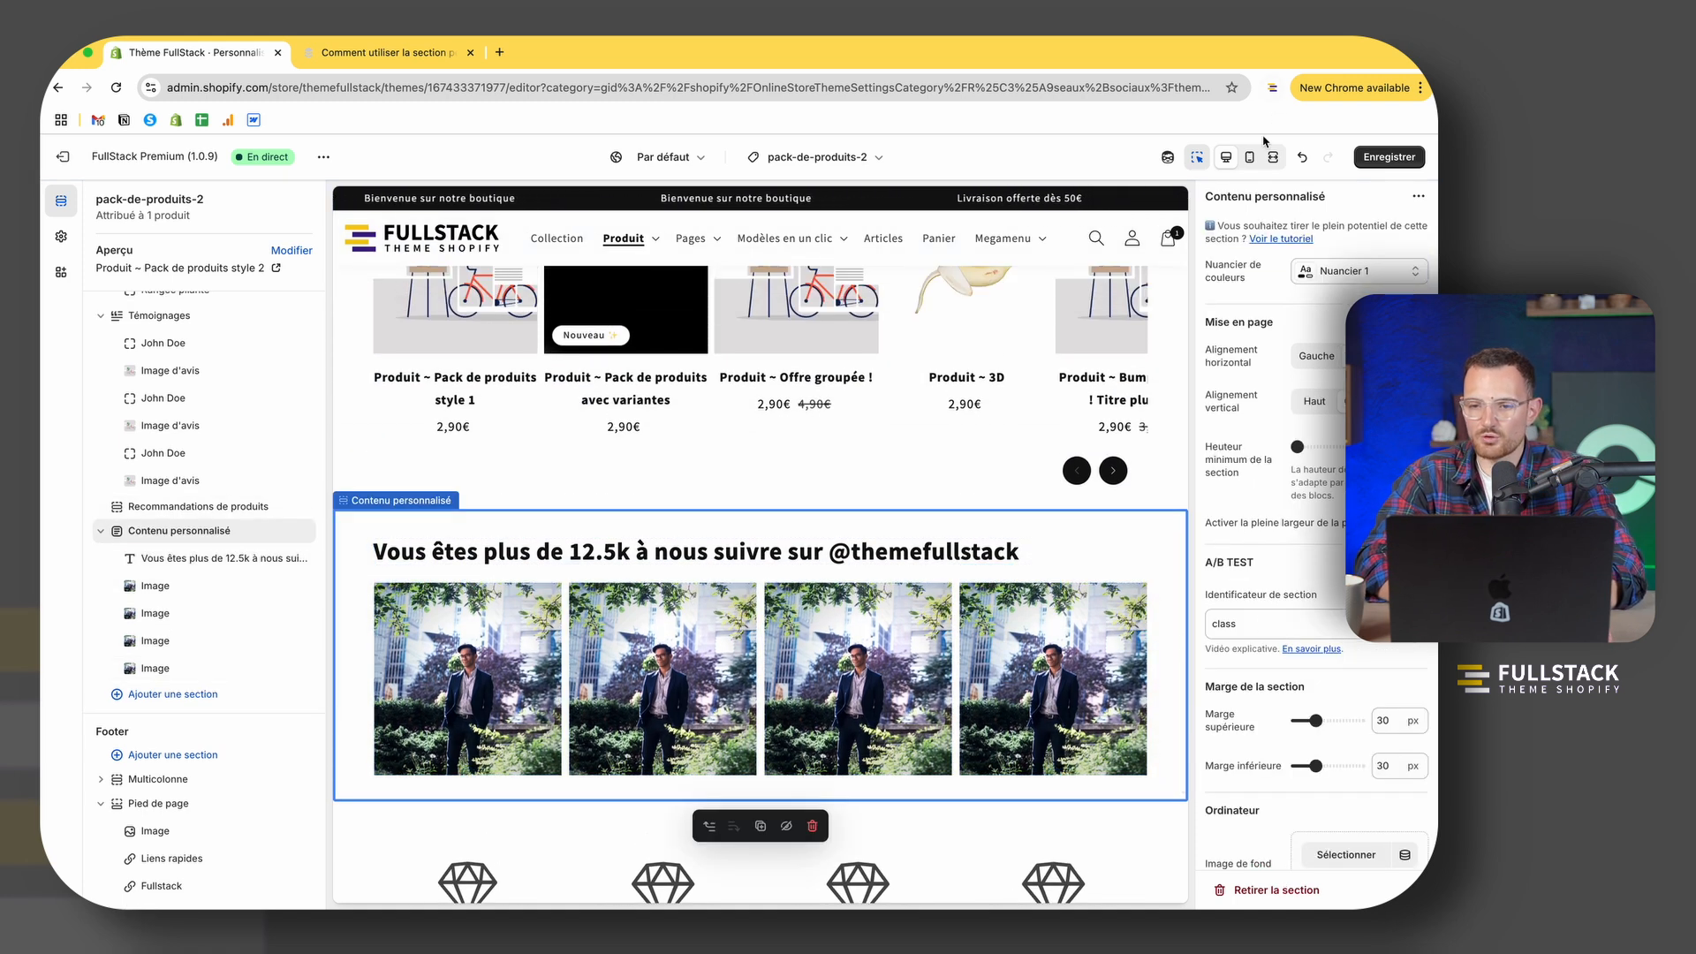
pyautogui.click(1249, 158)
pyautogui.scroll(-10, 717, 368)
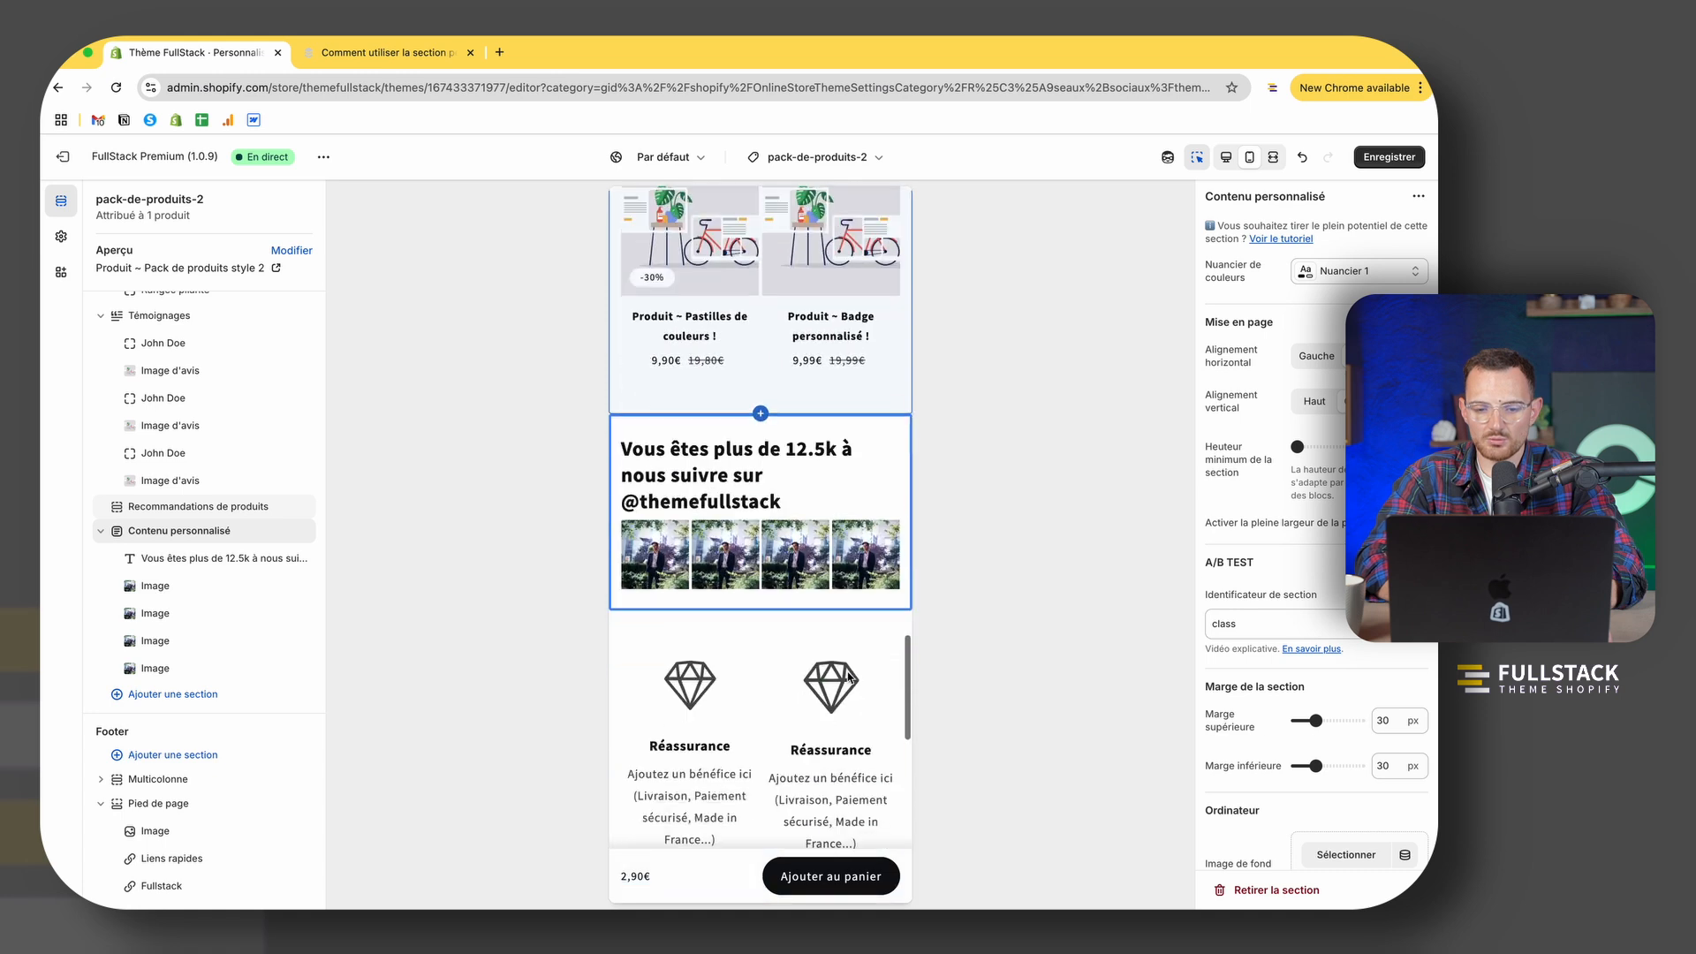
pyautogui.click(826, 379)
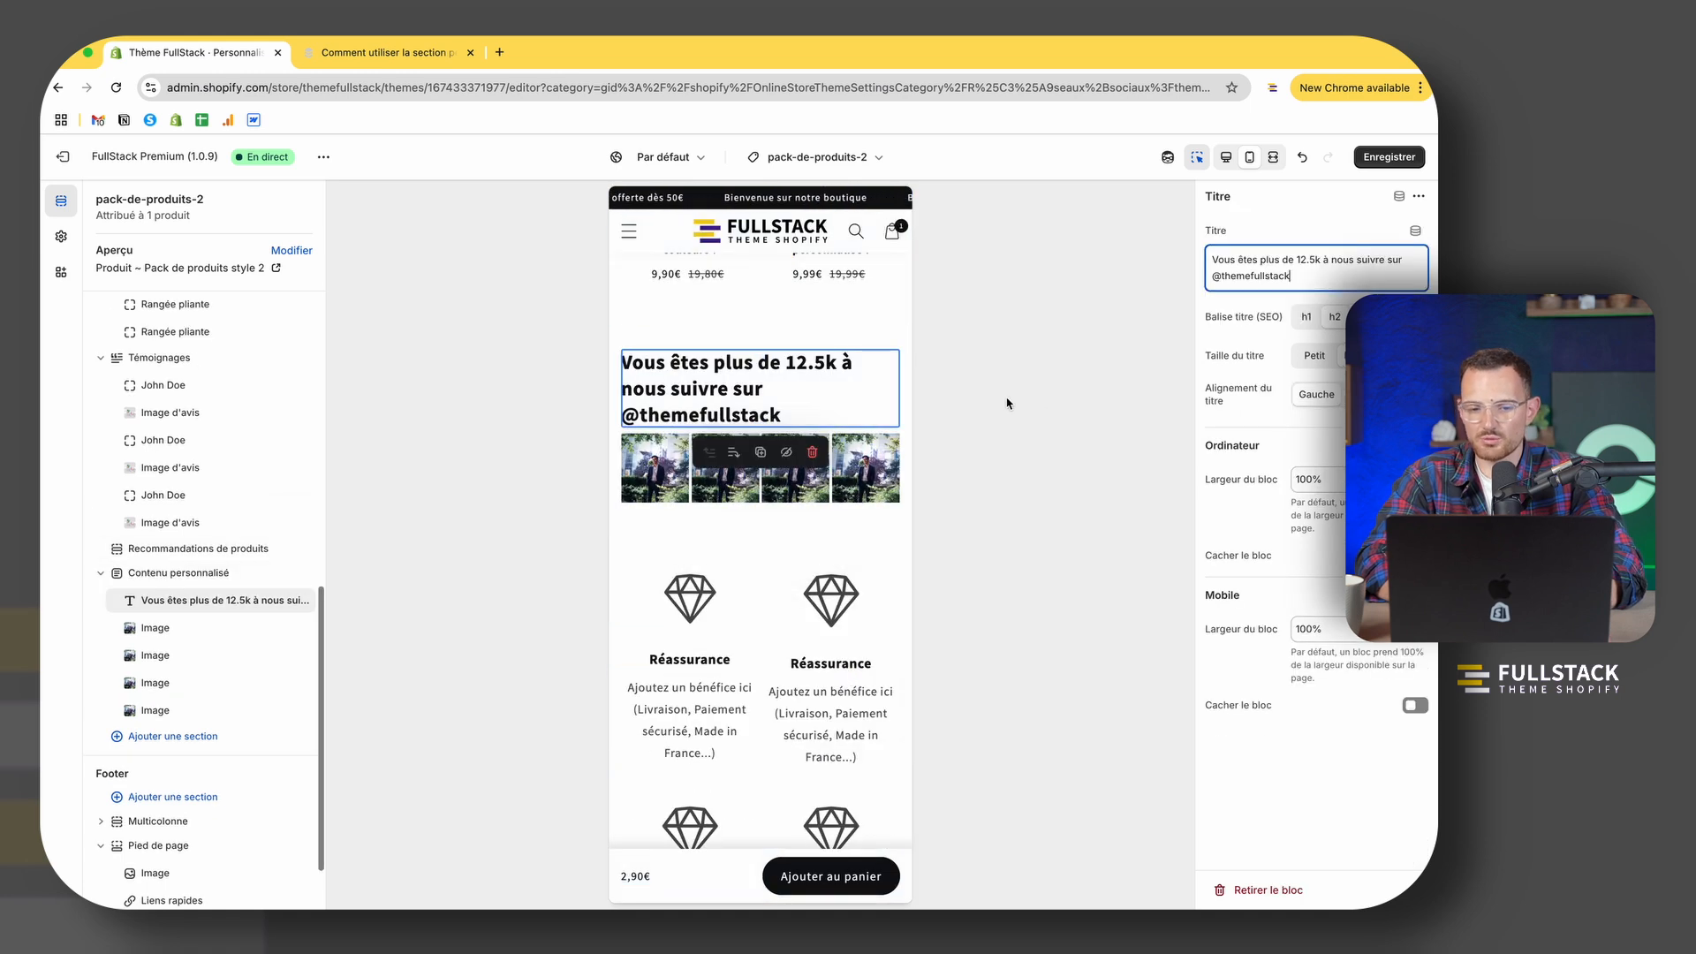
# Step: Return to the desktop preview and delete the whole Contenu personnalisé section from the product template
pyautogui.click(1224, 158)
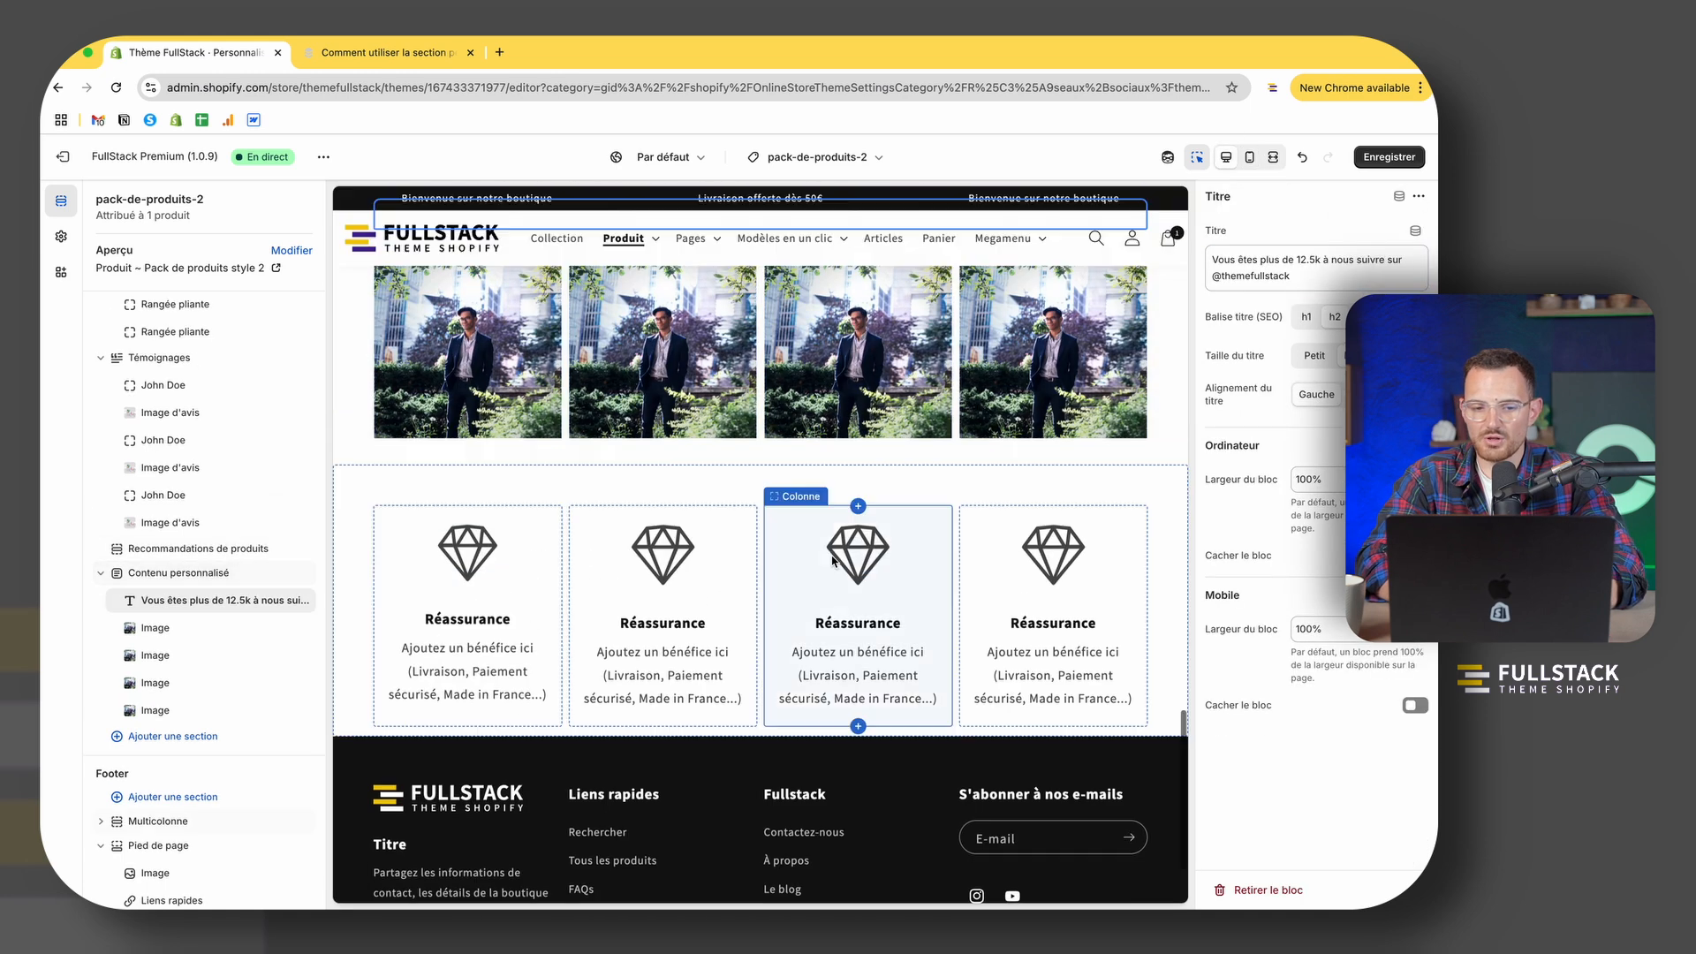
pyautogui.click(351, 474)
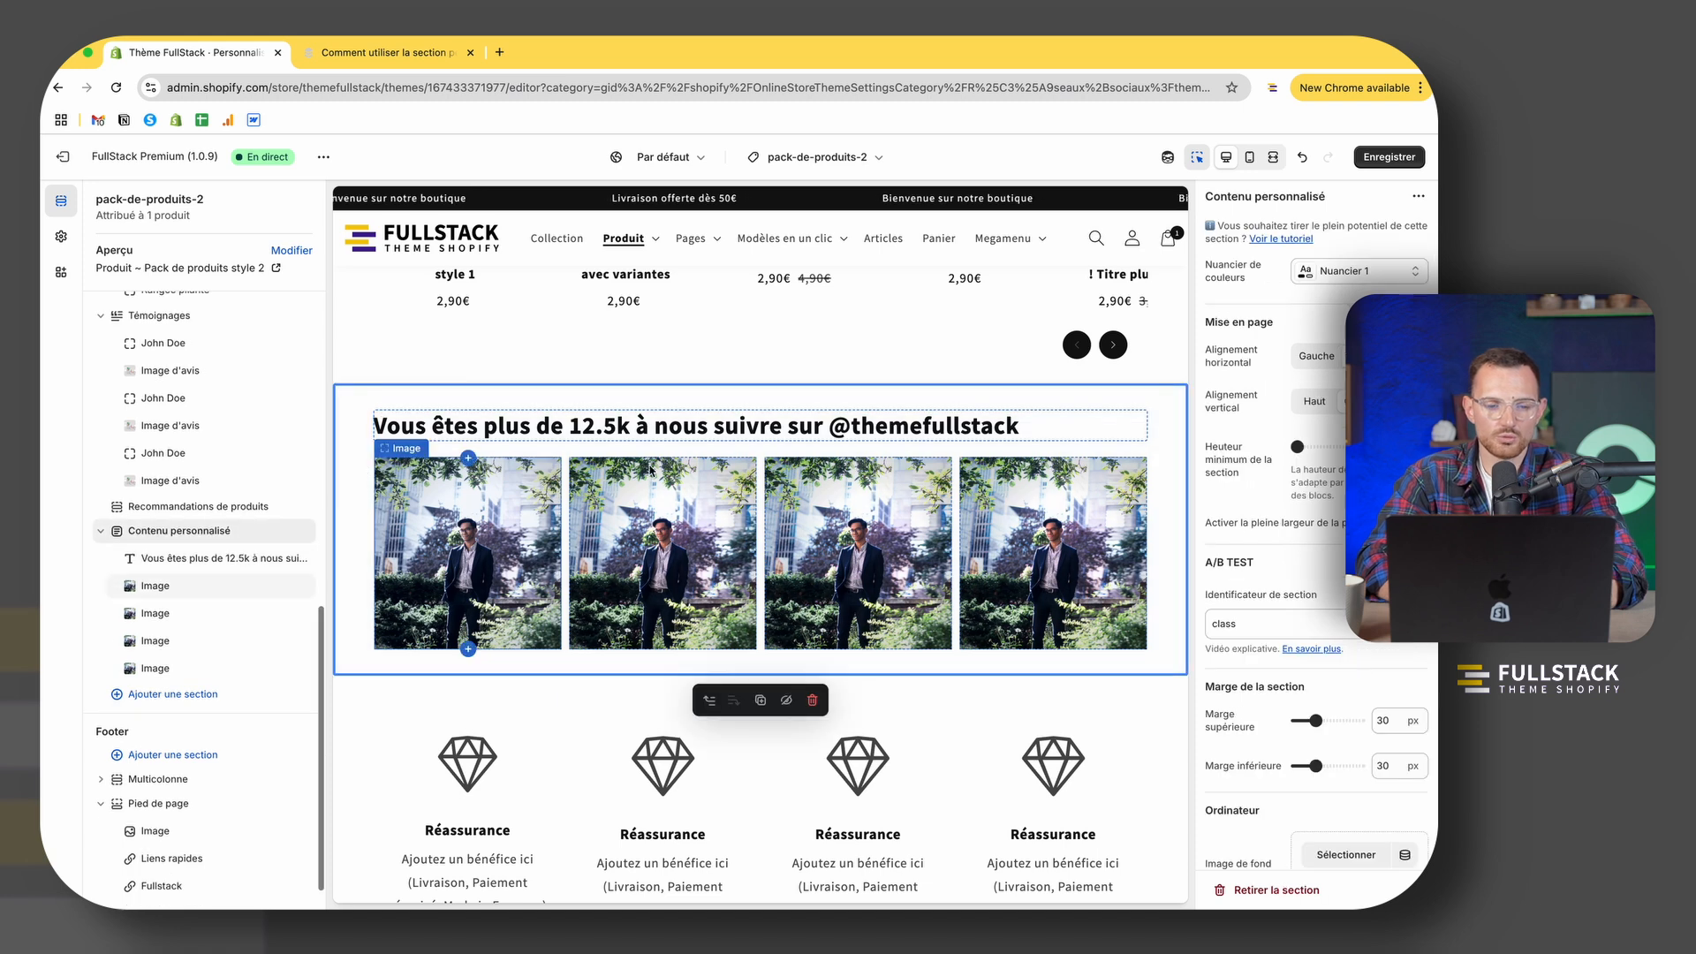
pyautogui.click(283, 531)
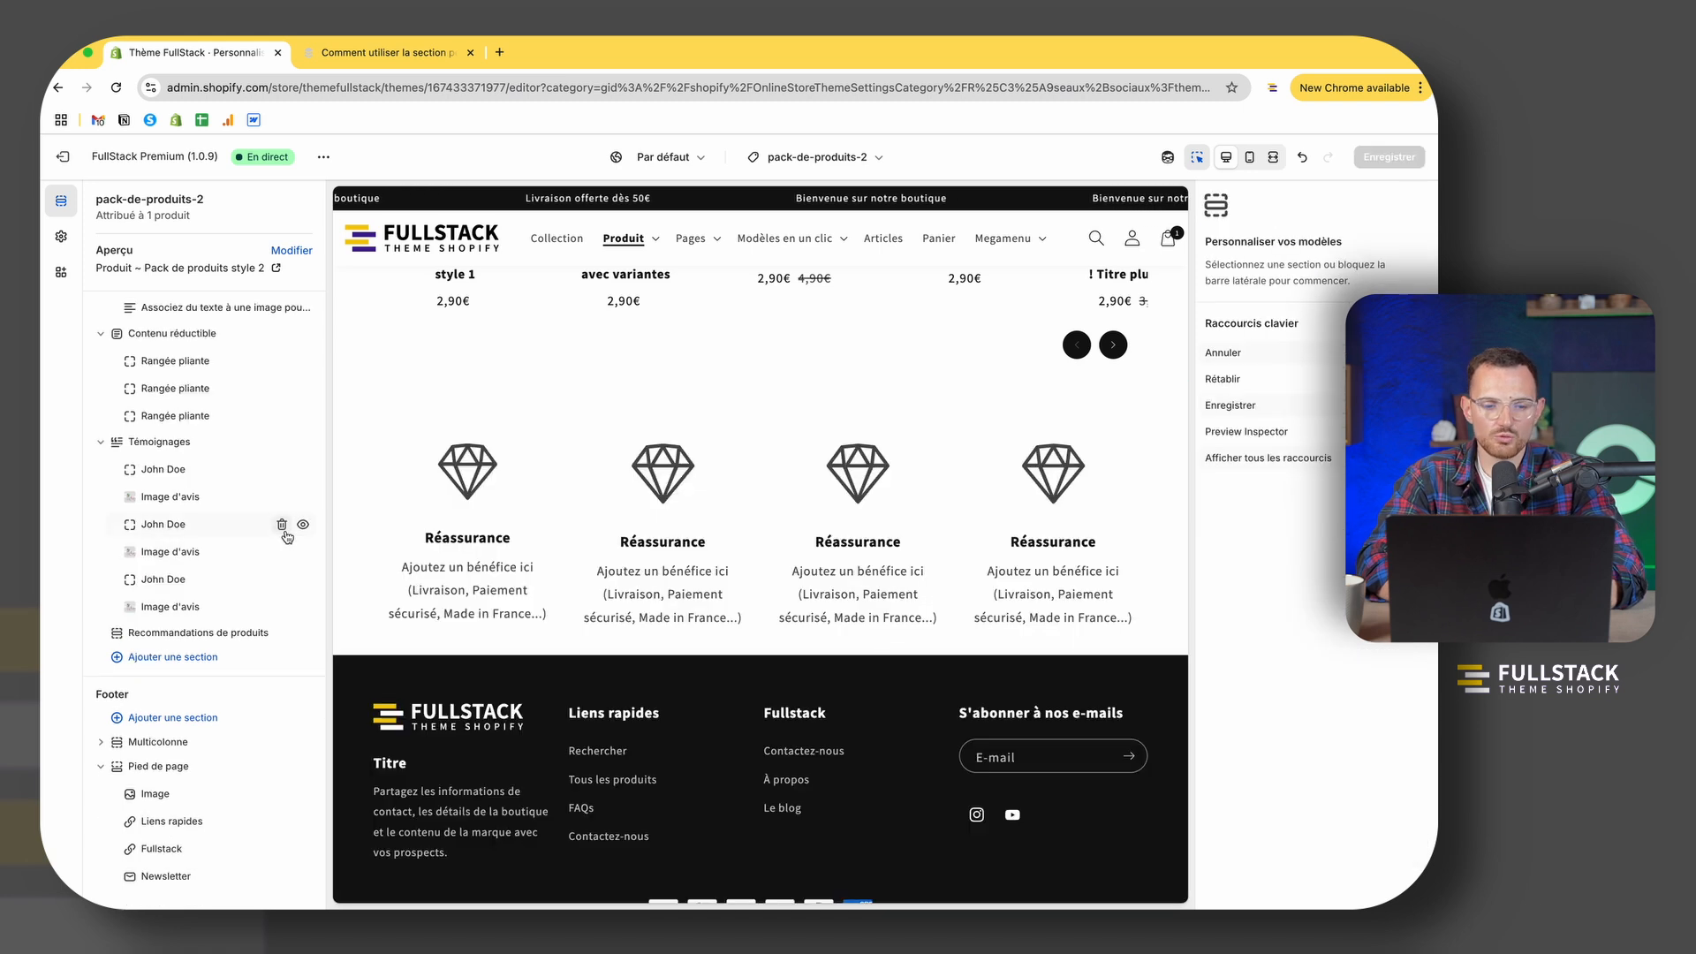
# Step: Open the theme settings and look at the Réseaux sociaux category
pyautogui.click(61, 236)
pyautogui.click(173, 324)
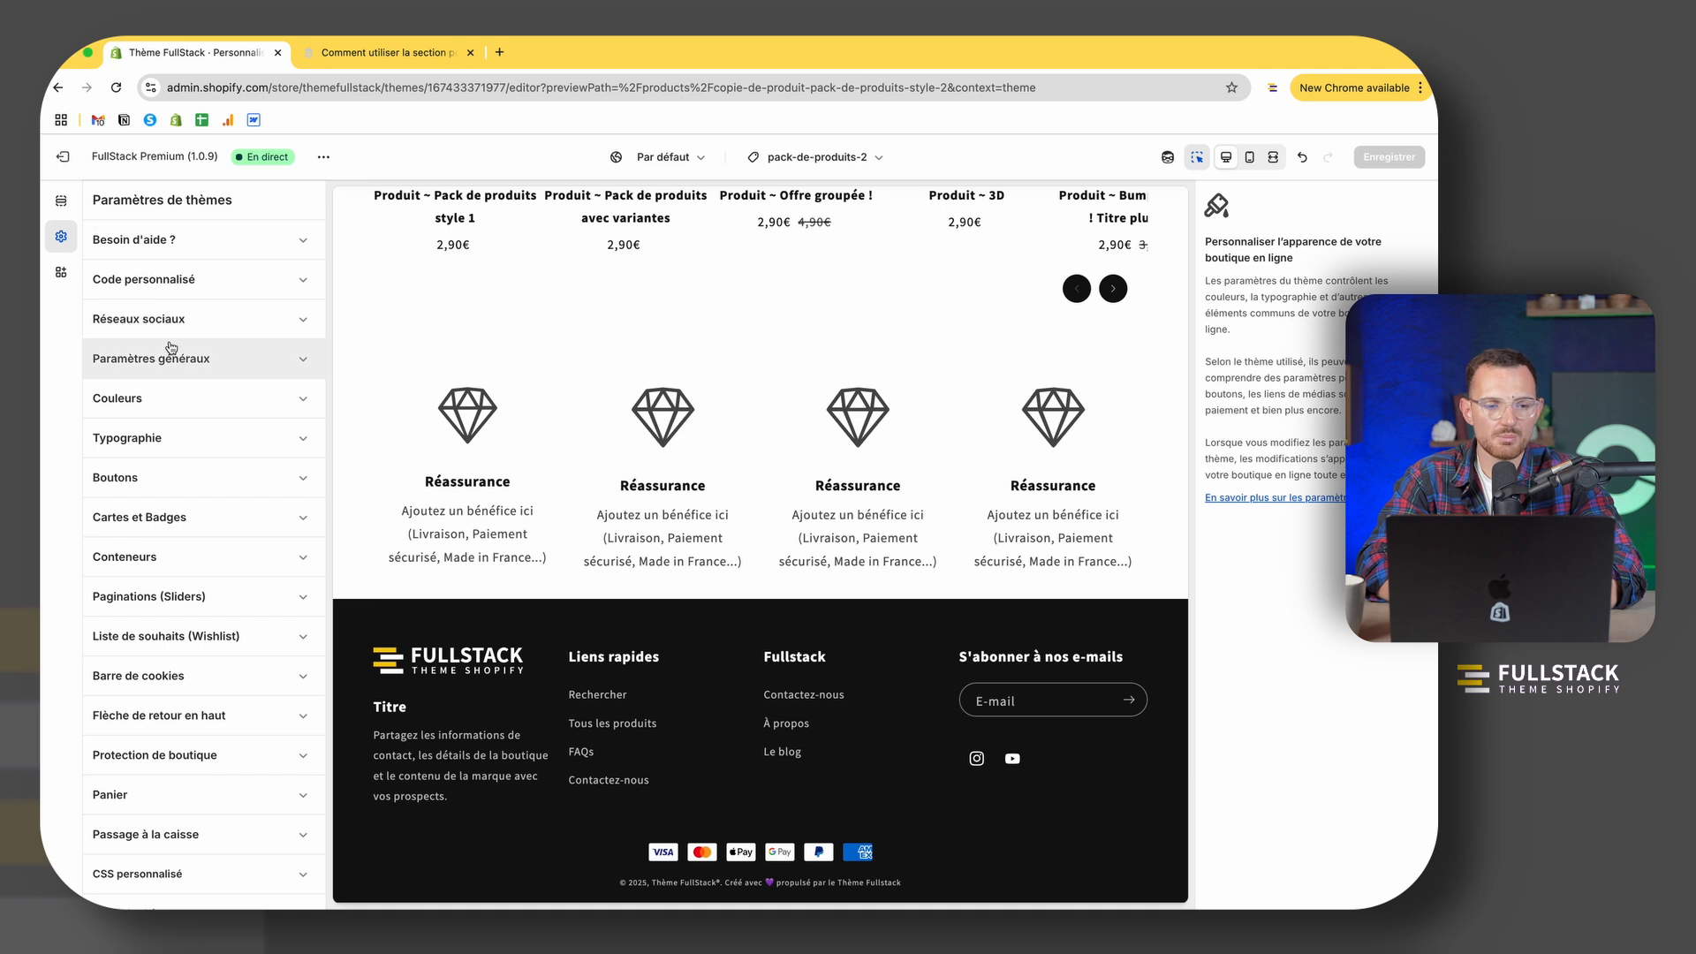
pyautogui.click(168, 328)
pyautogui.click(167, 327)
# Step: Go back to the section list, open the Pied de page section's settings and review its options down to the end
pyautogui.click(62, 204)
pyautogui.scroll(-10, 168, 618)
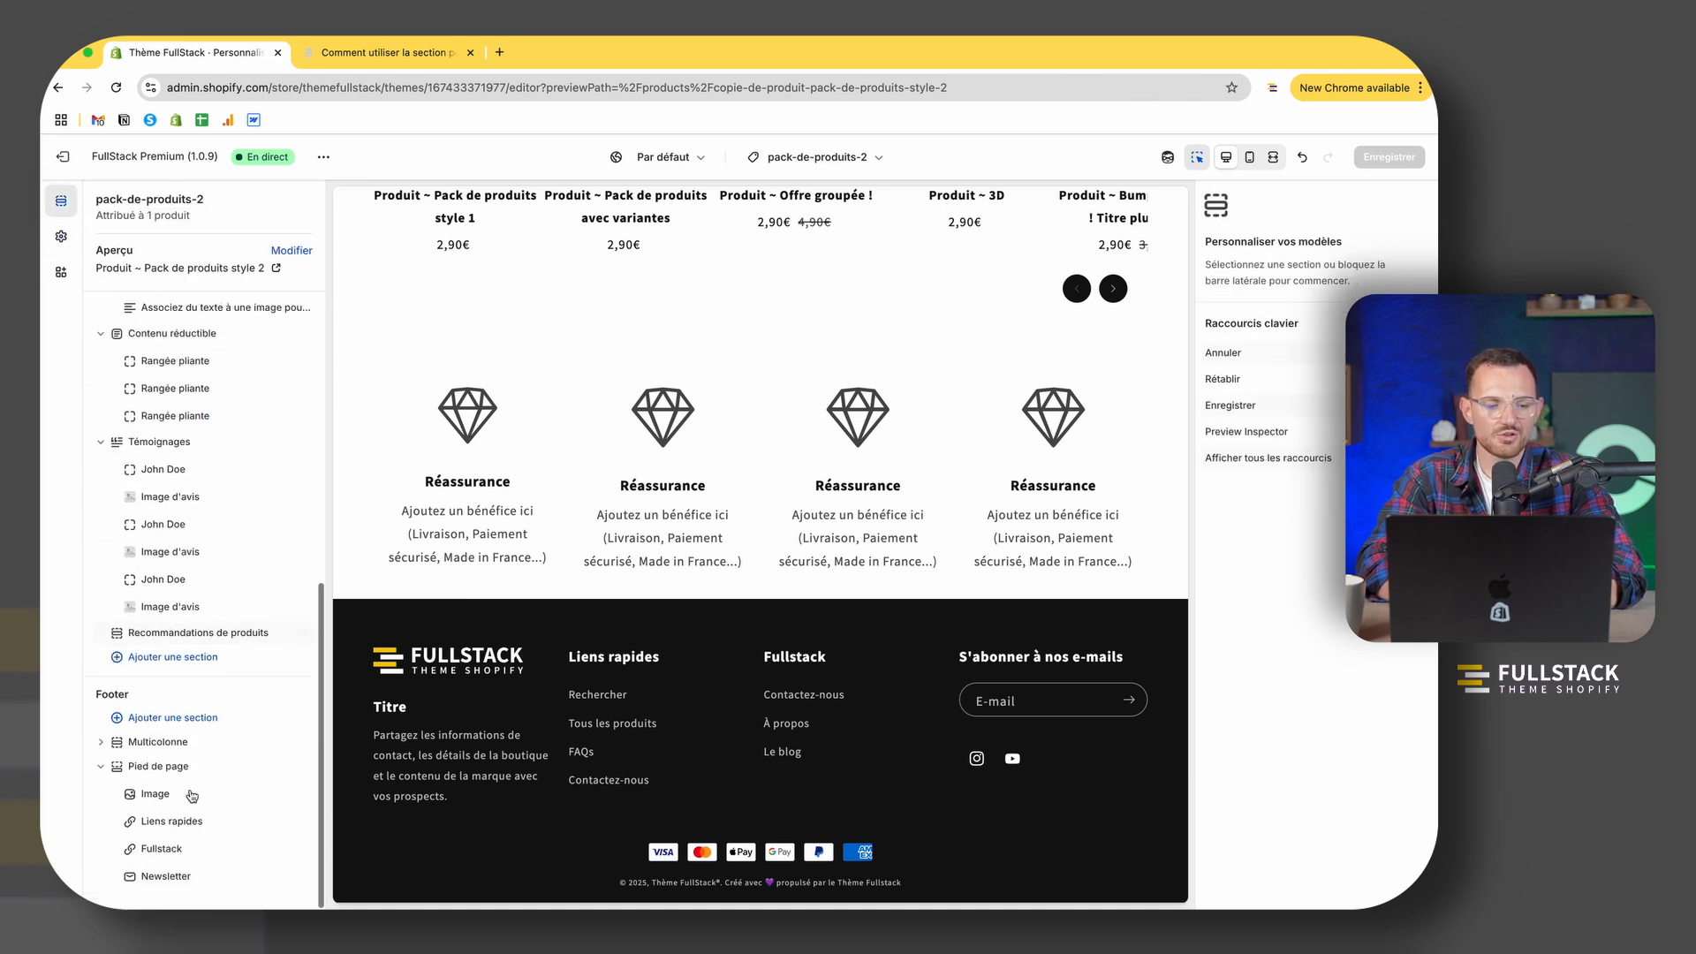
pyautogui.click(164, 768)
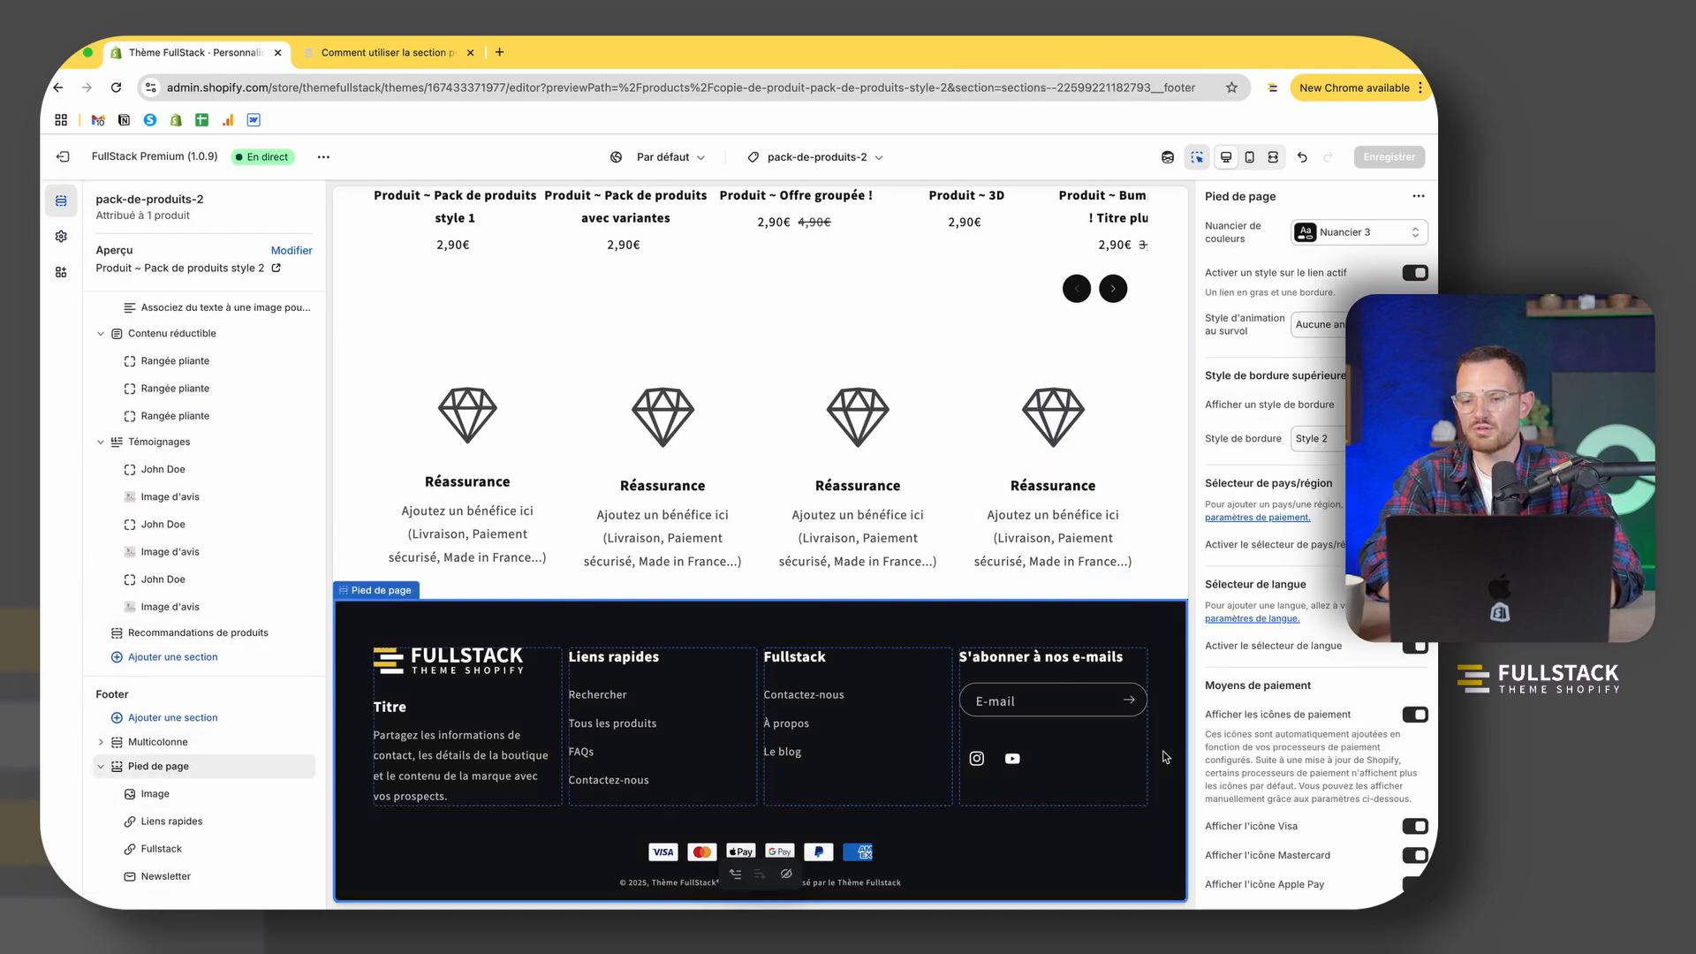
pyautogui.scroll(-5, 1289, 709)
pyautogui.scroll(-7, 1289, 709)
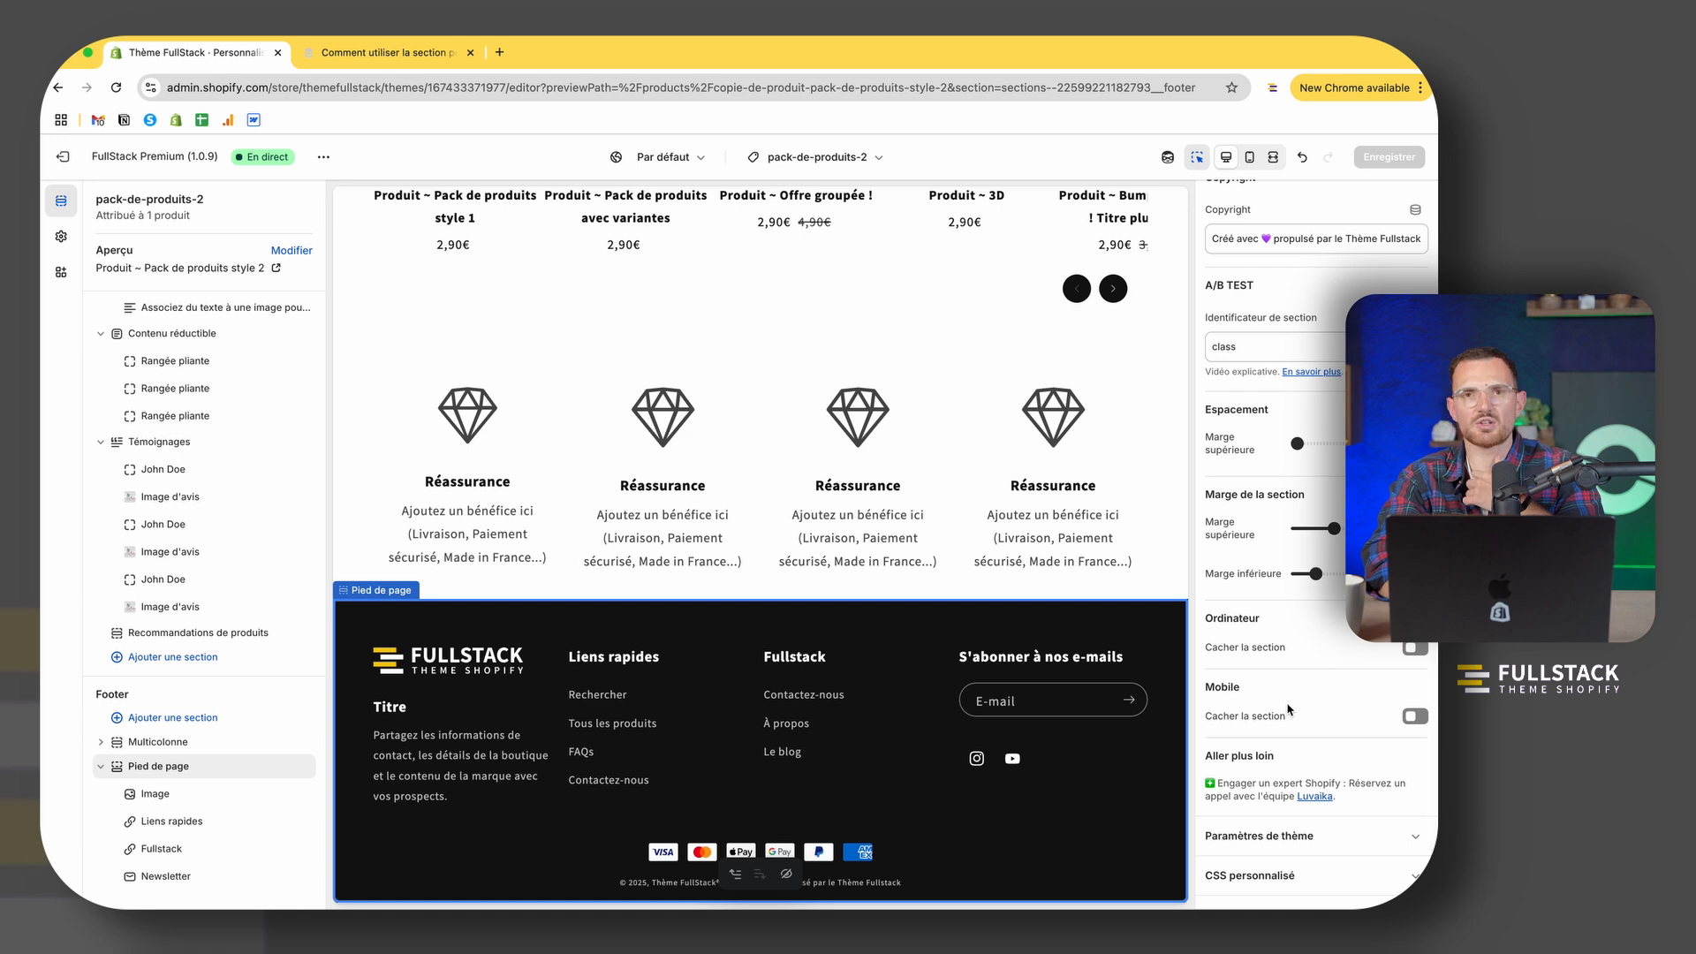
# Step: Return to the top of the product page and load the store's home page in the preview through the header logo
pyautogui.scroll(3, 872, 720)
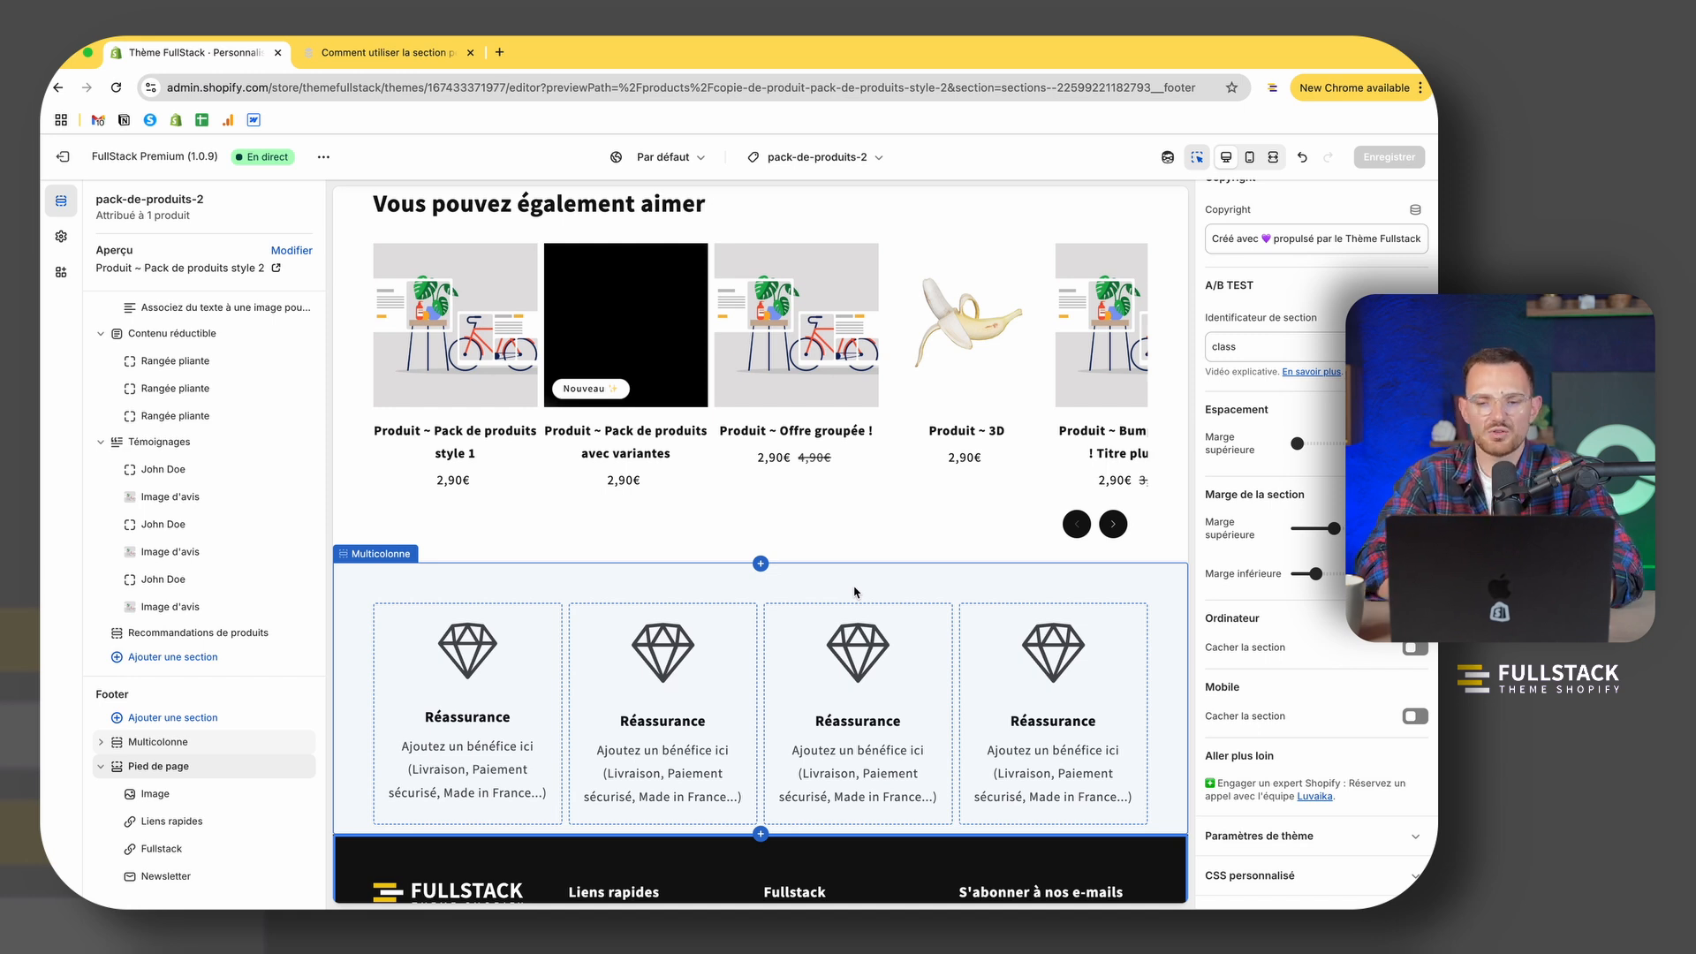
pyautogui.scroll(1, 854, 591)
pyautogui.scroll(20, 740, 511)
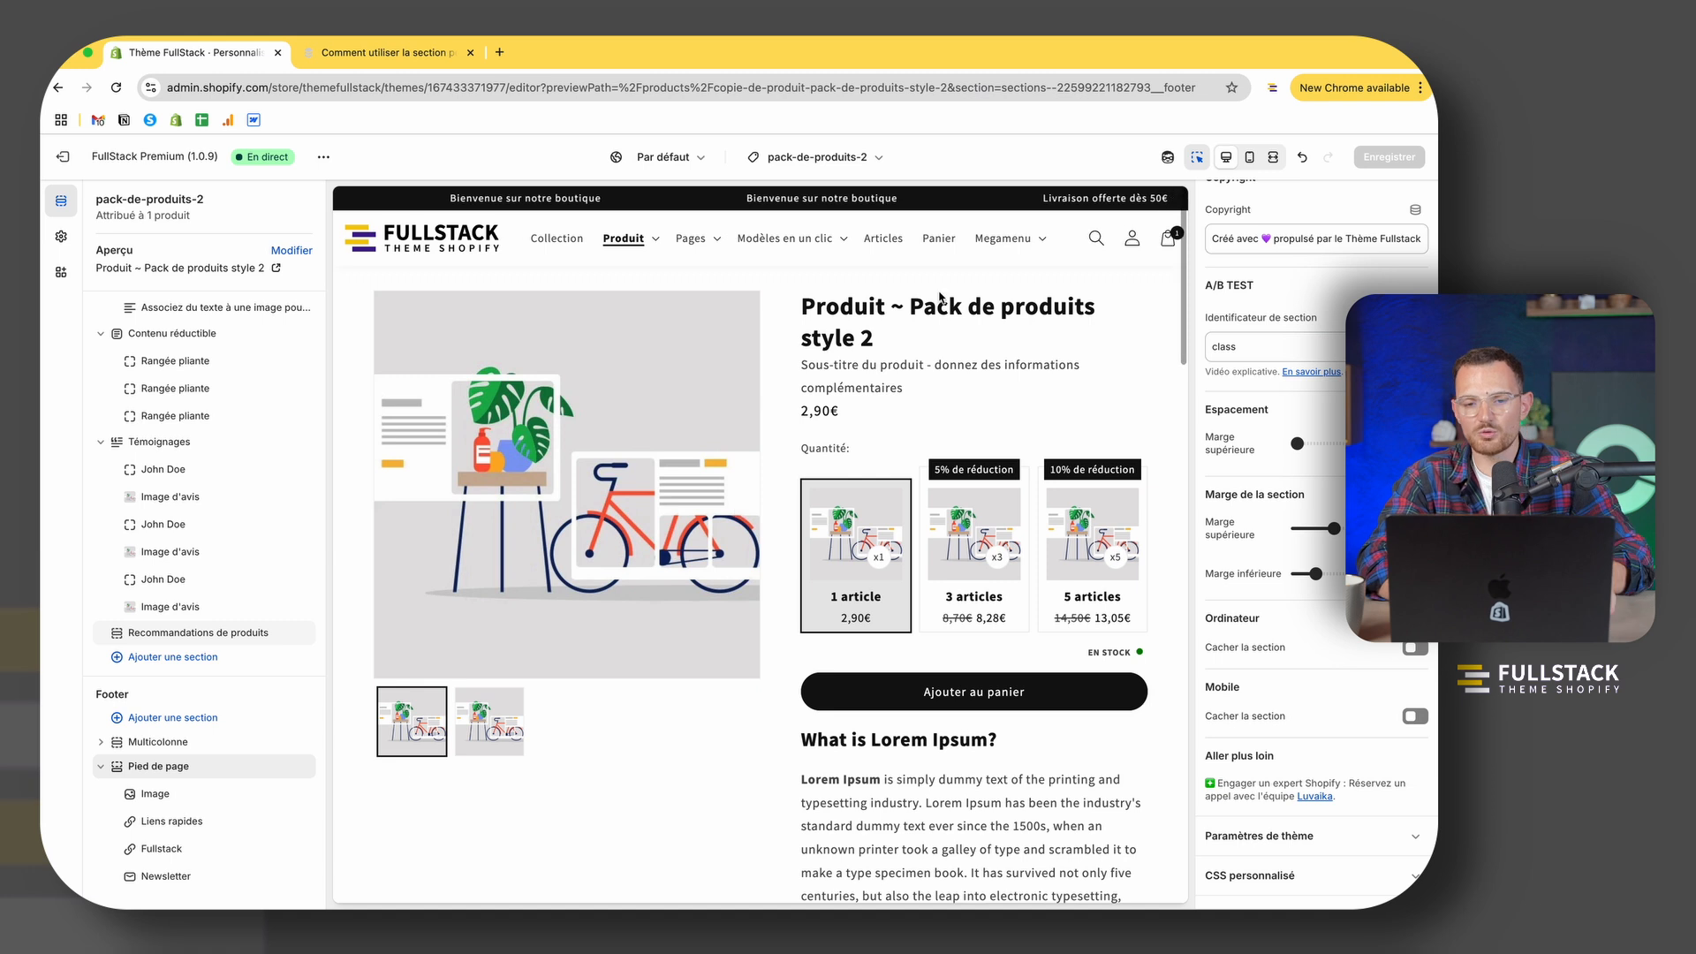
pyautogui.click(422, 246)
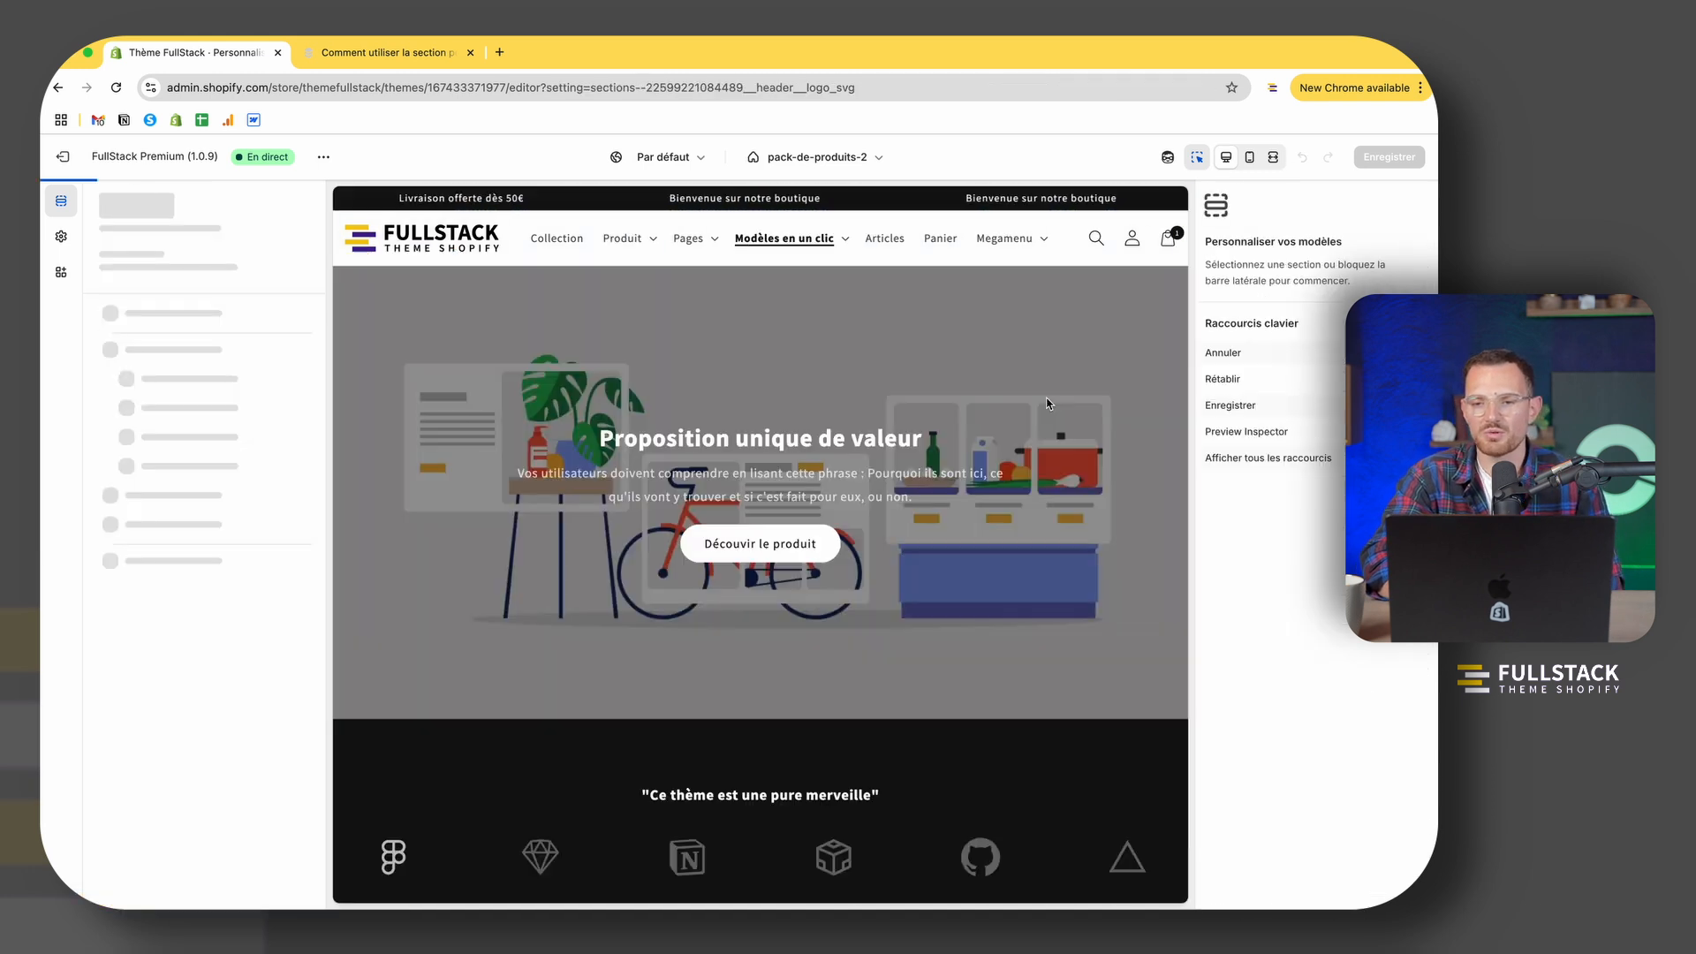